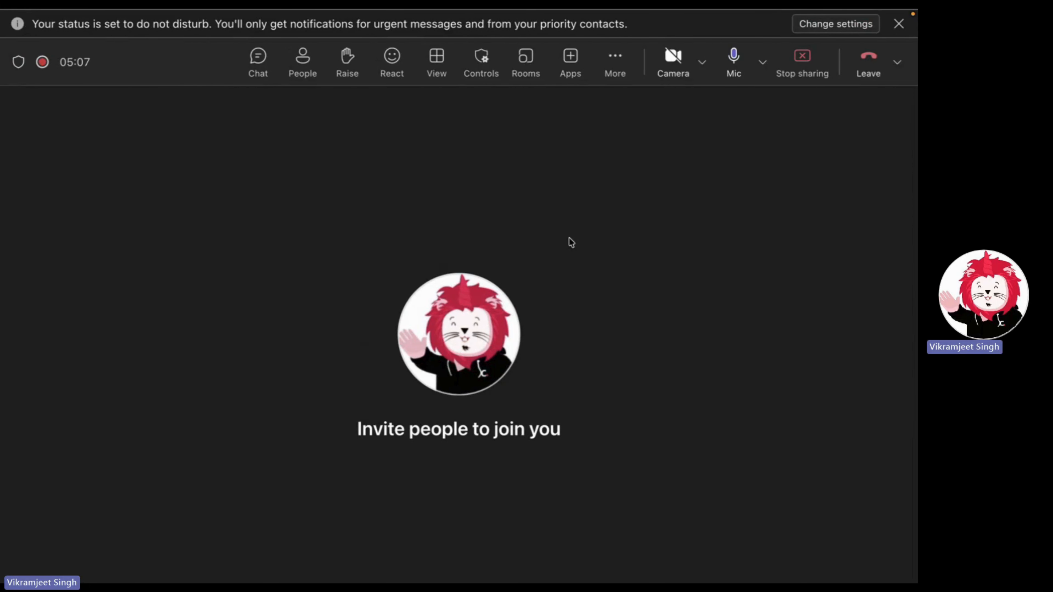
- Exit the fullscreen Teams meeting to show all desktop spaces in Mission Control
key("ctrl+Up")
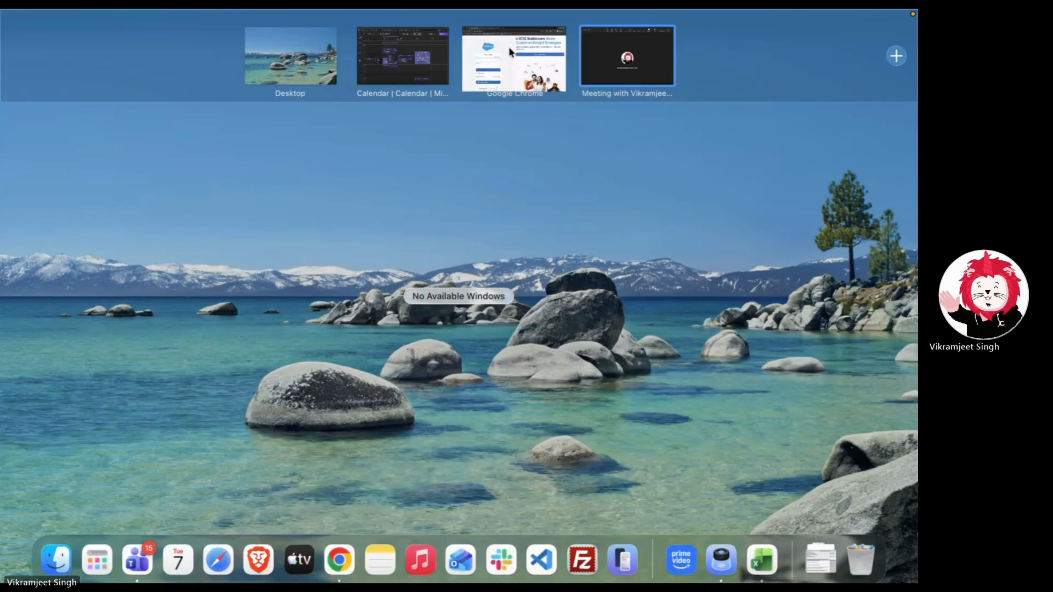
- Bring up Chrome and switch to the Account Engagement Dashboard showing 13,037 prospects
left_click(497, 52)
left_click(410, 192)
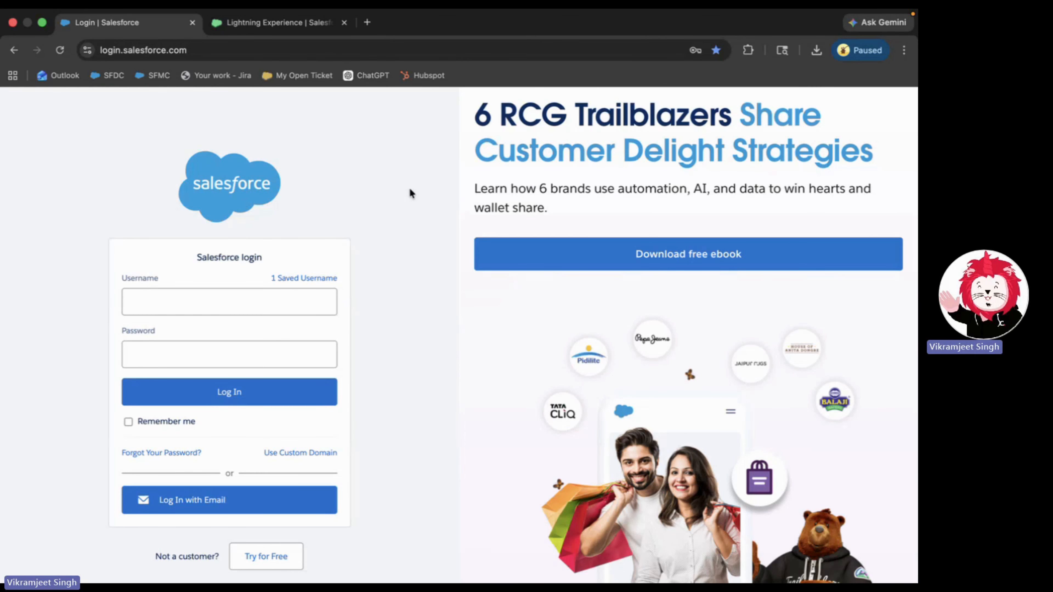
left_click(250, 23)
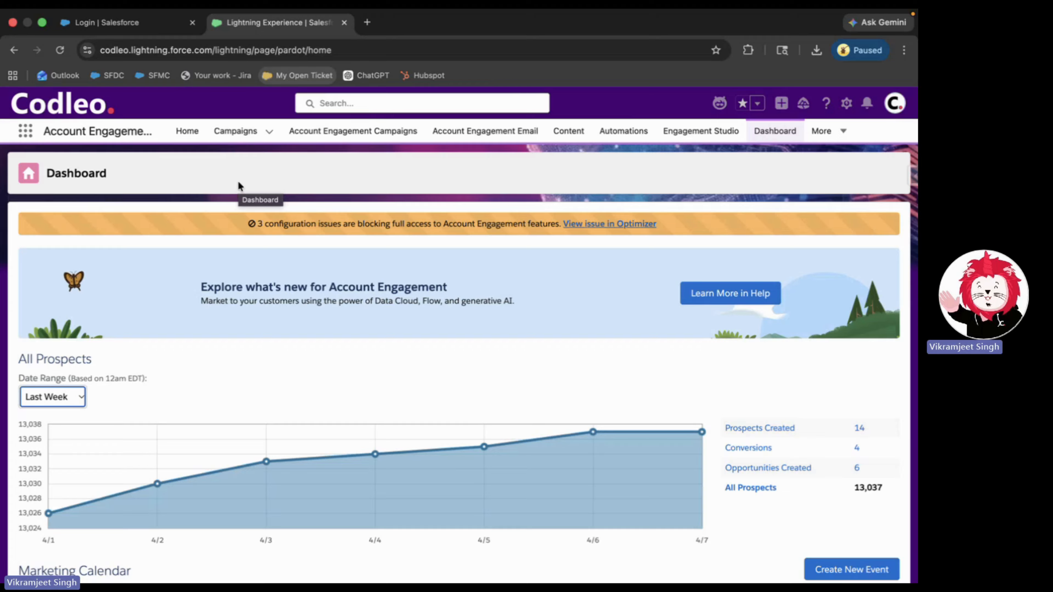
left_click(26, 135)
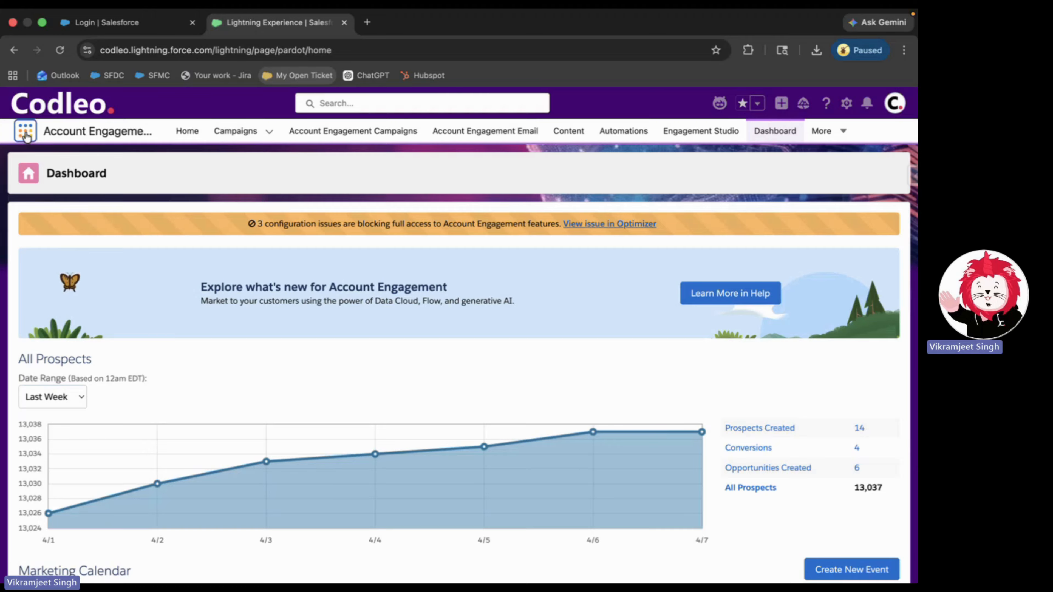
type("acc")
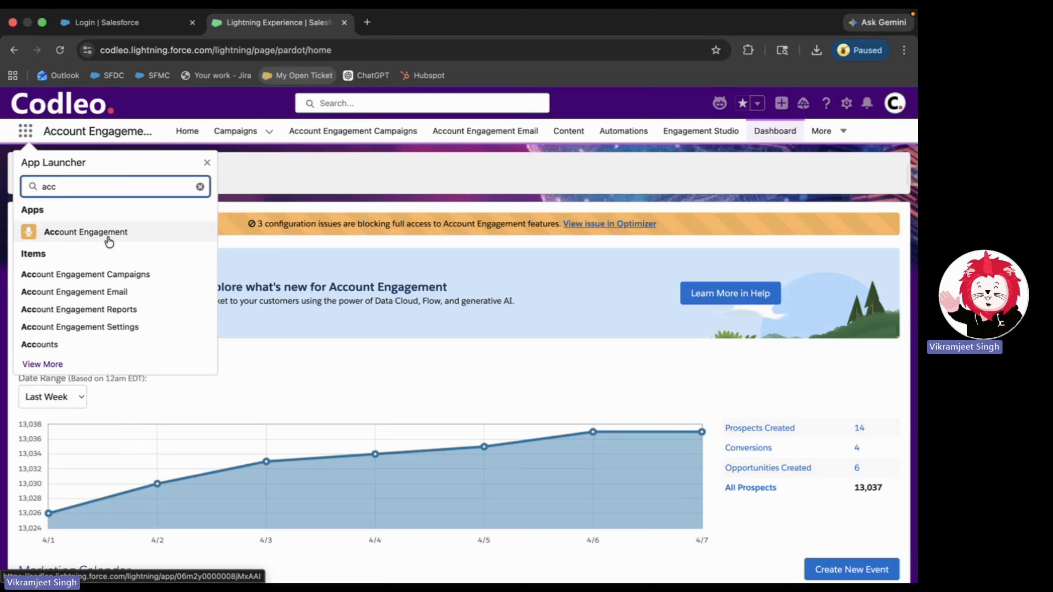
left_click(207, 162)
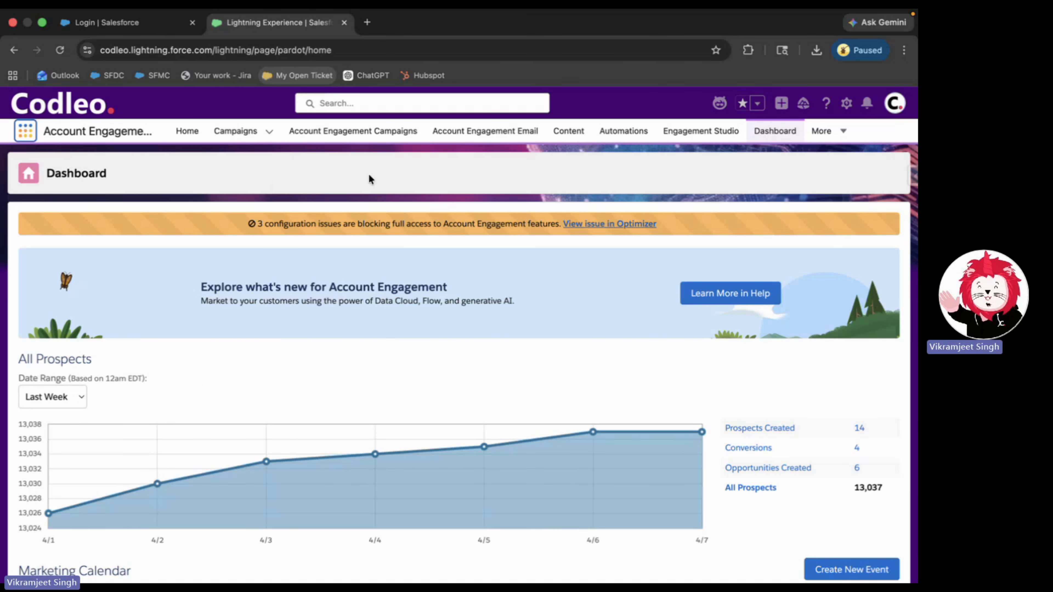
scroll(319, 383, "down", 1)
scroll(317, 380, "down", 3)
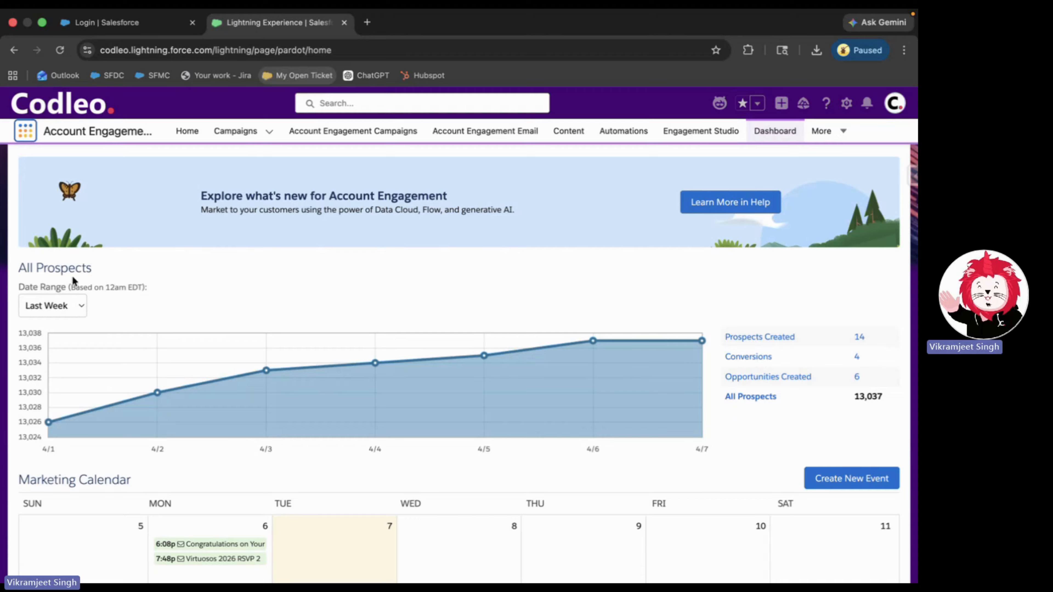
left_click(76, 307)
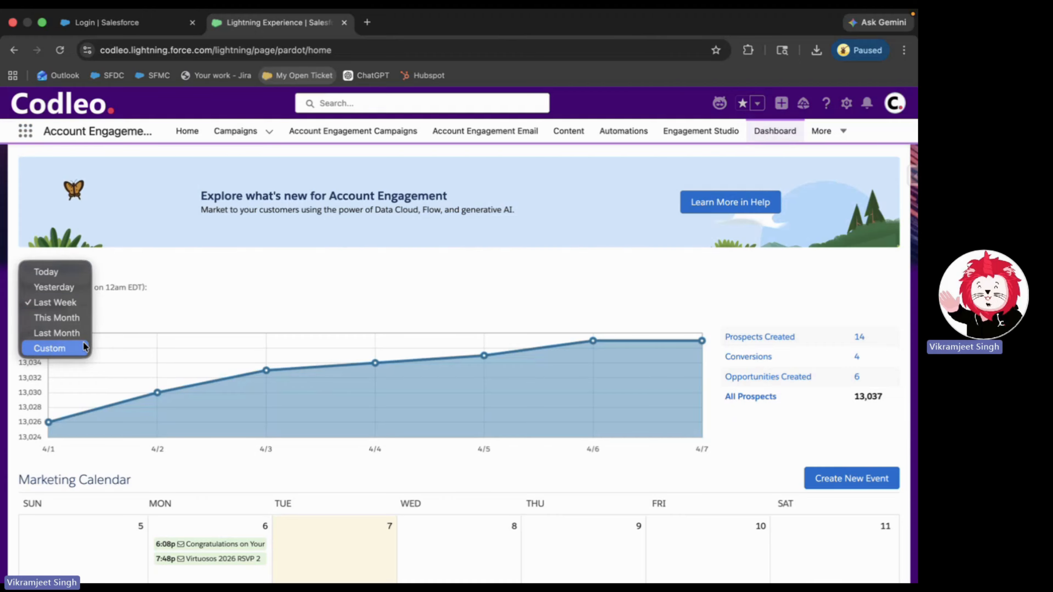
left_click(146, 316)
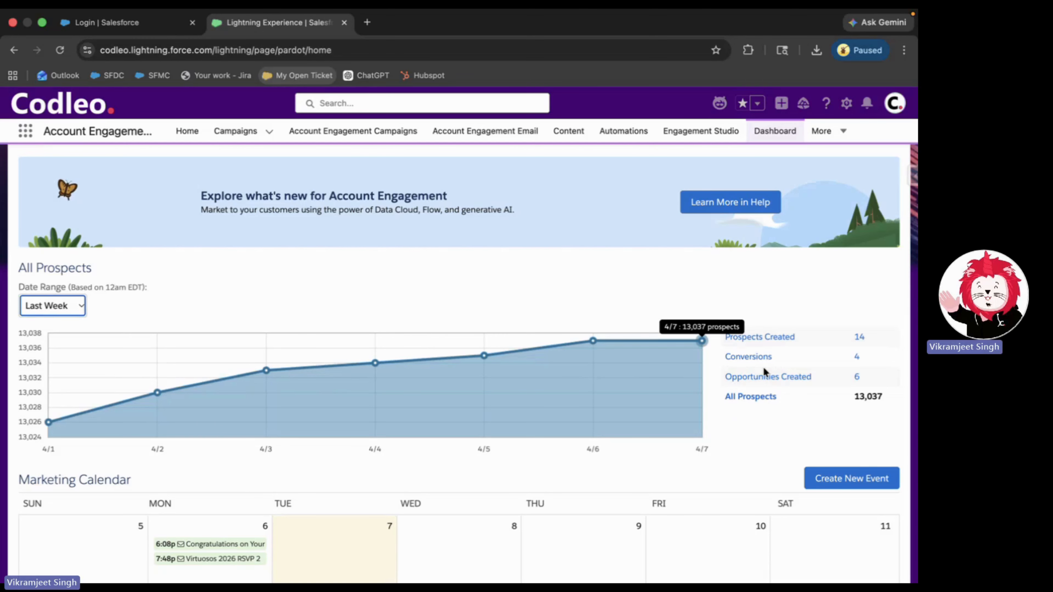
scroll(642, 337, "down", 2)
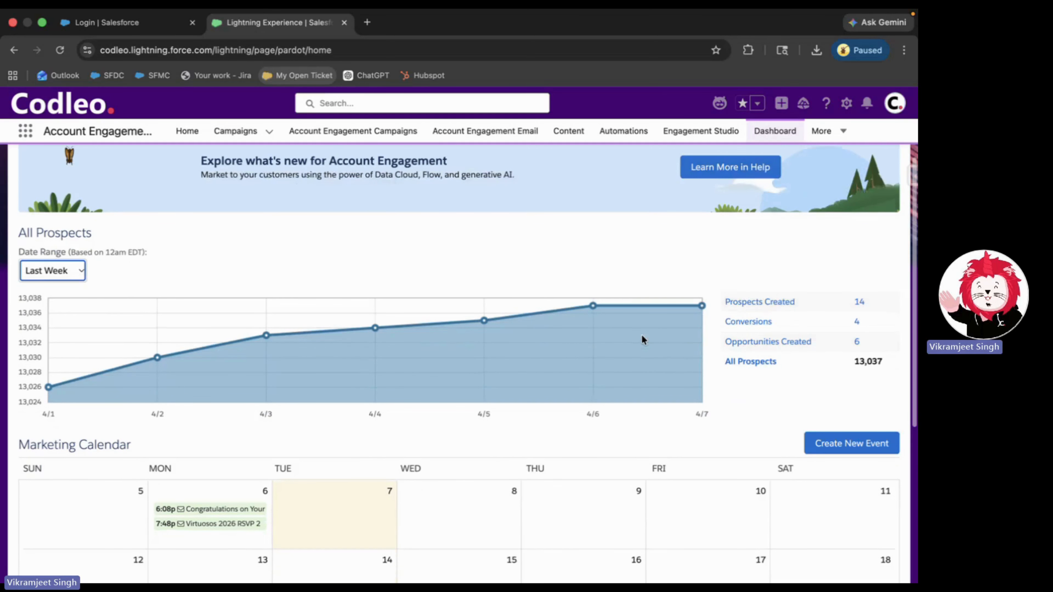
scroll(642, 340, "down", 6)
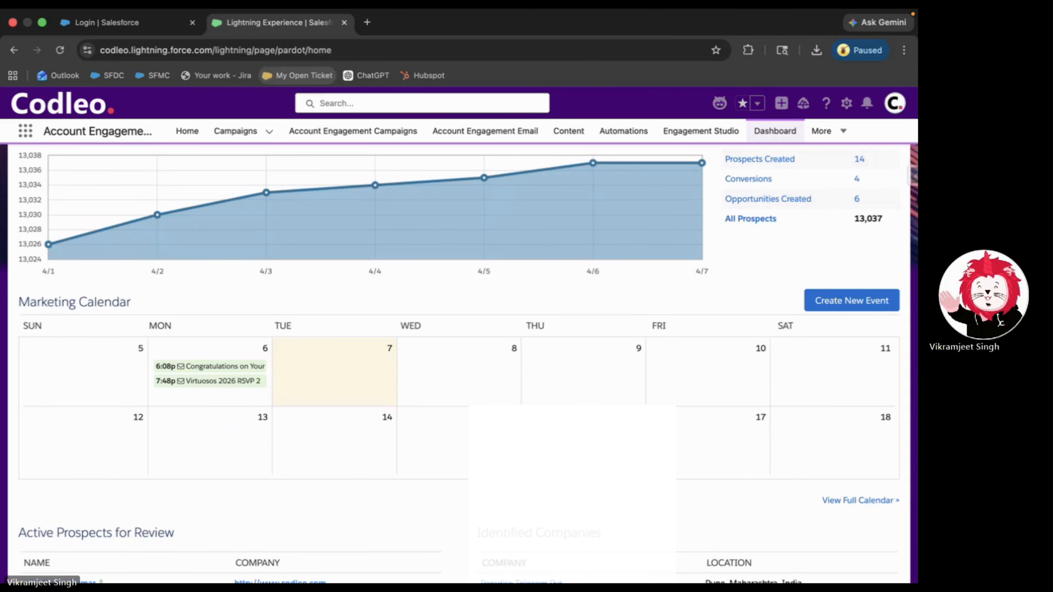
scroll(468, 365, "down", 1)
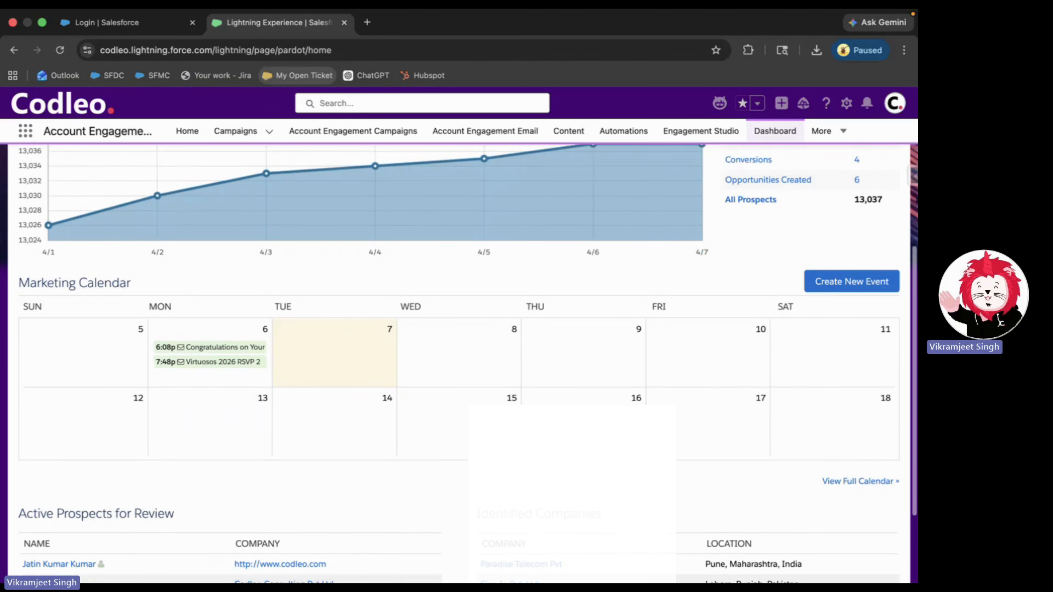
scroll(283, 415, "down", 5)
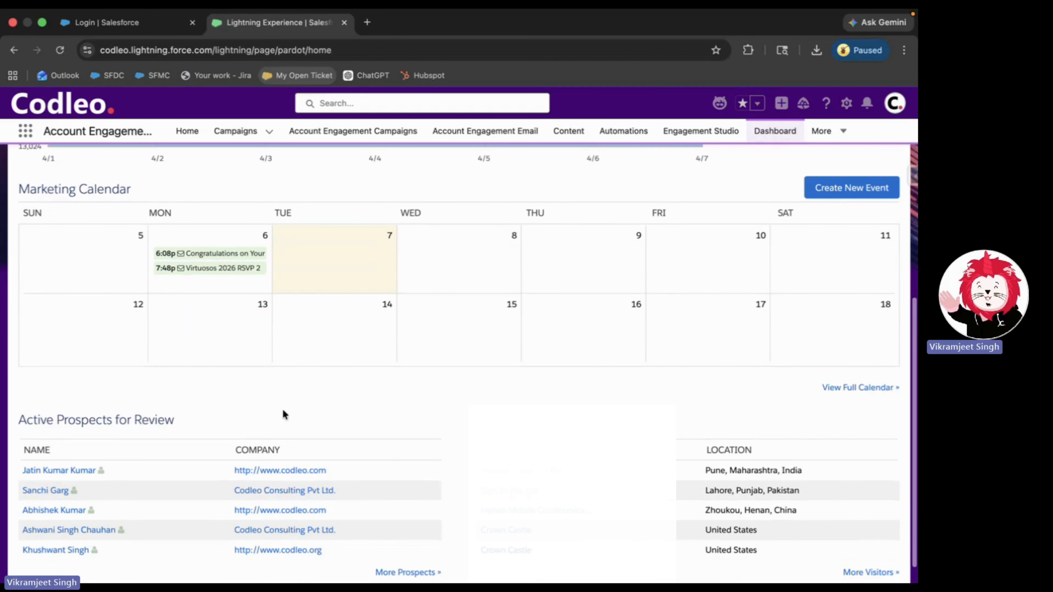
scroll(82, 423, "down", 2)
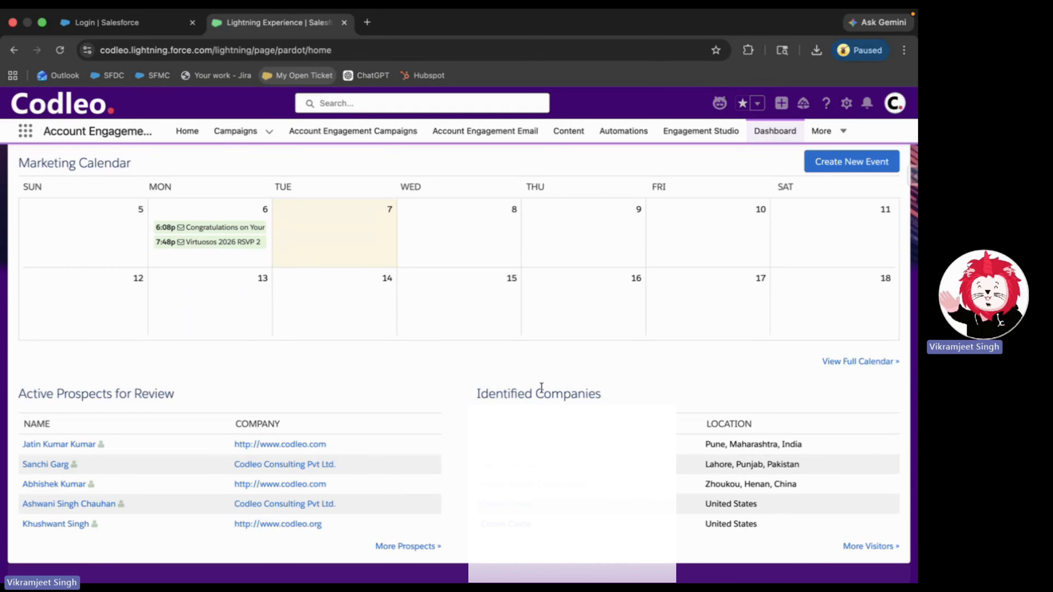
scroll(542, 387, "up", 3)
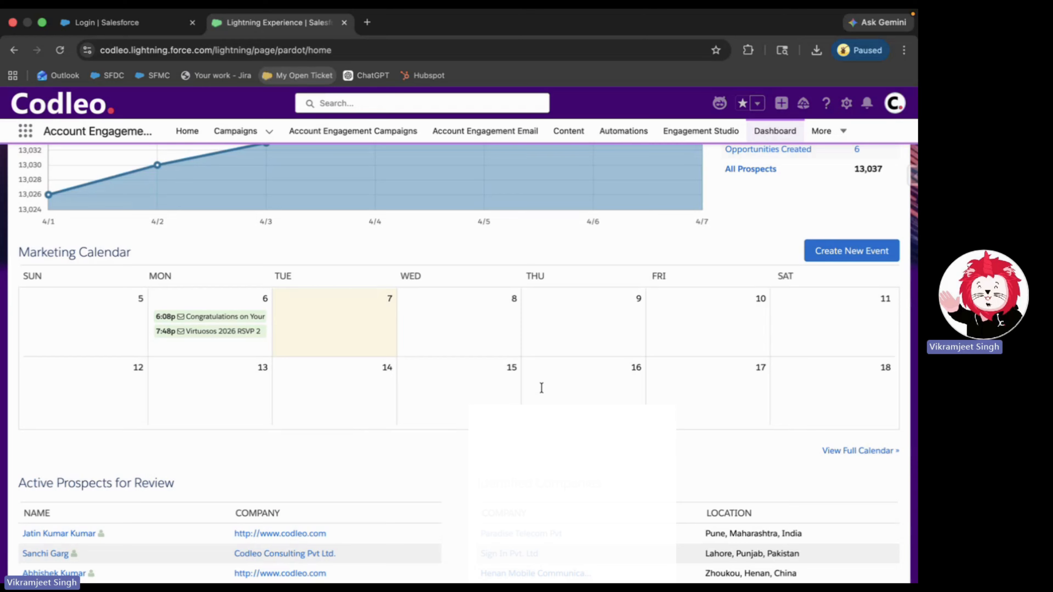
scroll(542, 388, "down", 2)
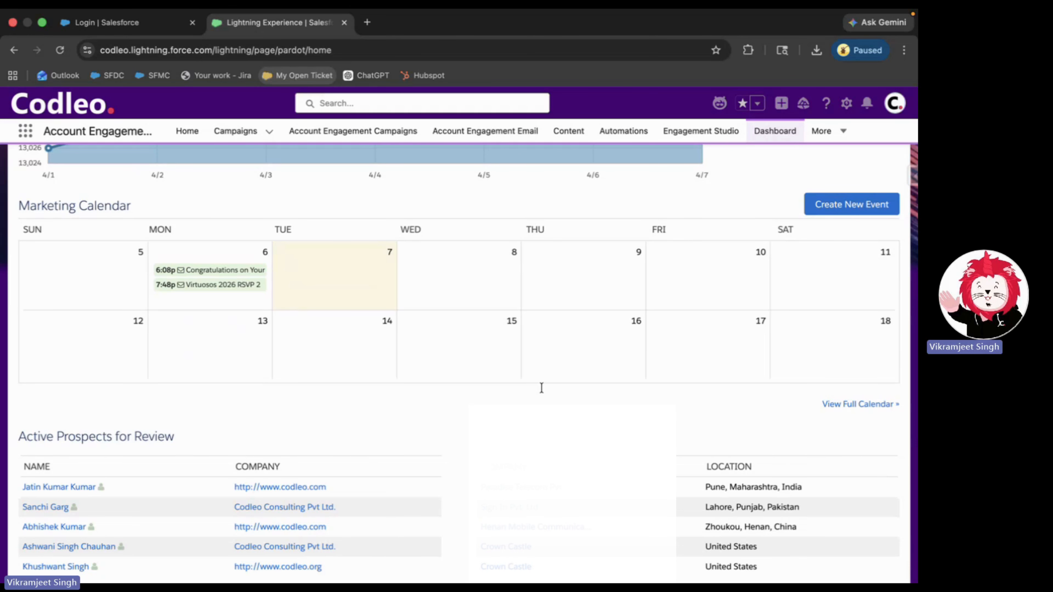
scroll(541, 388, "up", 3)
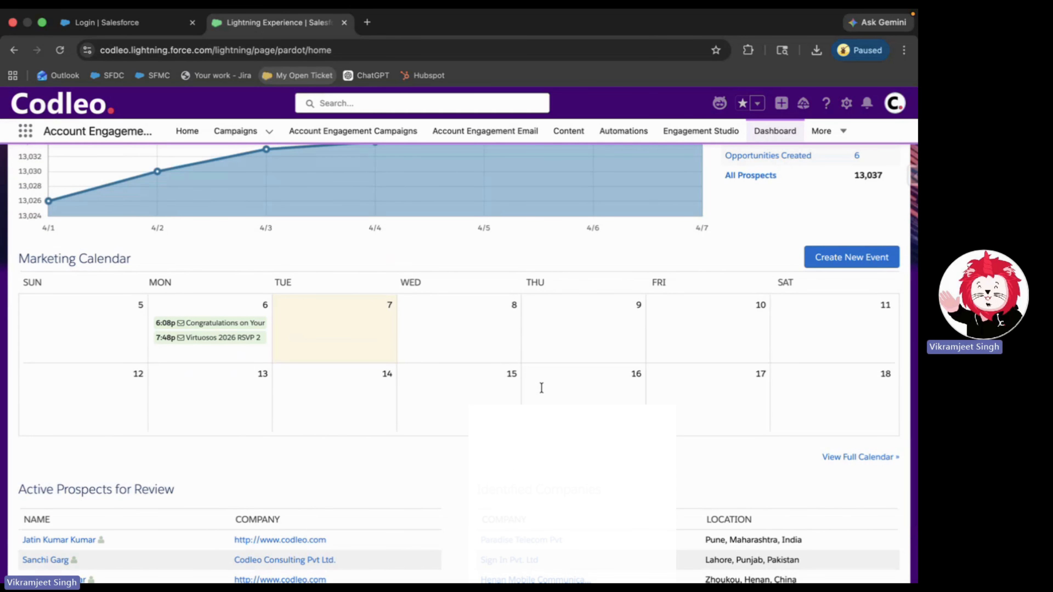
scroll(542, 388, "up", 1)
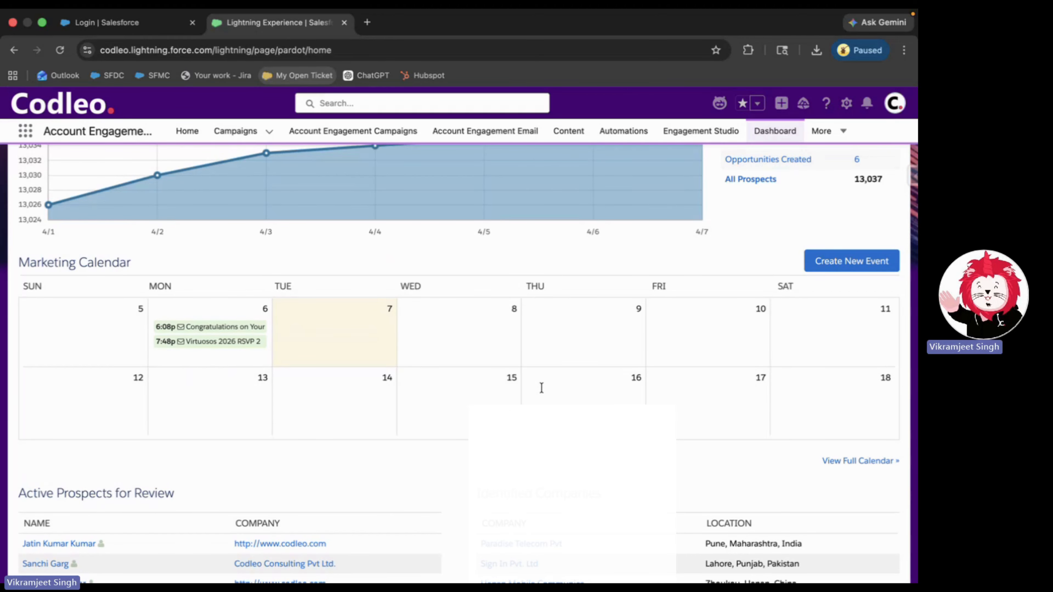
scroll(542, 388, "up", 10)
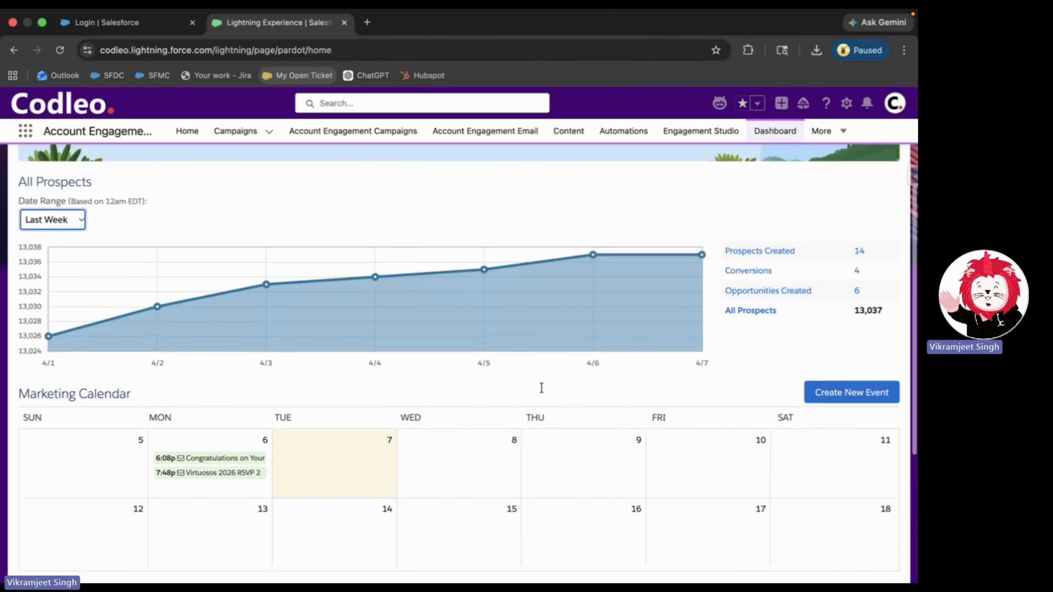
scroll(542, 388, "up", 2)
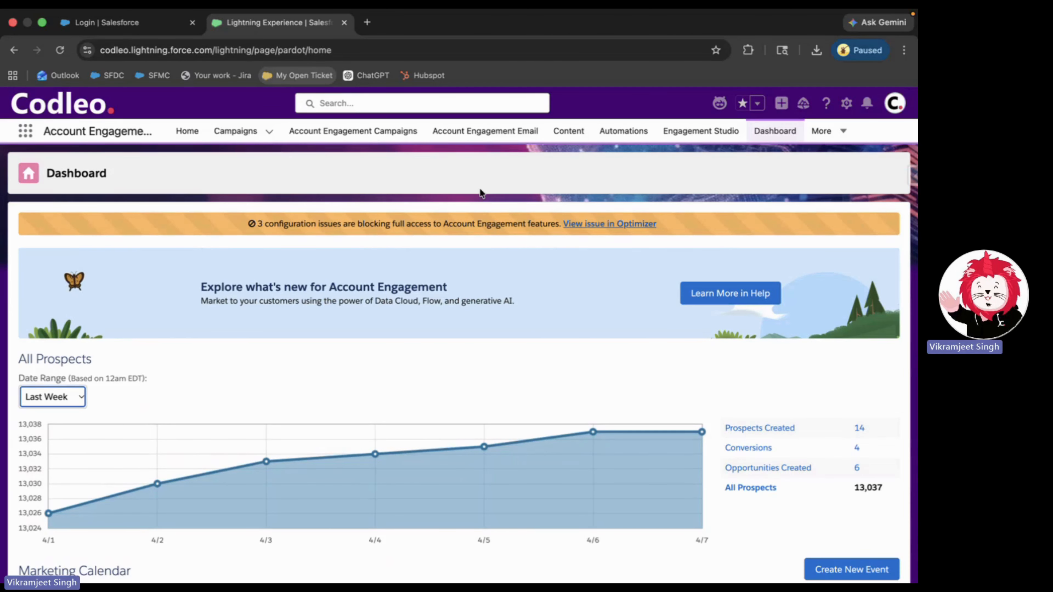
- Go to the published Email Templates list and expand the More navigation menu
left_click(471, 137)
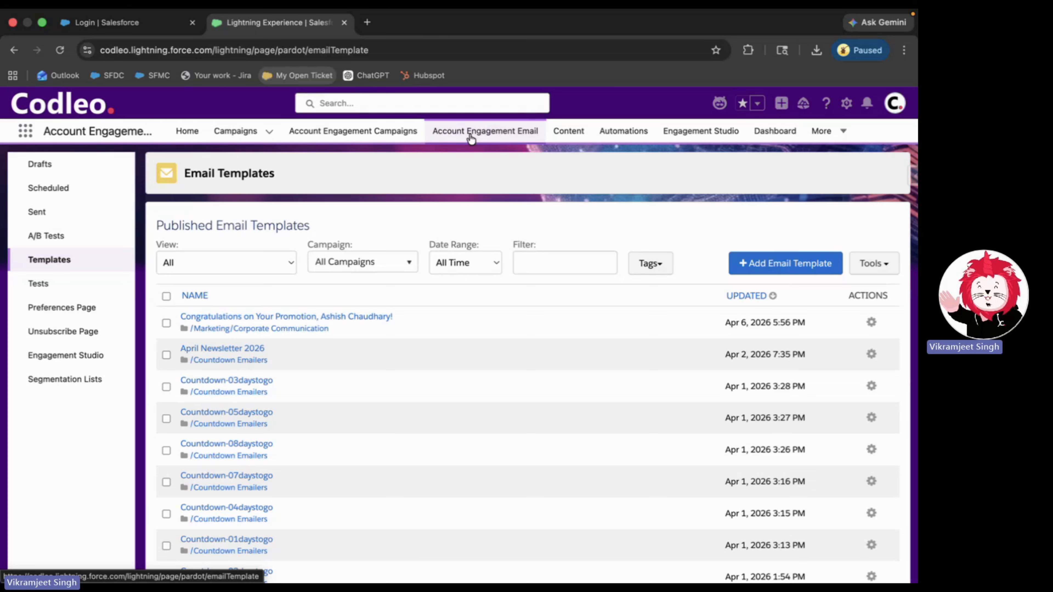
left_click(831, 133)
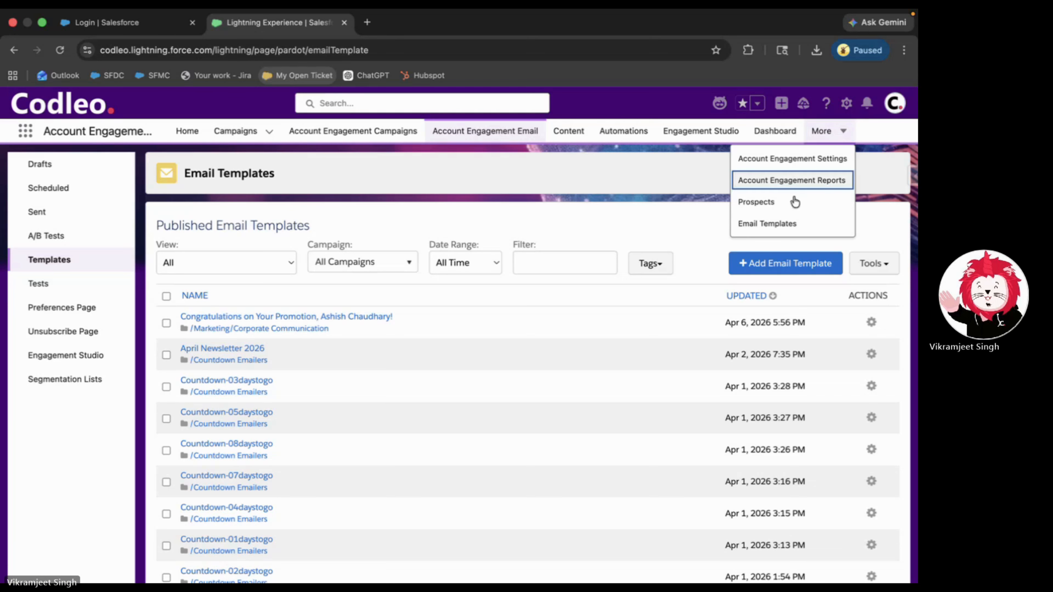
- Open Email Templates in a new tab and save a new private template named 'Demo'
right_click(780, 224)
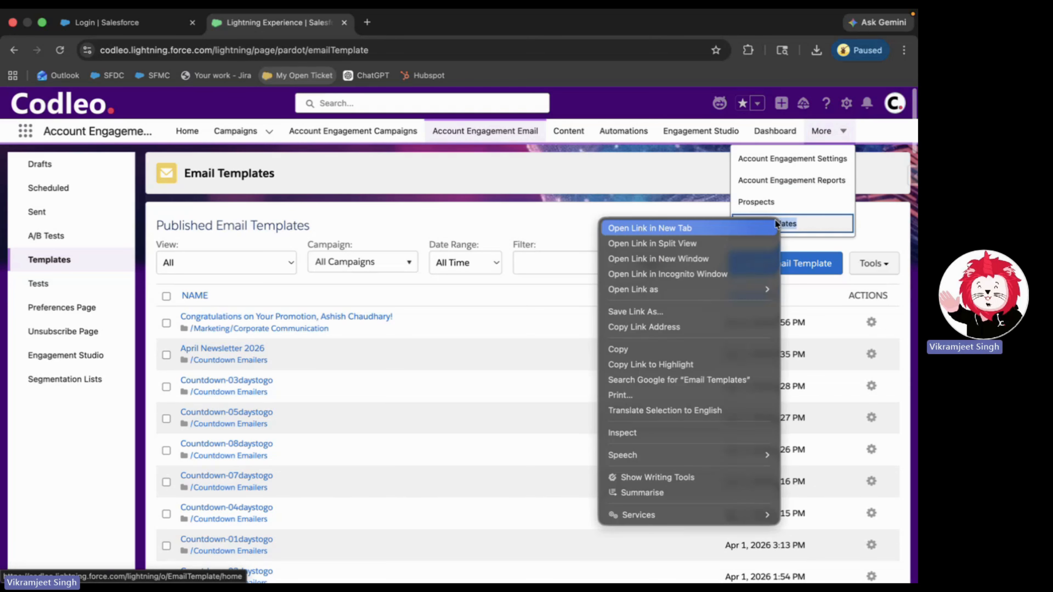
left_click(689, 228)
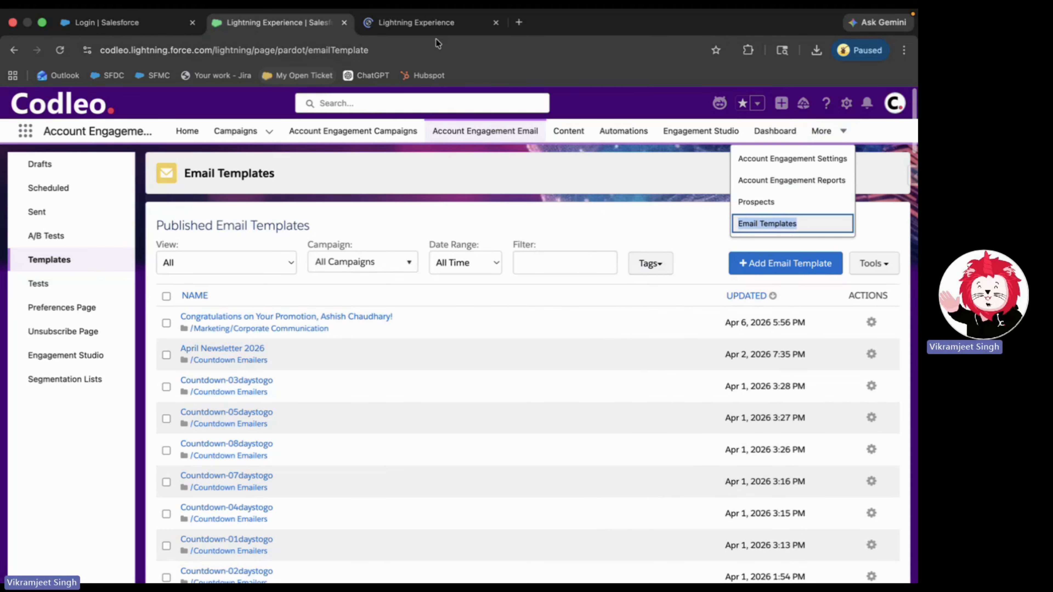
left_click(425, 23)
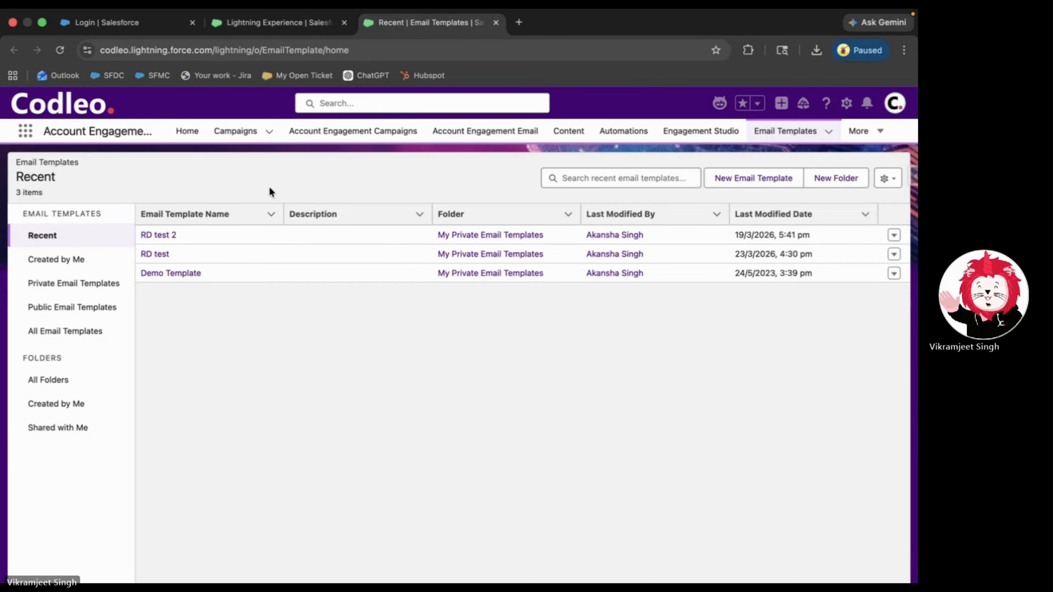
left_click(737, 181)
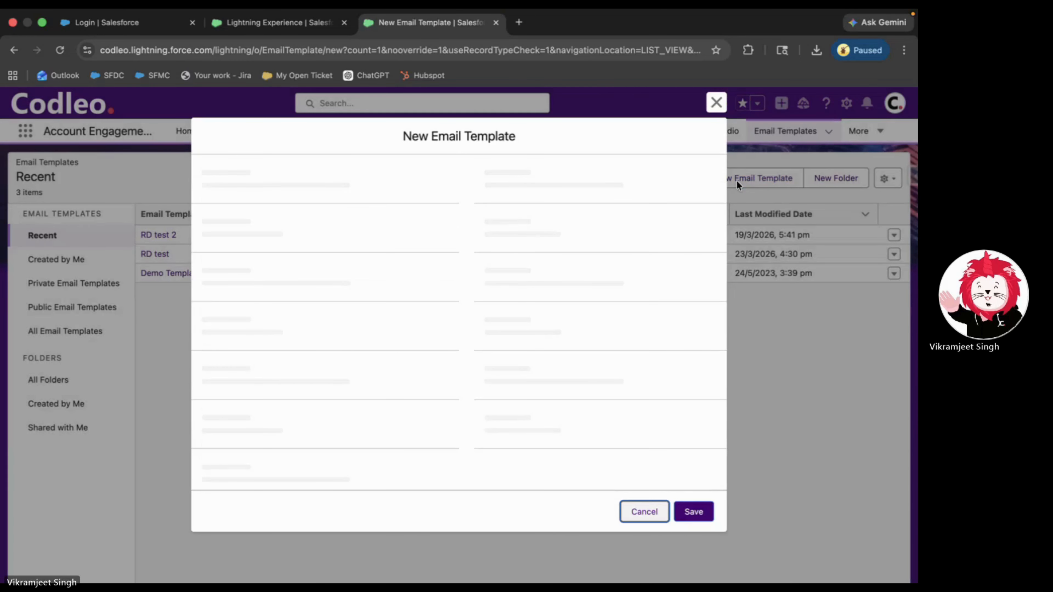
type("D")
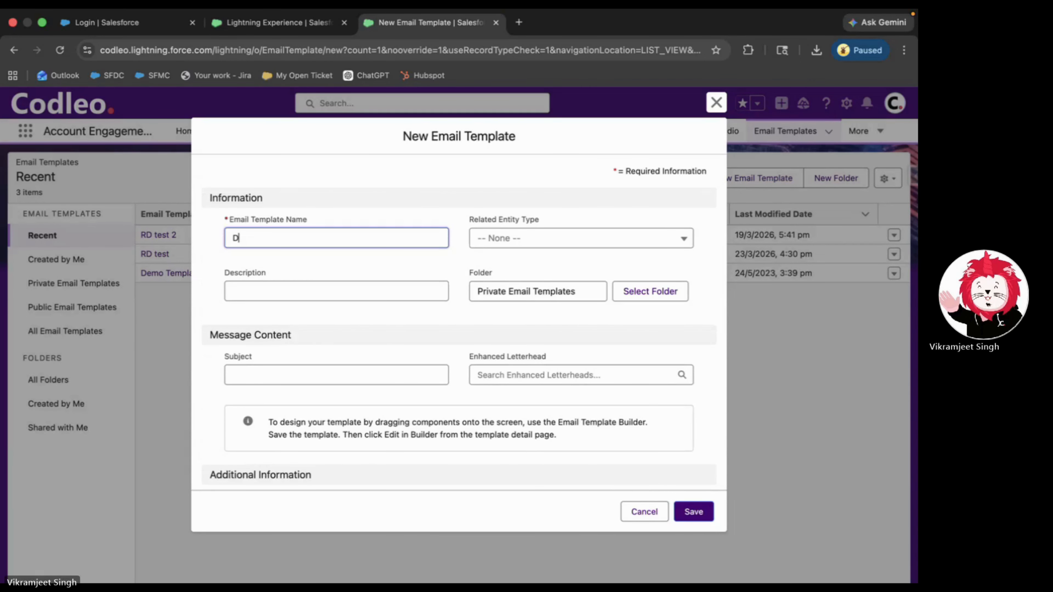
type("emo")
scroll(435, 362, "down", 3)
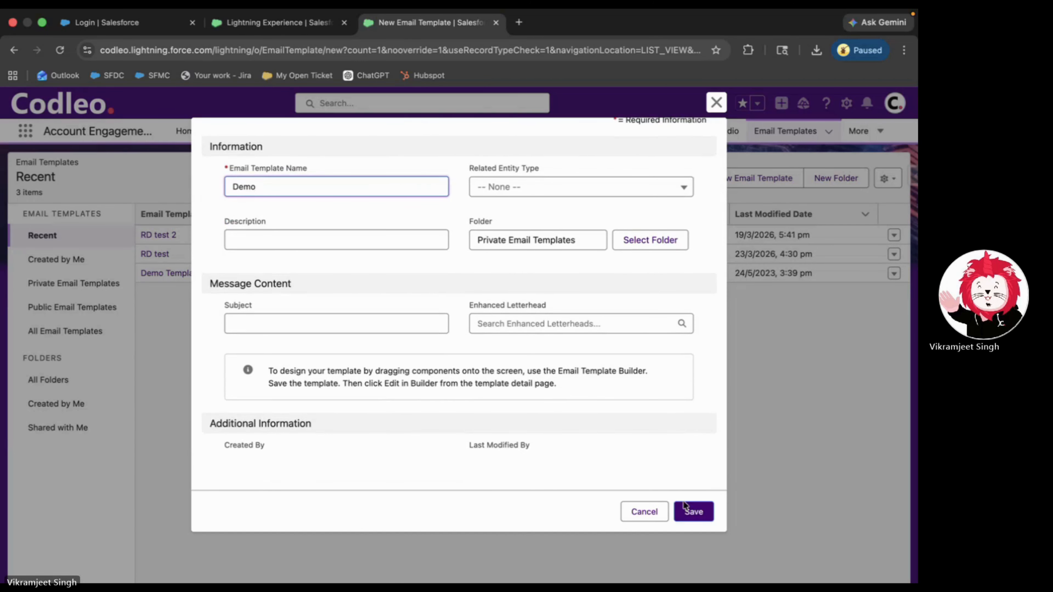
left_click(699, 517)
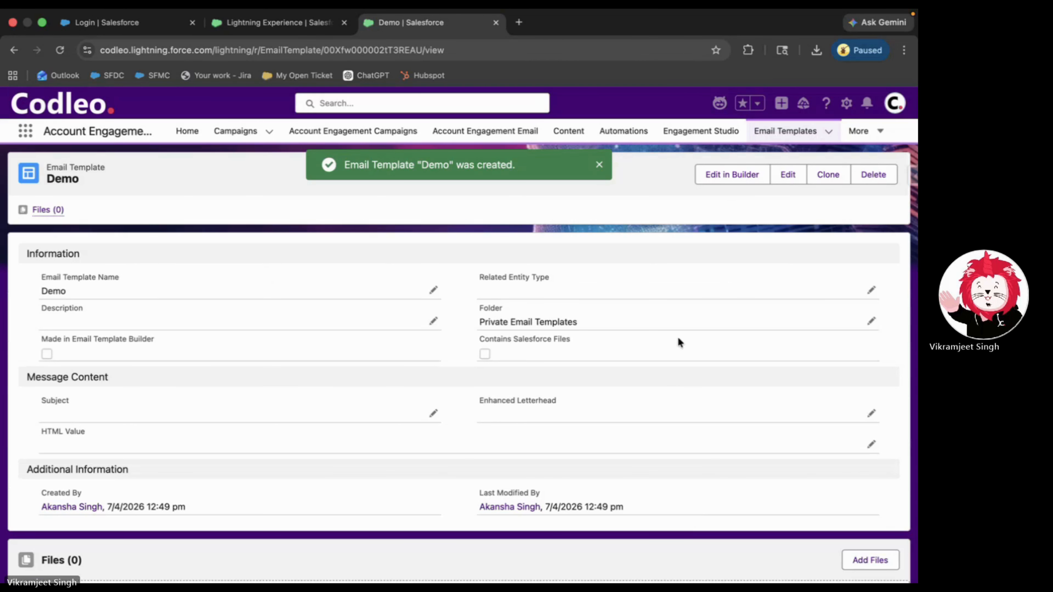
- Open the Demo template in Builder and place an HTML block on the empty canvas
left_click(729, 174)
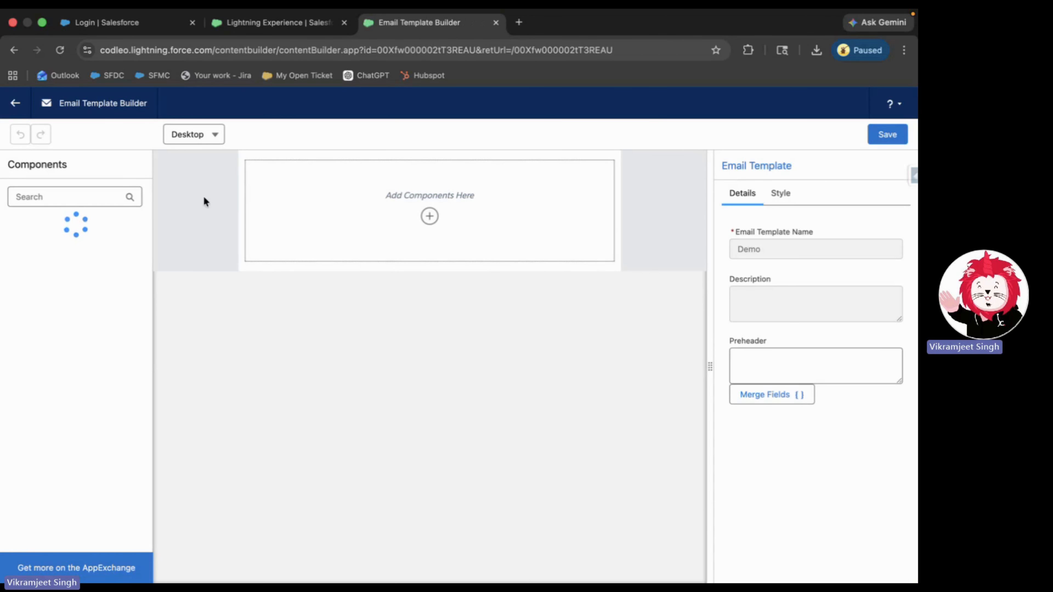
left_click(430, 216)
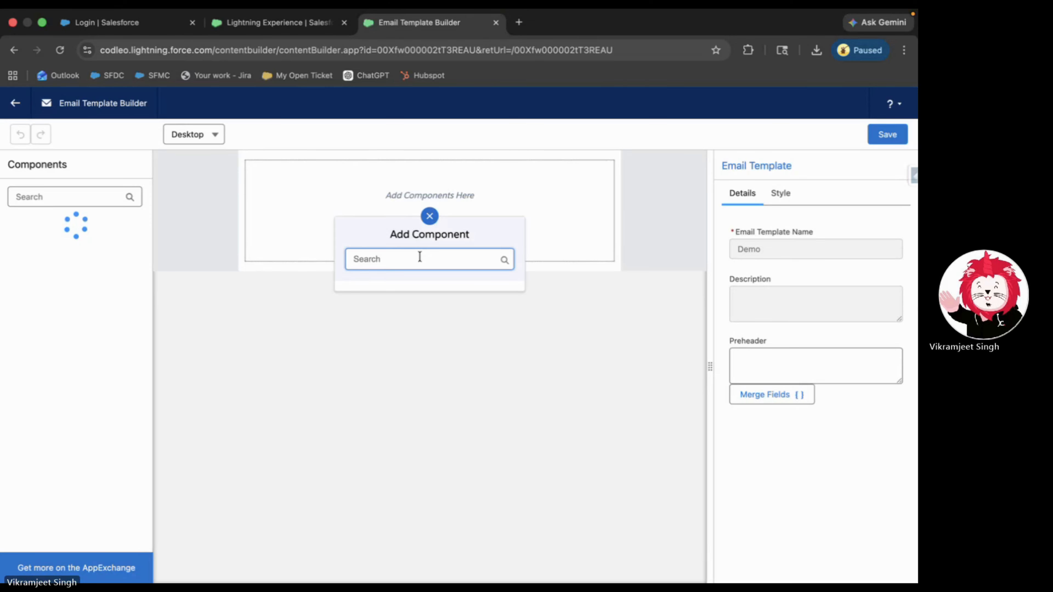
type("ima")
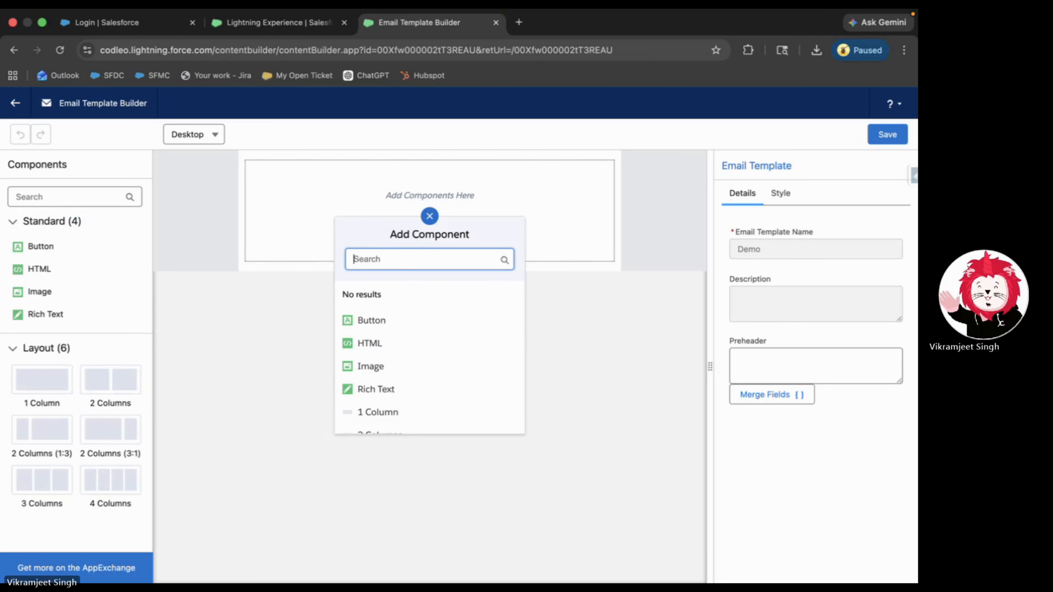
left_click(279, 344)
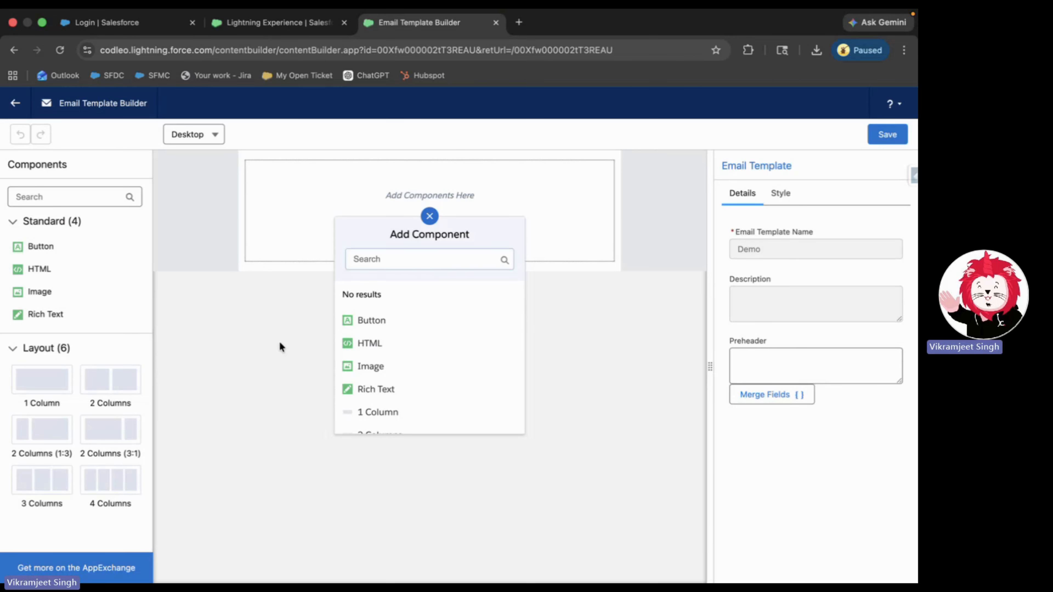
left_click(279, 342)
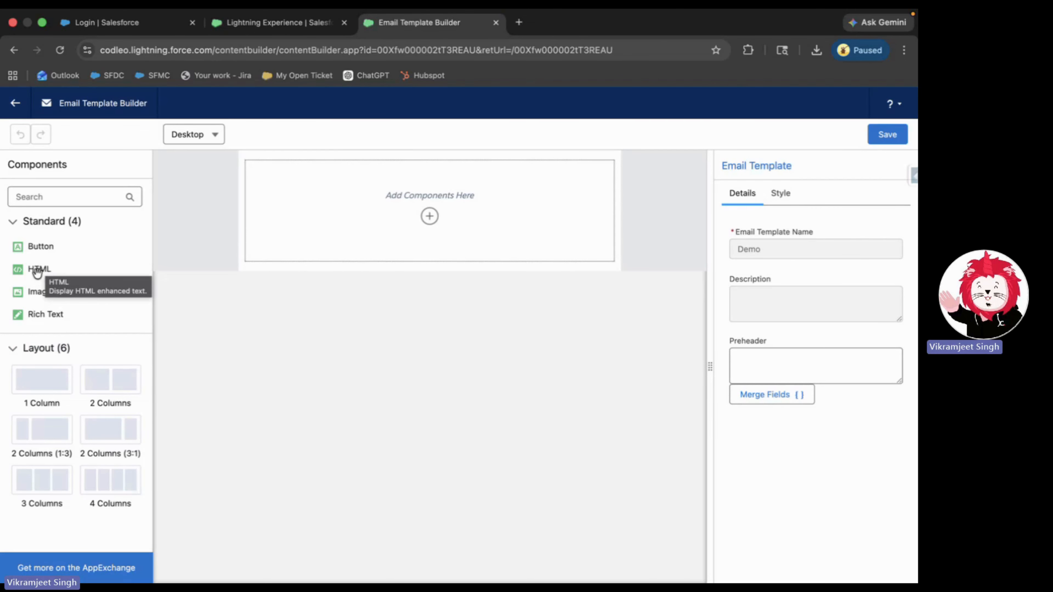
left_click_drag(39, 269, 348, 207)
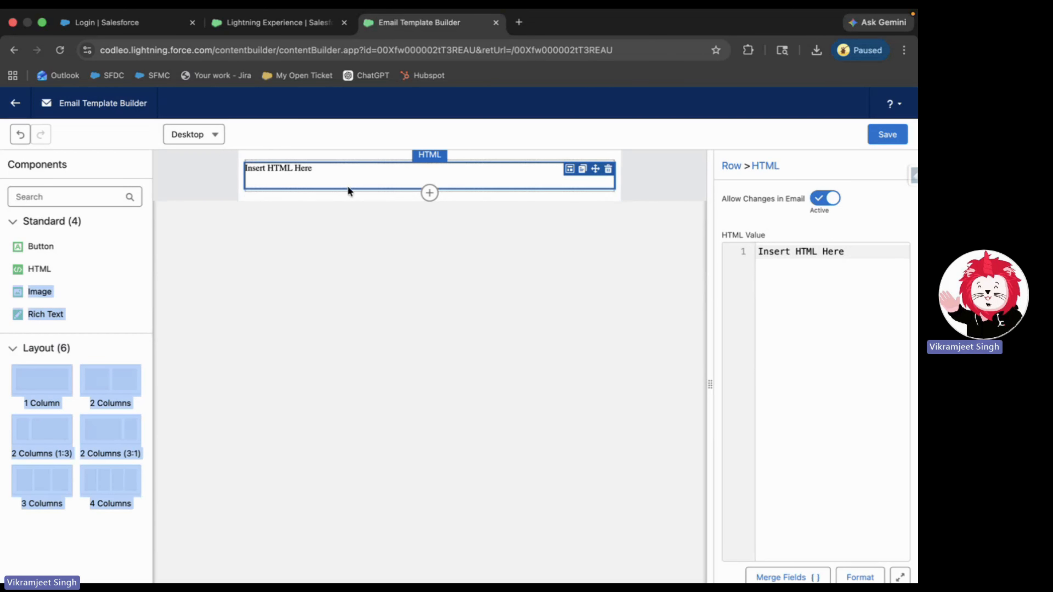
left_click(794, 317)
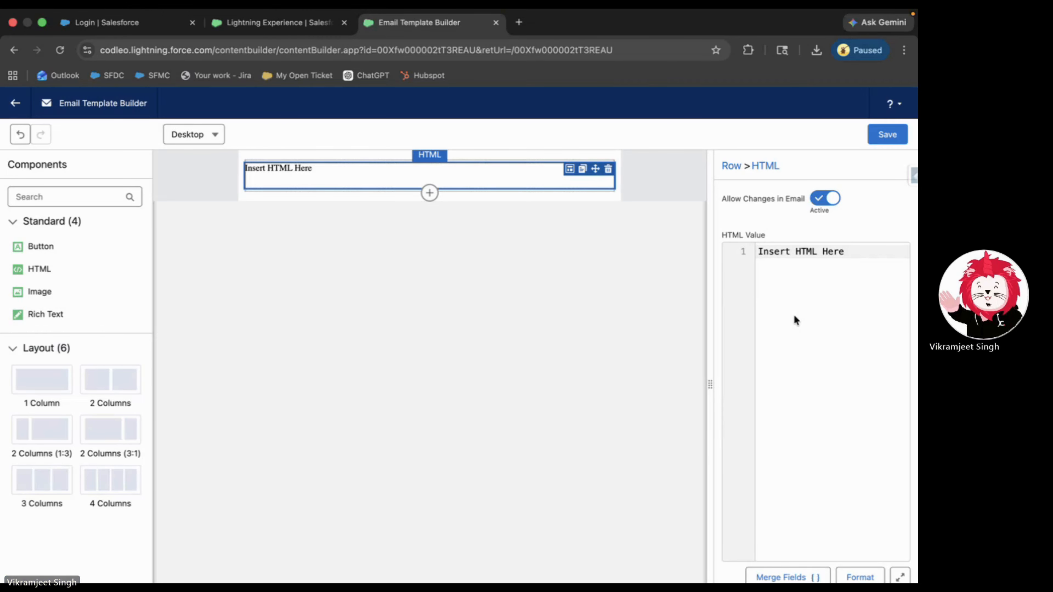
- Create an Account Engagement email template named 'DEmo' linked to Campaign test and save it
left_click(291, 25)
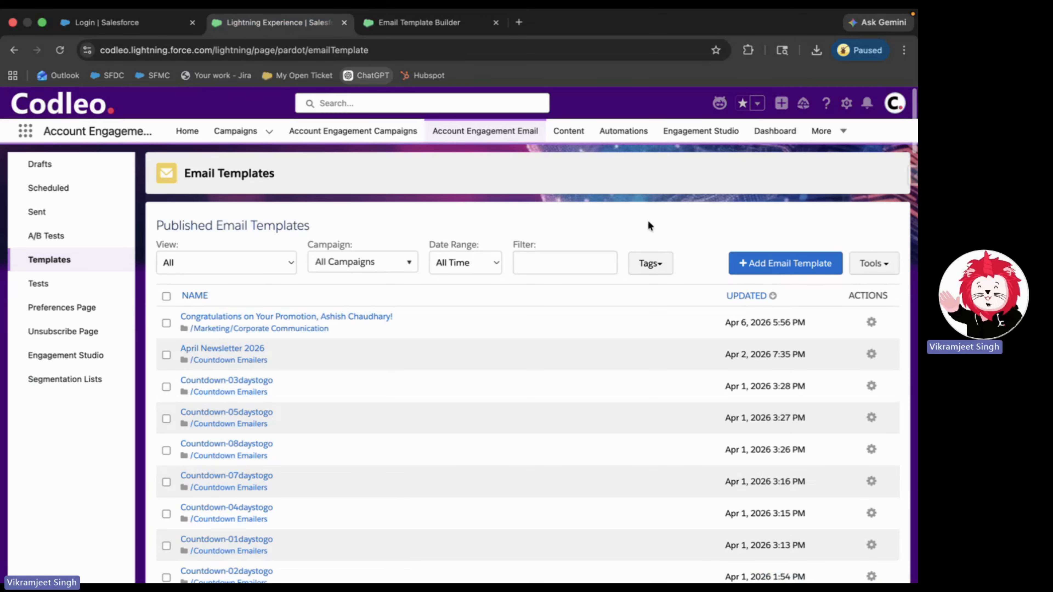
left_click(763, 268)
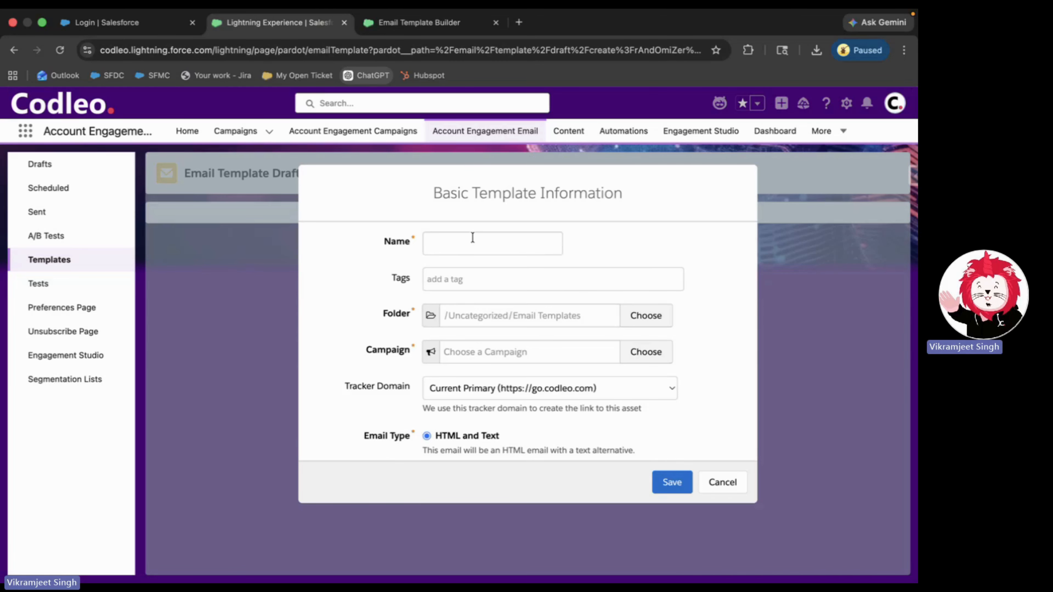
left_click(473, 238)
type("DEm")
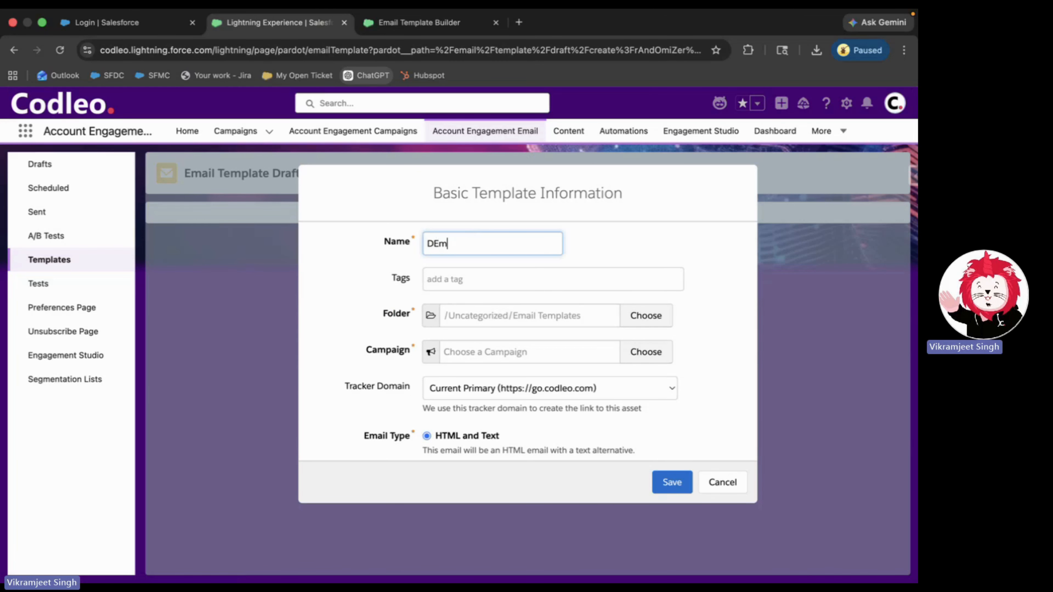
key("BackSpace")
type("mo")
left_click(527, 352)
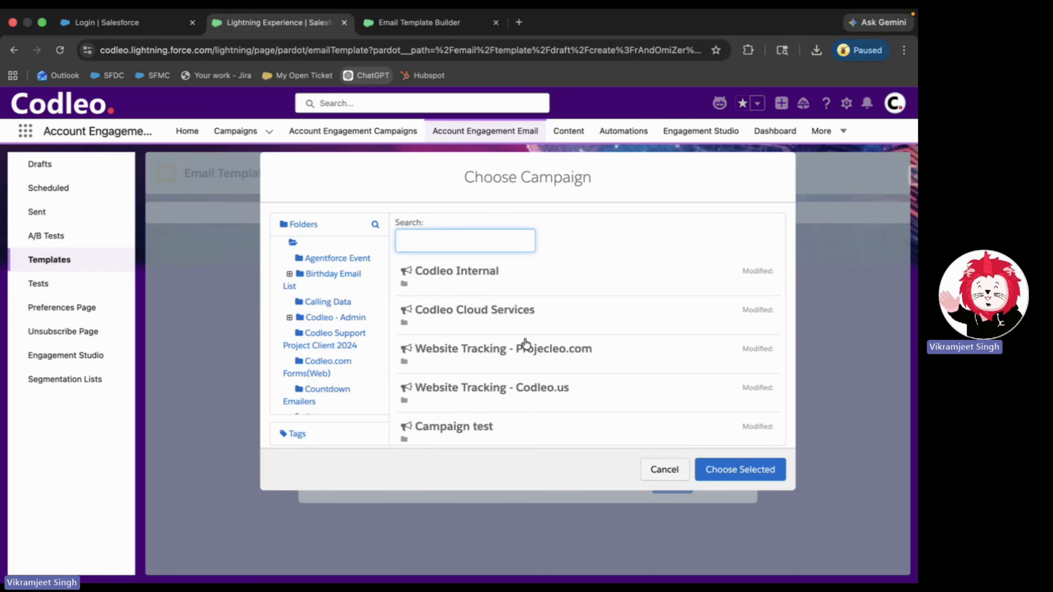
left_click(516, 434)
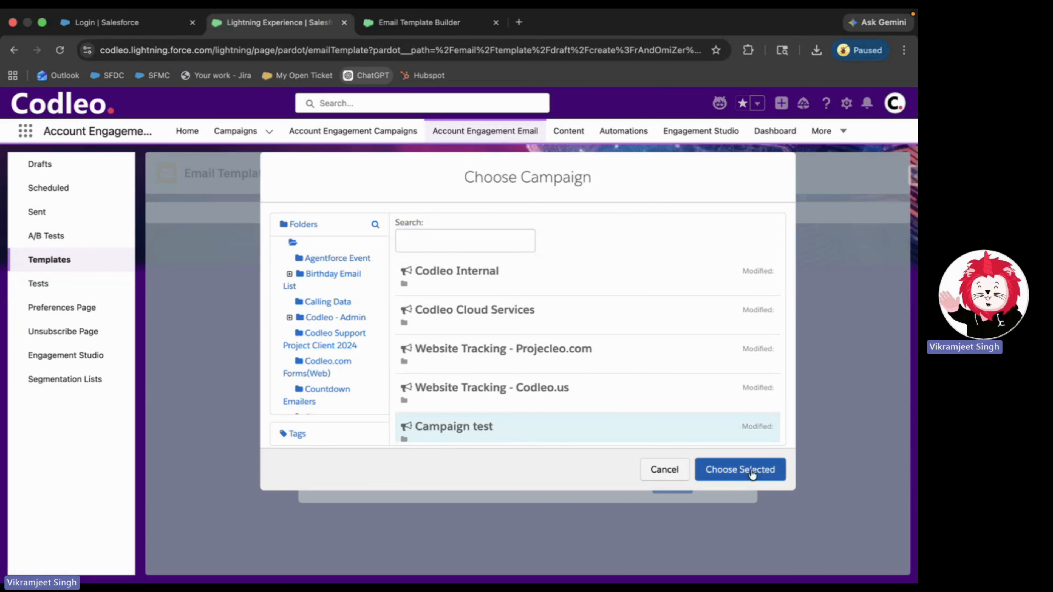
left_click(743, 469)
left_click(674, 482)
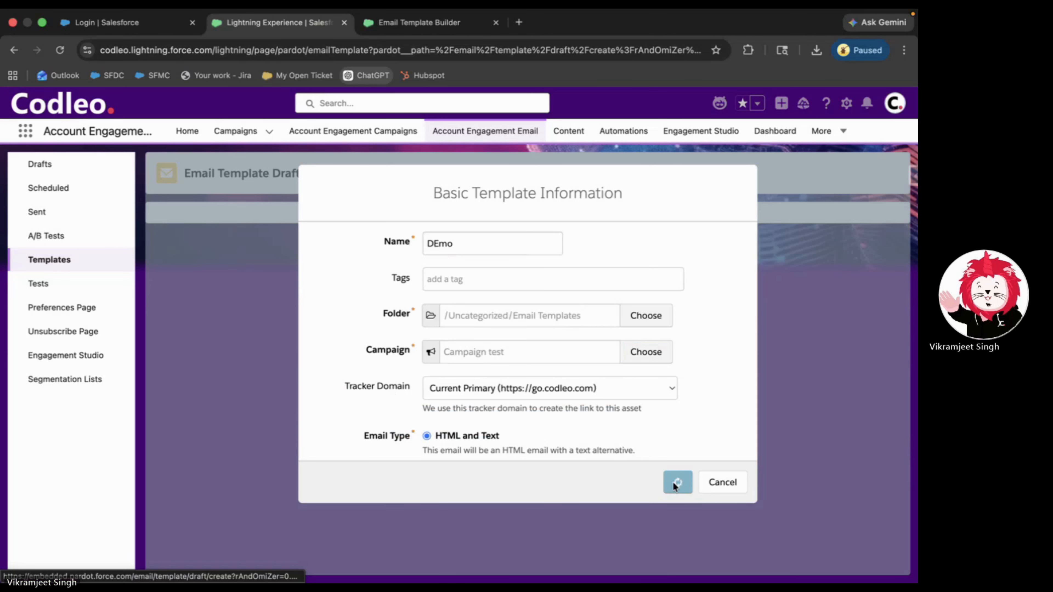
- Browse and load more layout options, then skip applying a layout to DEmo
scroll(663, 409, "down", 2)
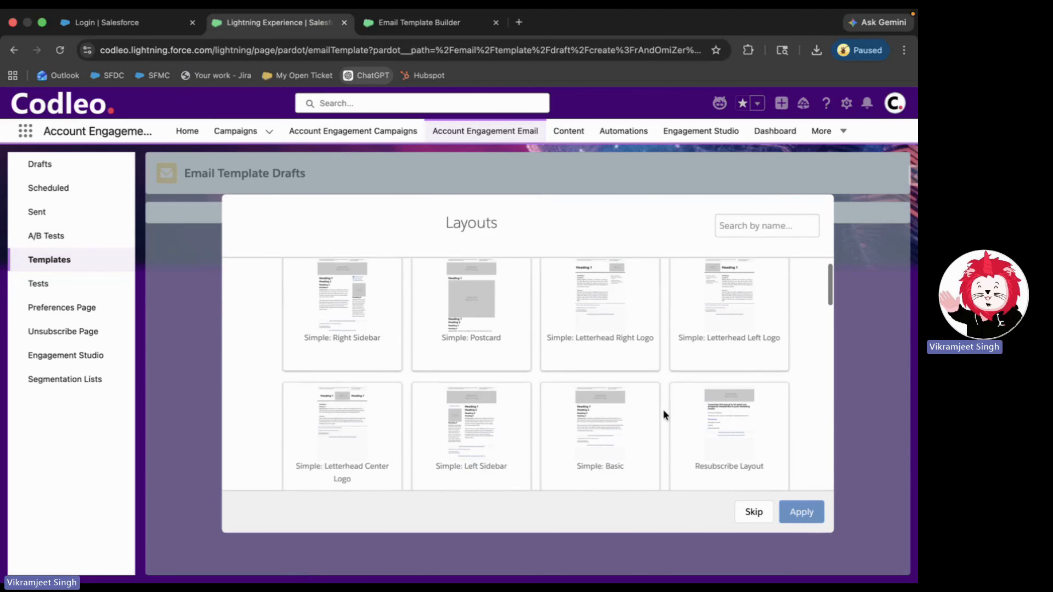
scroll(663, 409, "up", 3)
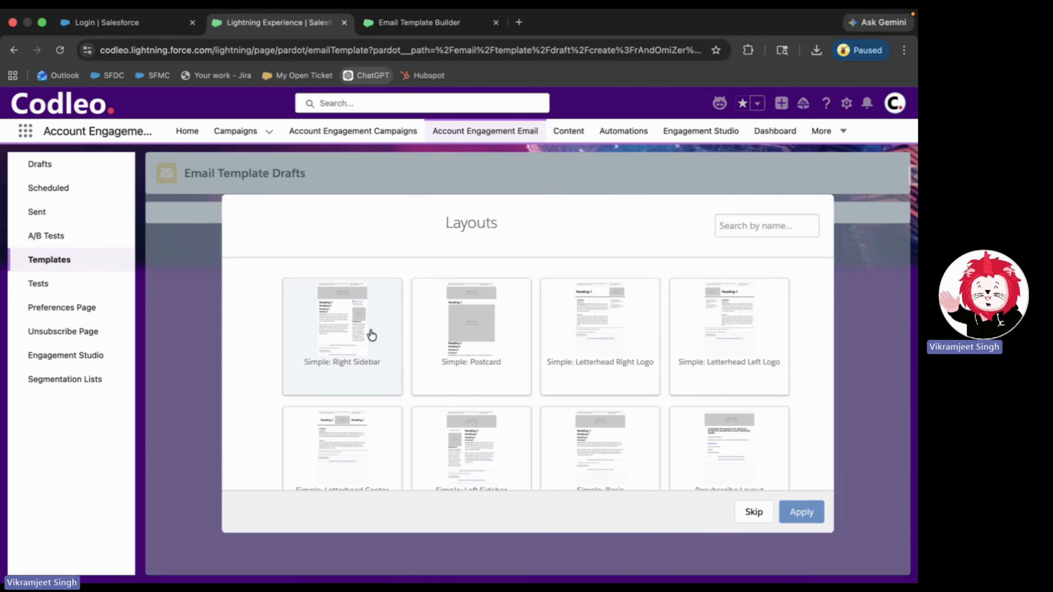
scroll(372, 335, "down", 8)
scroll(372, 335, "down", 10)
scroll(372, 335, "down", 12)
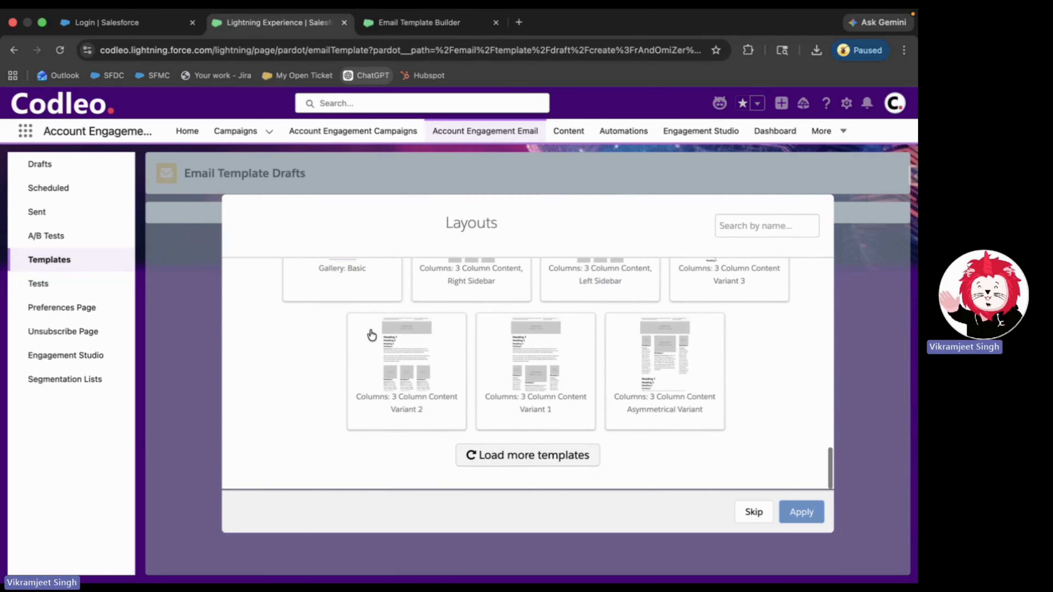
left_click(511, 458)
scroll(513, 464, "down", 6)
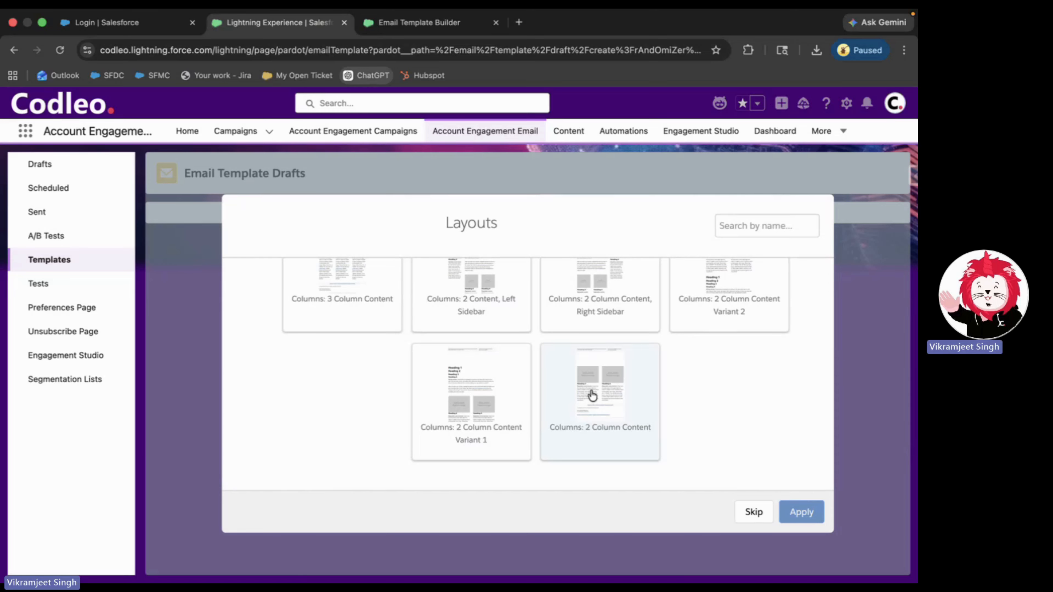
left_click(753, 515)
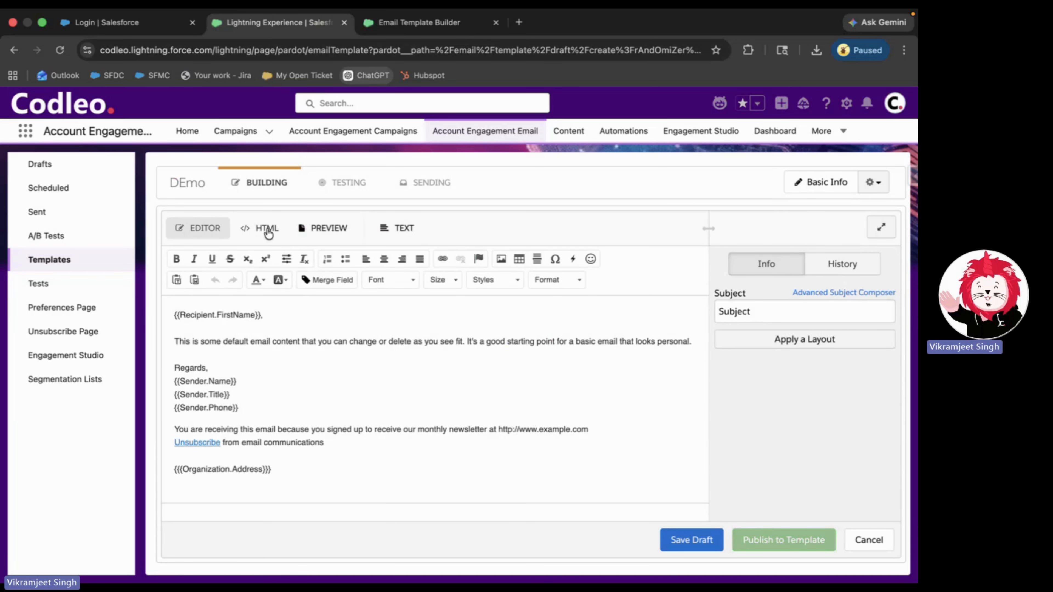
- Check the DEmo draft's HTML source and subject field, then move to the Testing step
left_click(267, 230)
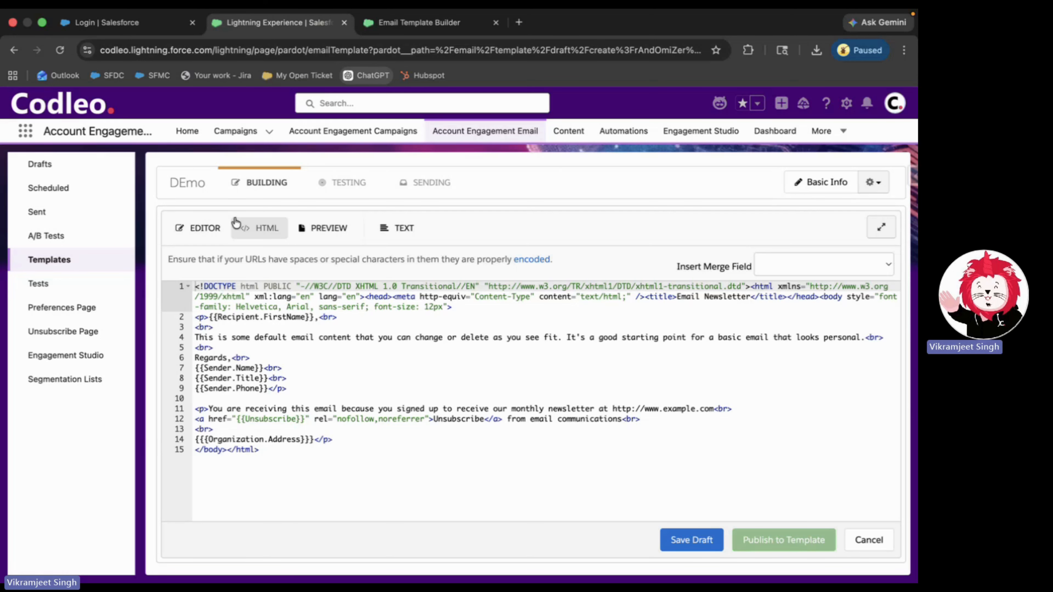
left_click(210, 232)
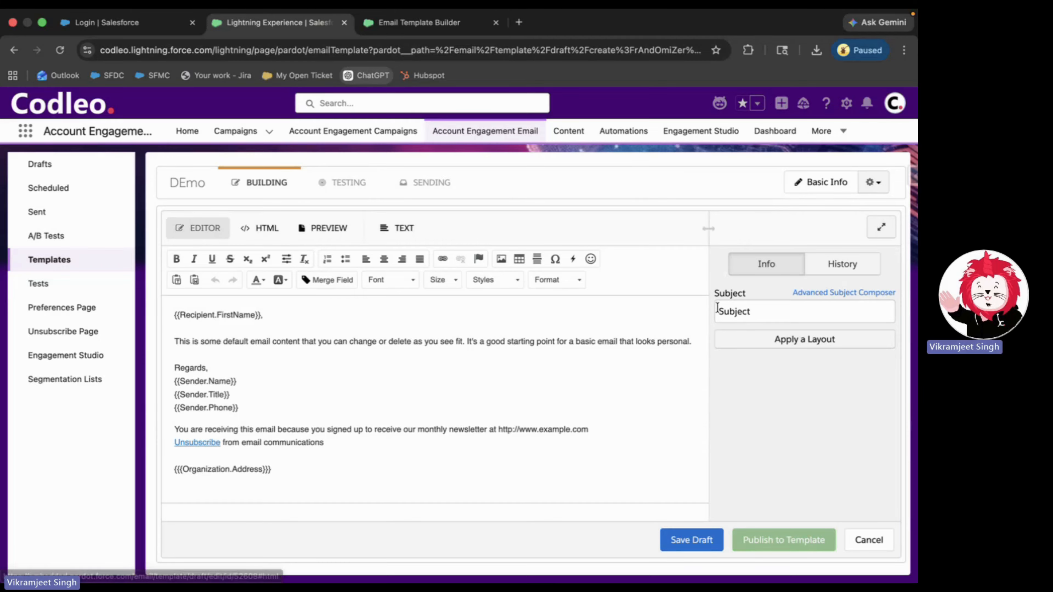
left_click(749, 311)
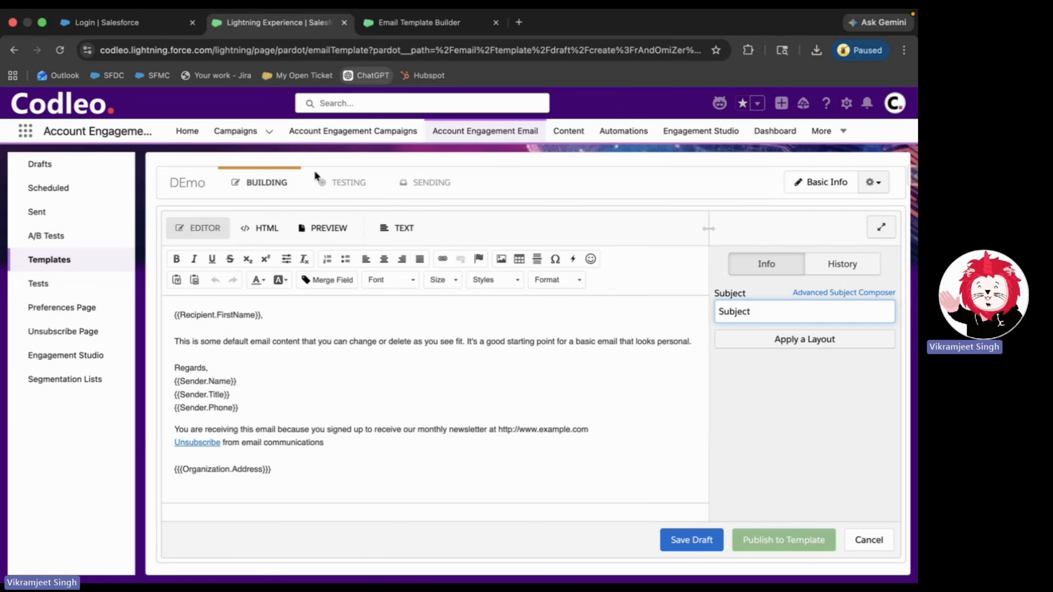
left_click(356, 186)
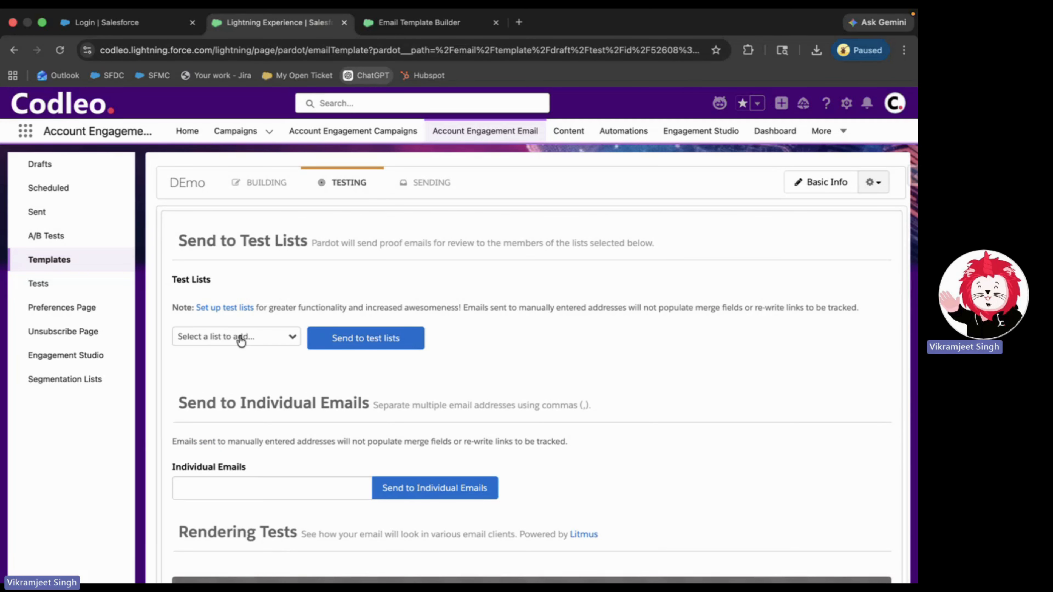
- Look through the test-send options, then go to the Engagement Studio programs list
scroll(279, 304, "down", 1)
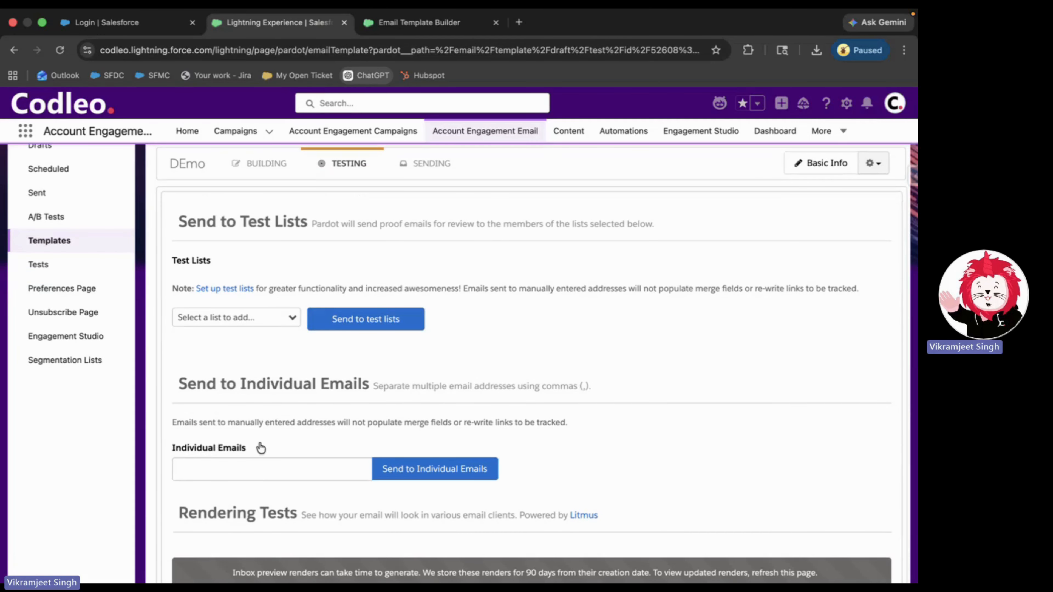
left_click(257, 469)
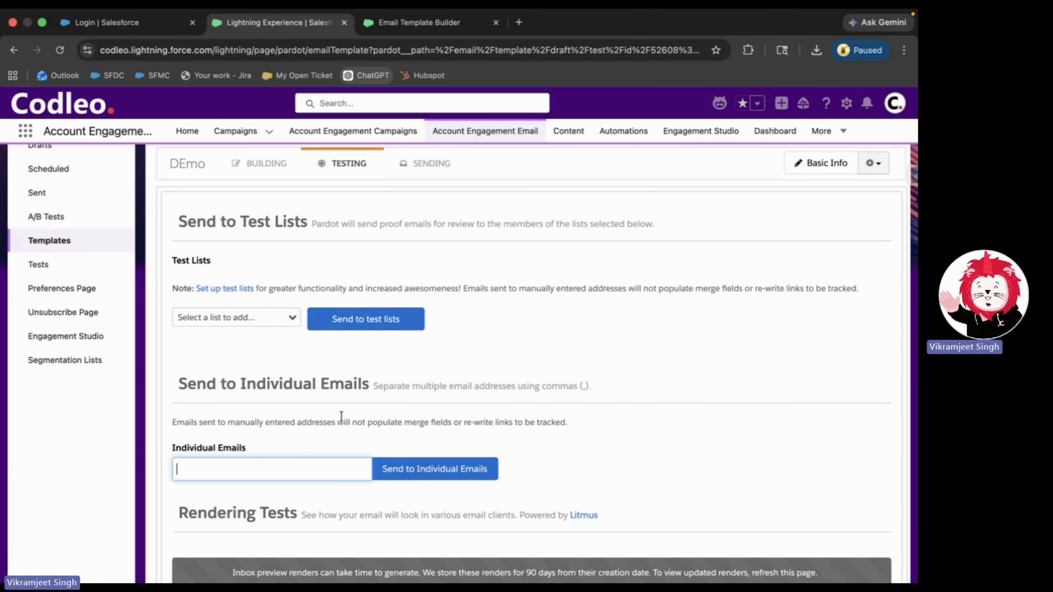
scroll(342, 416, "down", 2)
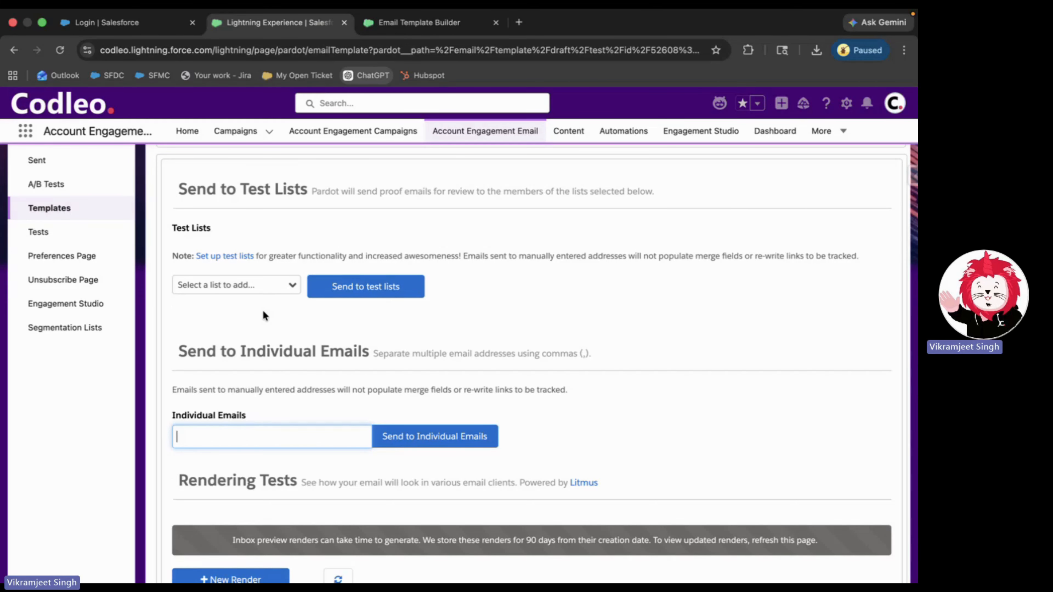
scroll(263, 316, "down", 3)
scroll(262, 310, "down", 1)
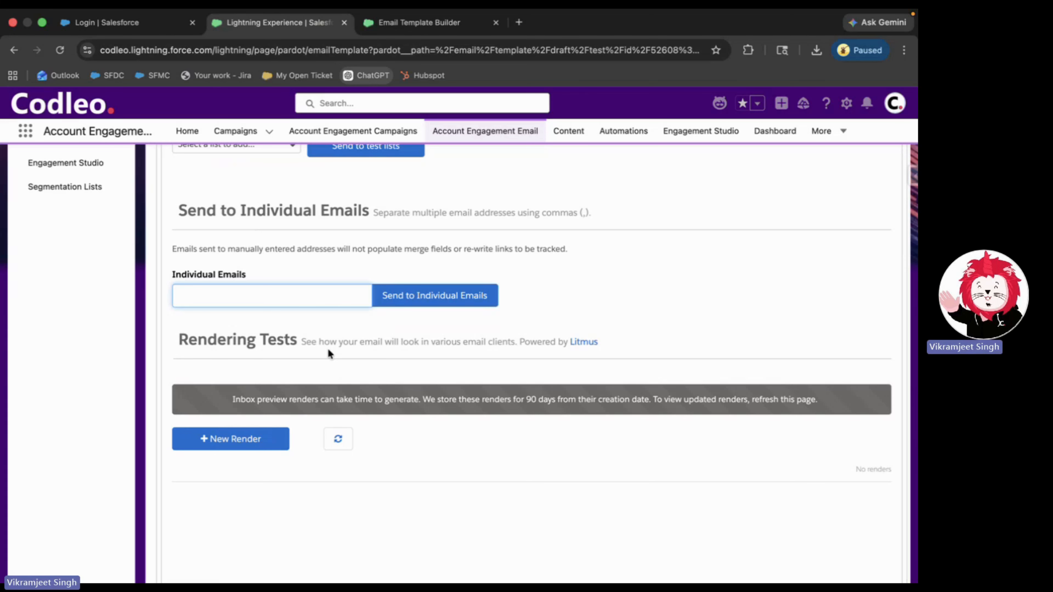
scroll(328, 351, "down", 1)
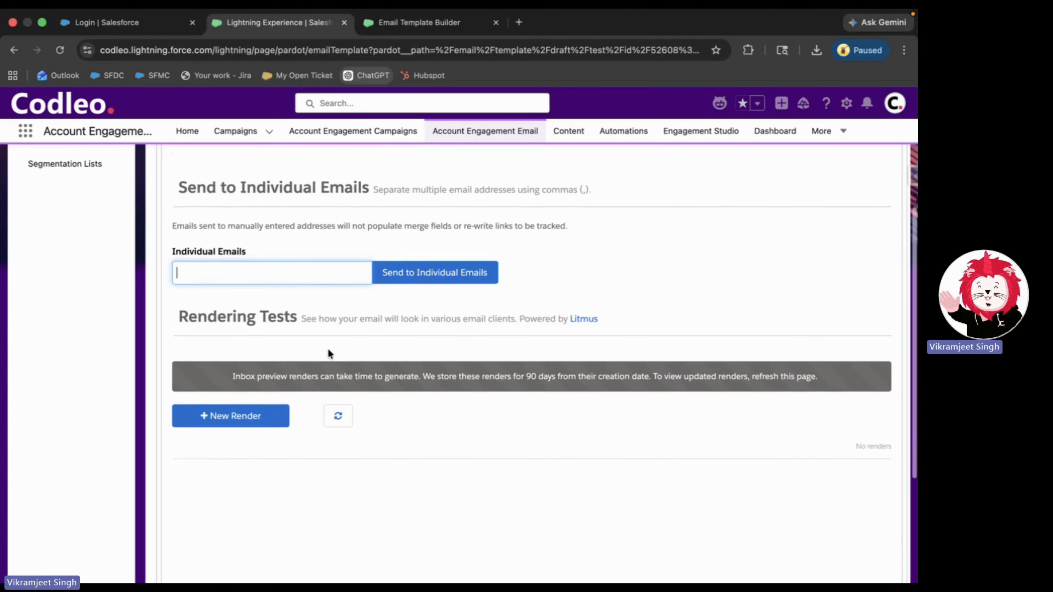
scroll(328, 352, "up", 1)
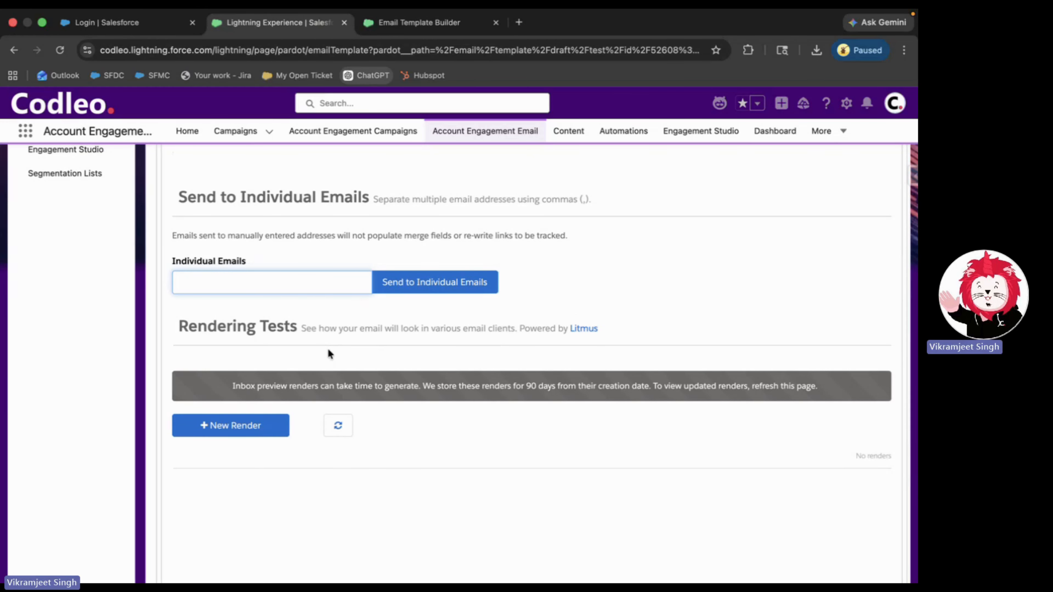
scroll(329, 354, "up", 5)
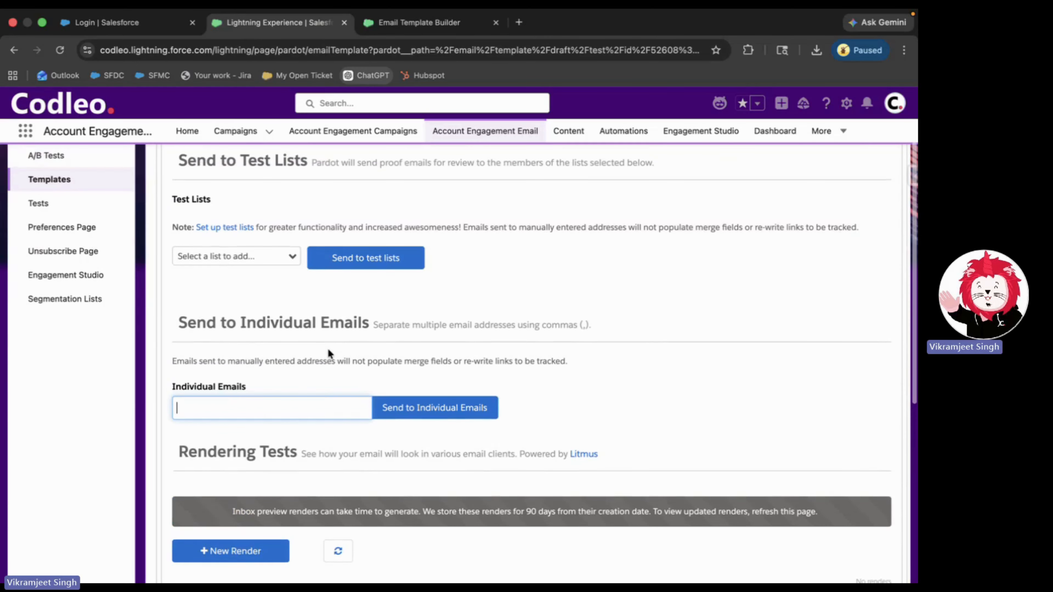
left_click(693, 139)
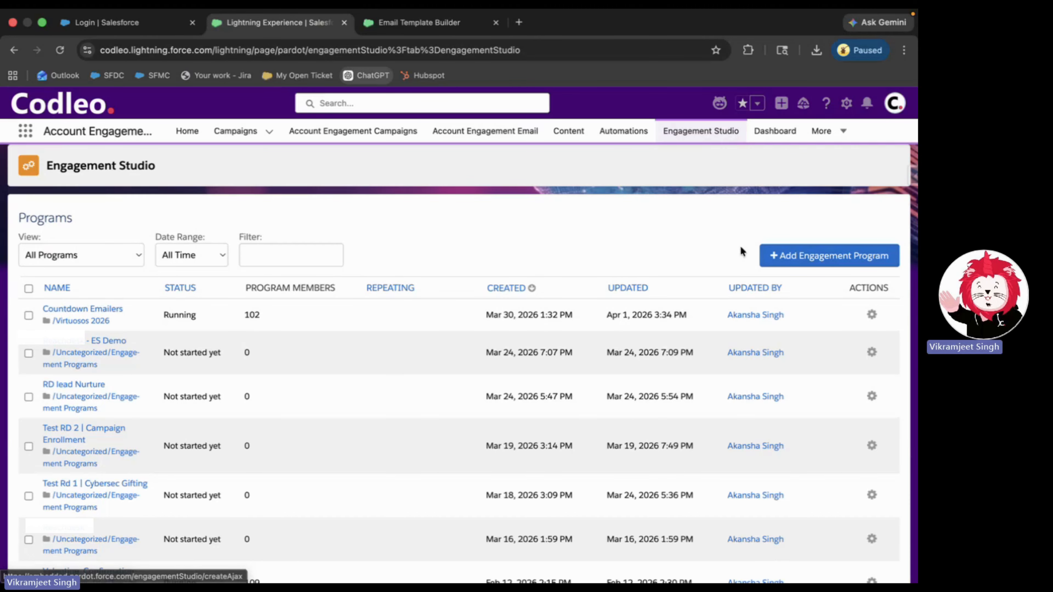
- Add an engagement program named 'DEmo -7april' and save it as an empty draft
left_click(806, 261)
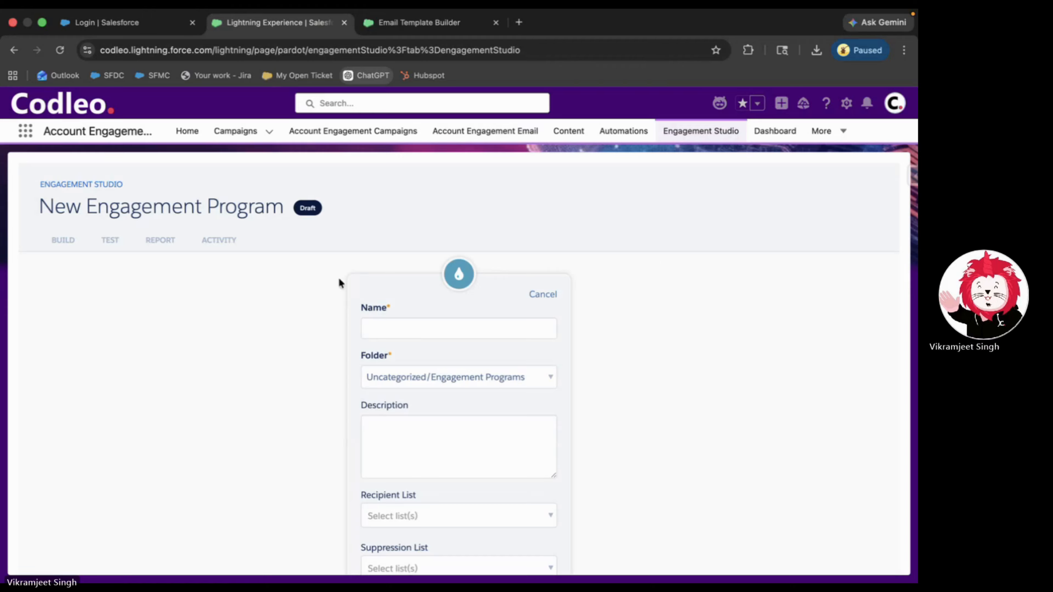
left_click(418, 330)
type("DEmo")
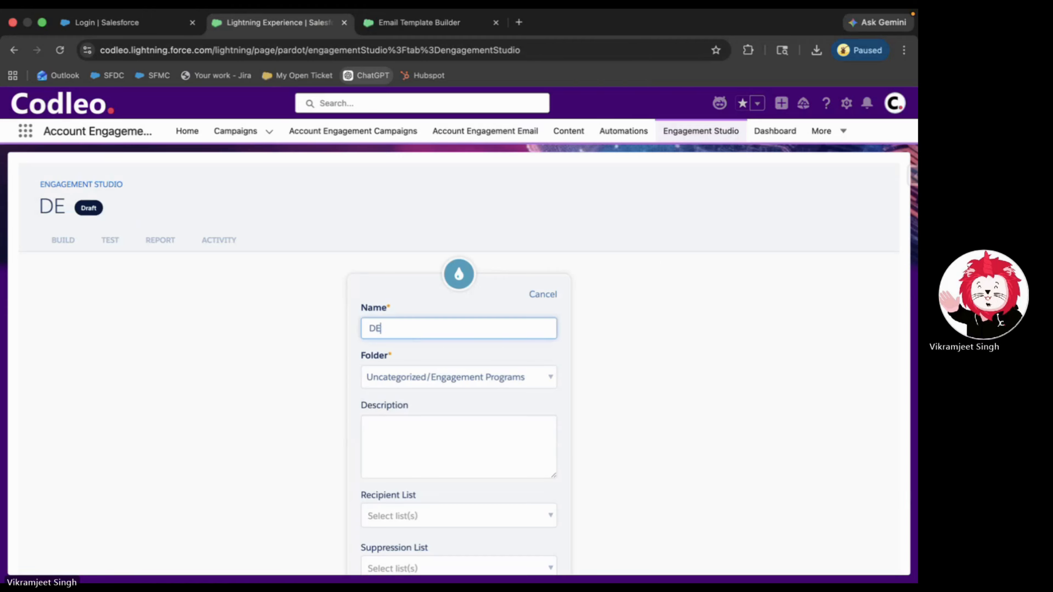
left_click(665, 393)
scroll(665, 393, "down", 6)
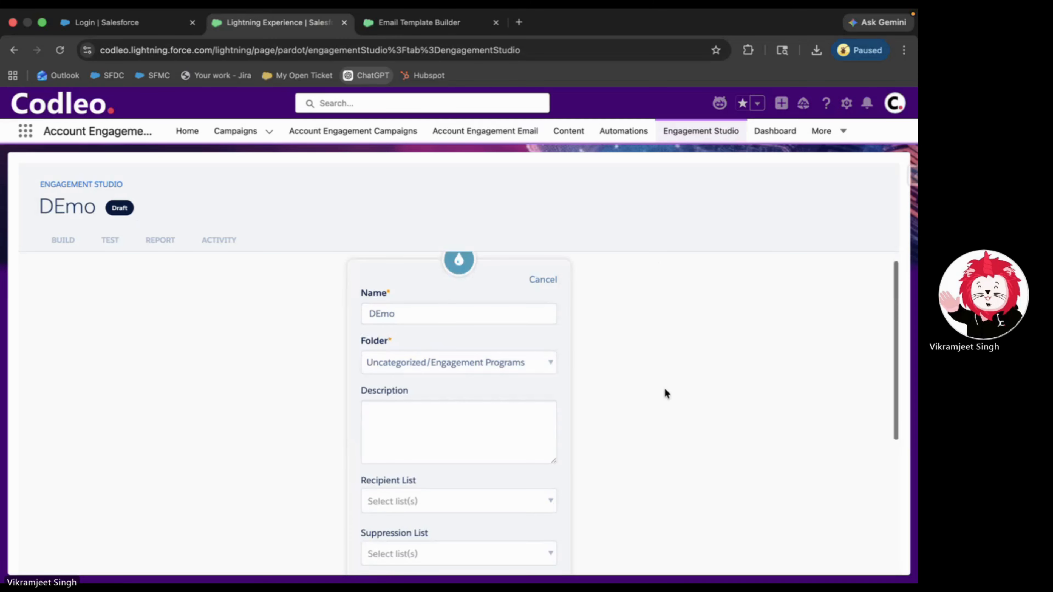
left_click(488, 556)
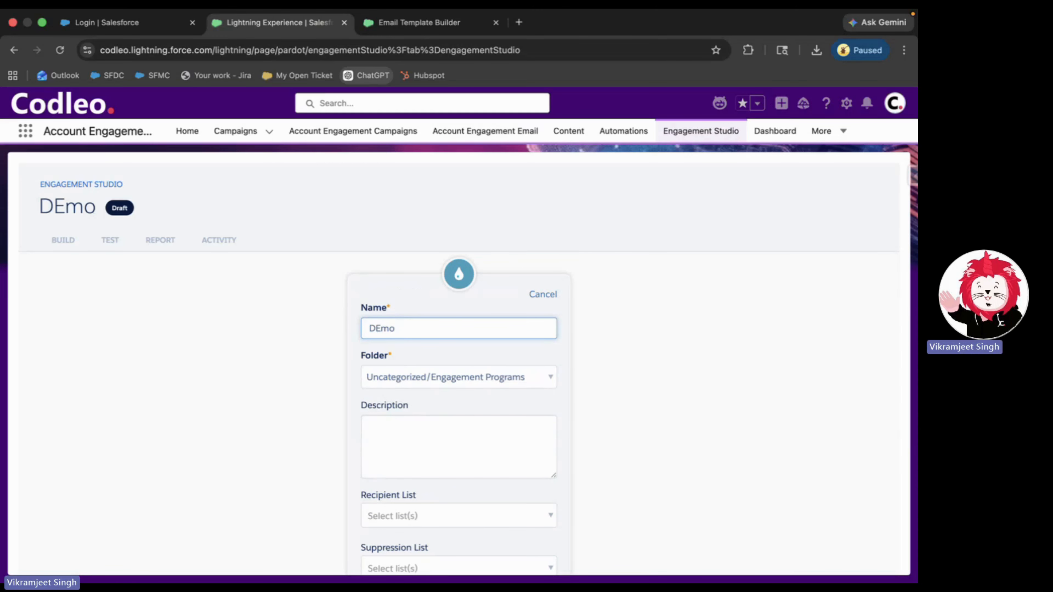
type("-")
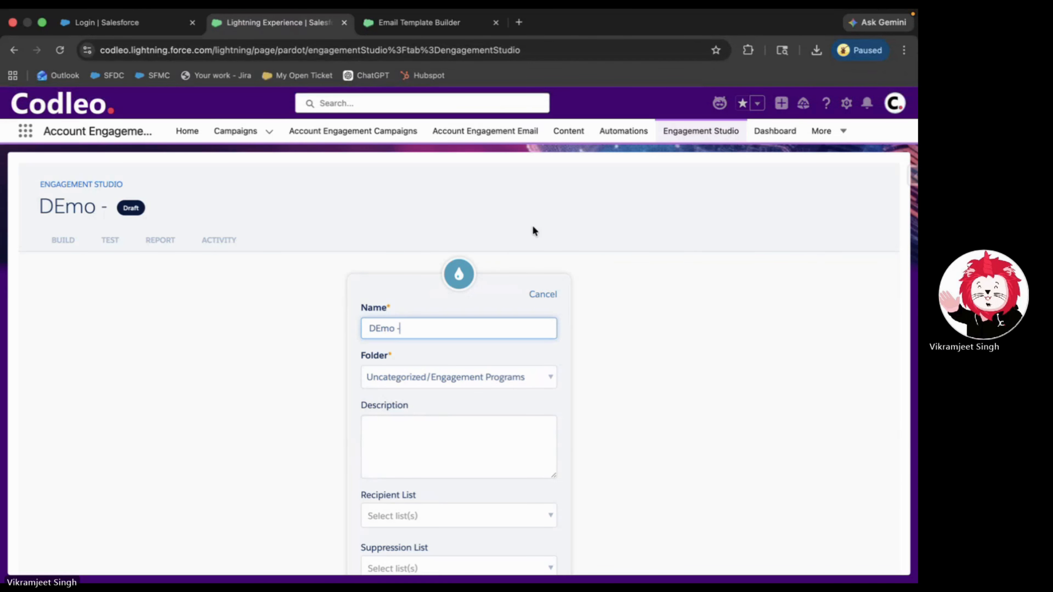
type("7april")
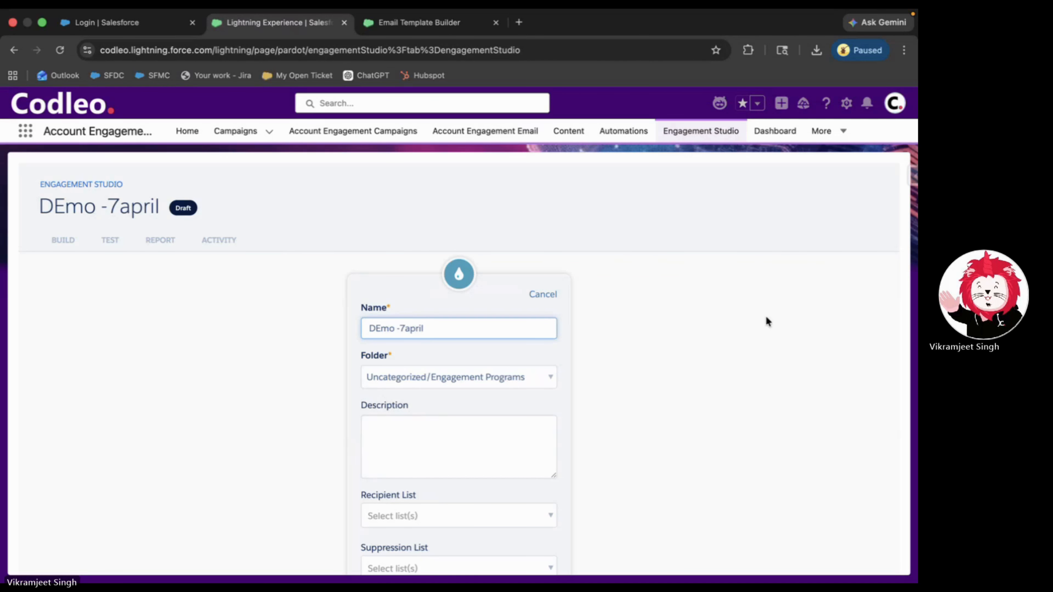
scroll(766, 315, "down", 6)
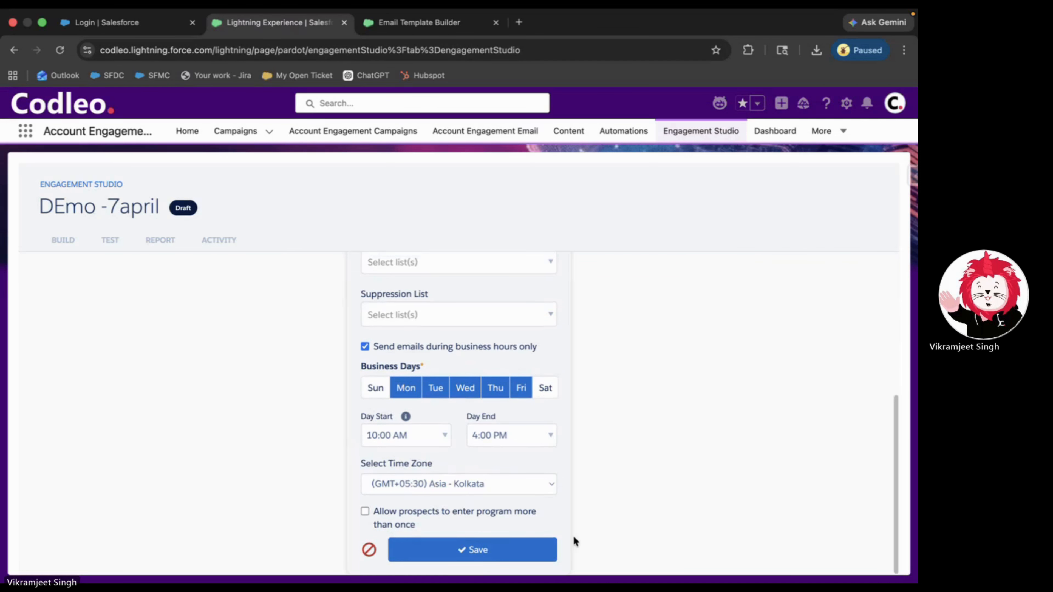
left_click(487, 550)
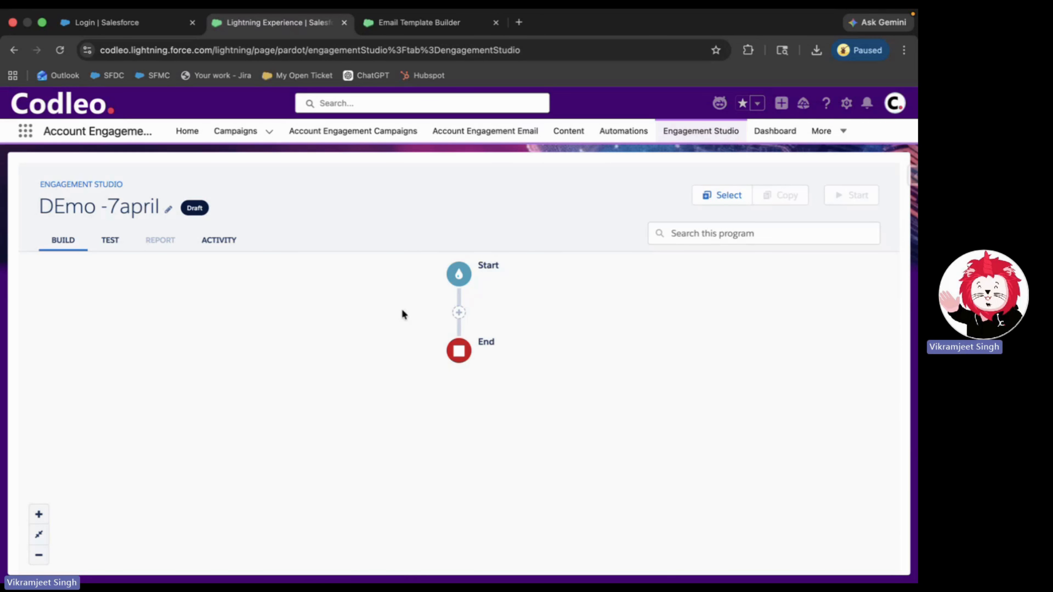
- Insert a Send Email action between Start and End using the 'Encouraging Greater Participation in GDs and Team Activities' template
left_click(463, 312)
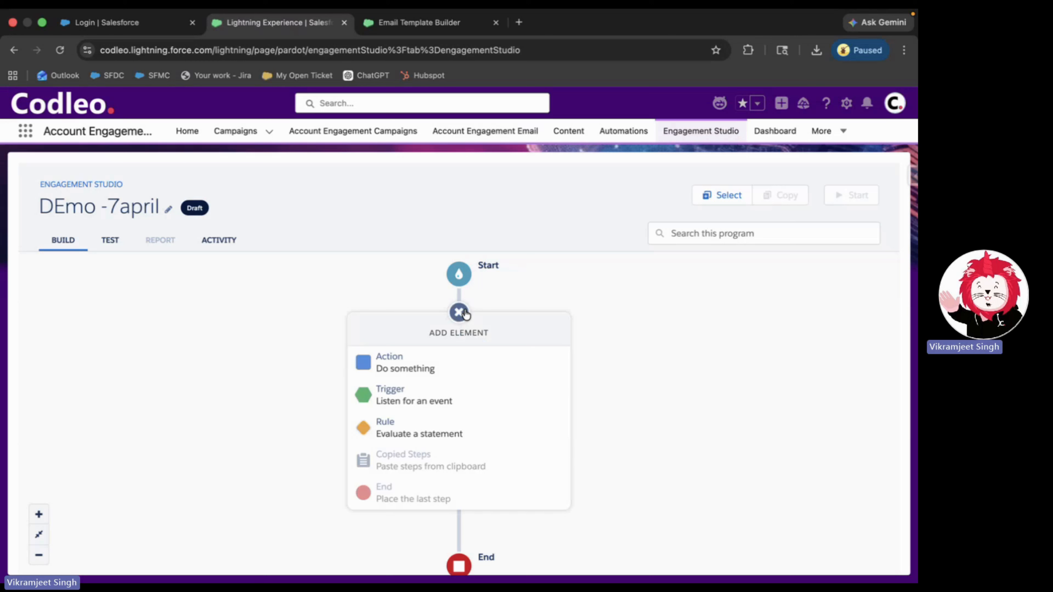
left_click(400, 364)
scroll(416, 450, "down", 2)
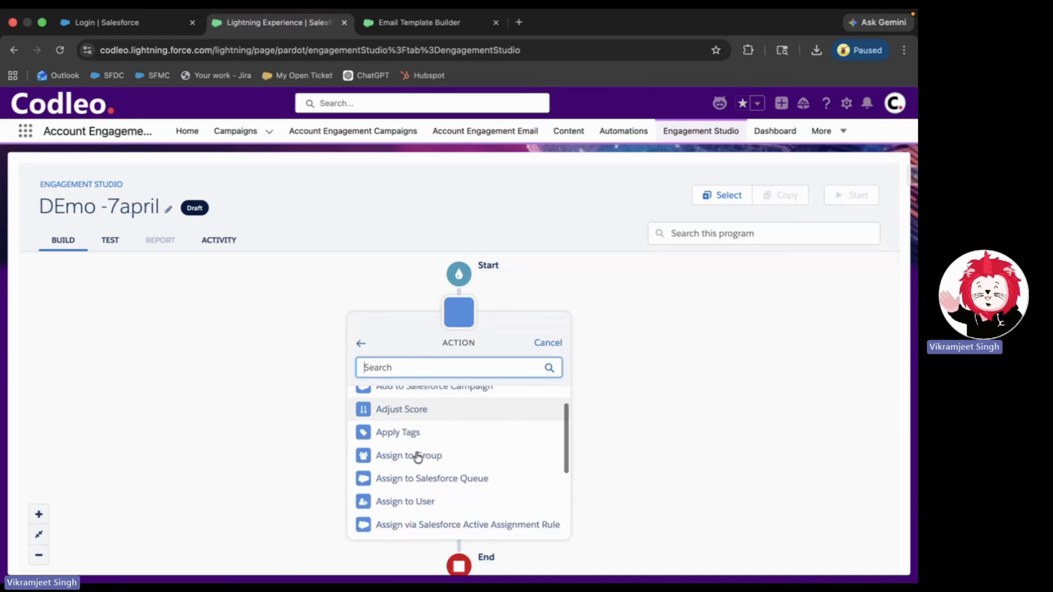
scroll(416, 457, "down", 3)
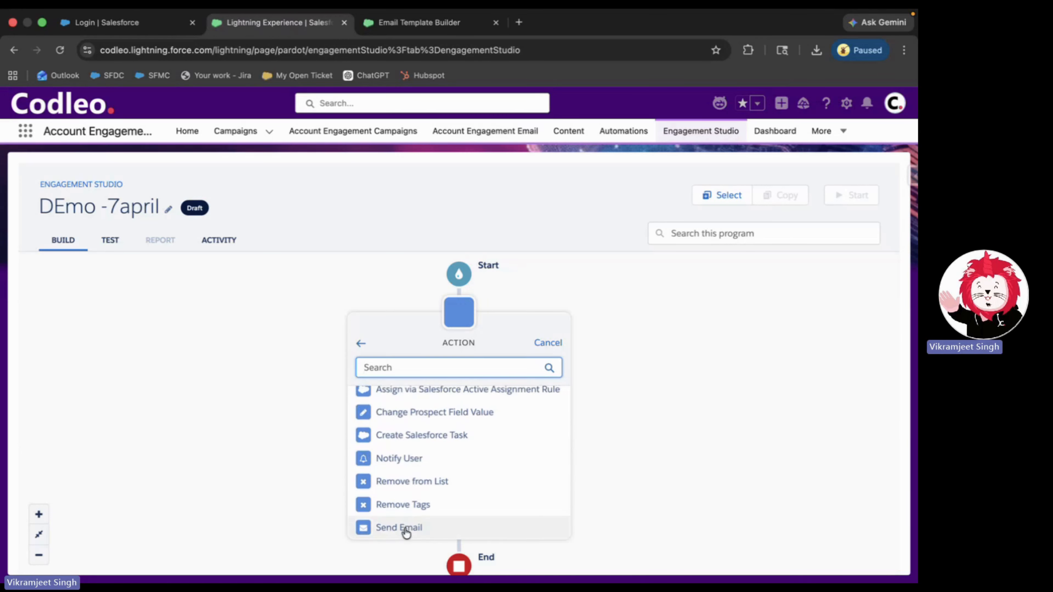
left_click(406, 533)
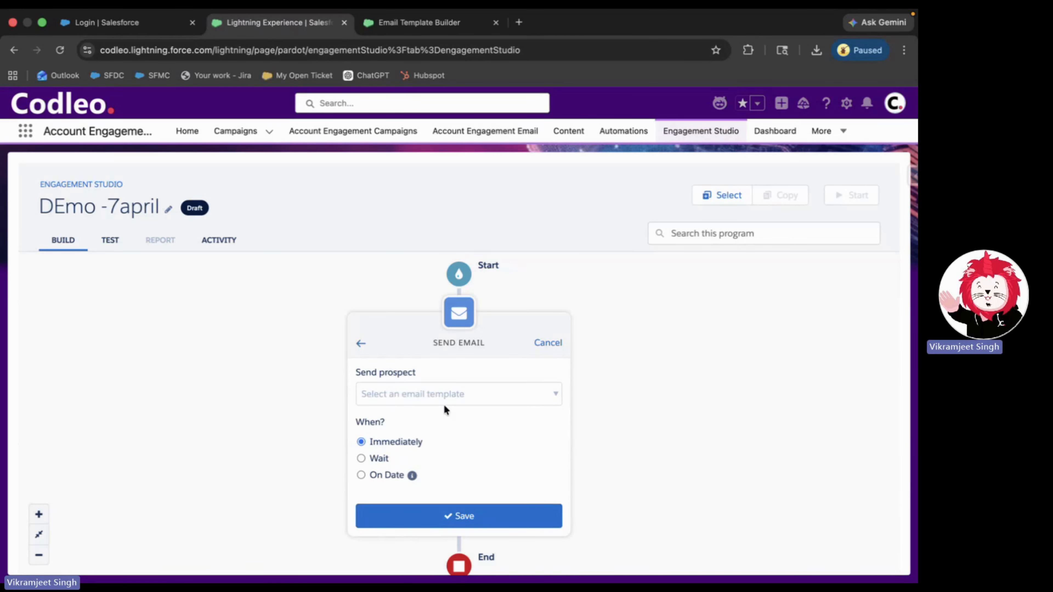
left_click(445, 406)
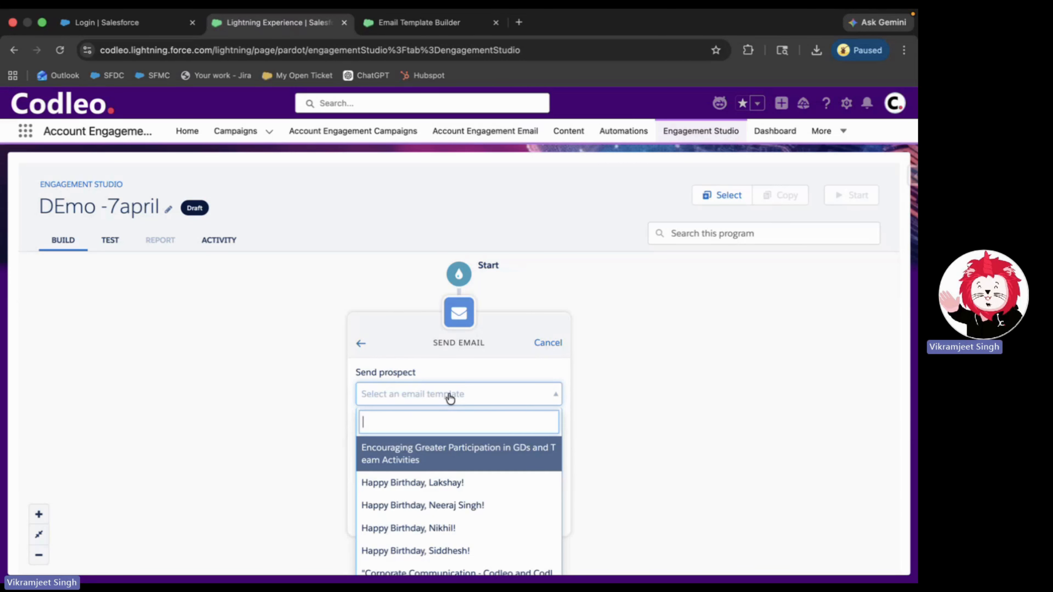
left_click(443, 461)
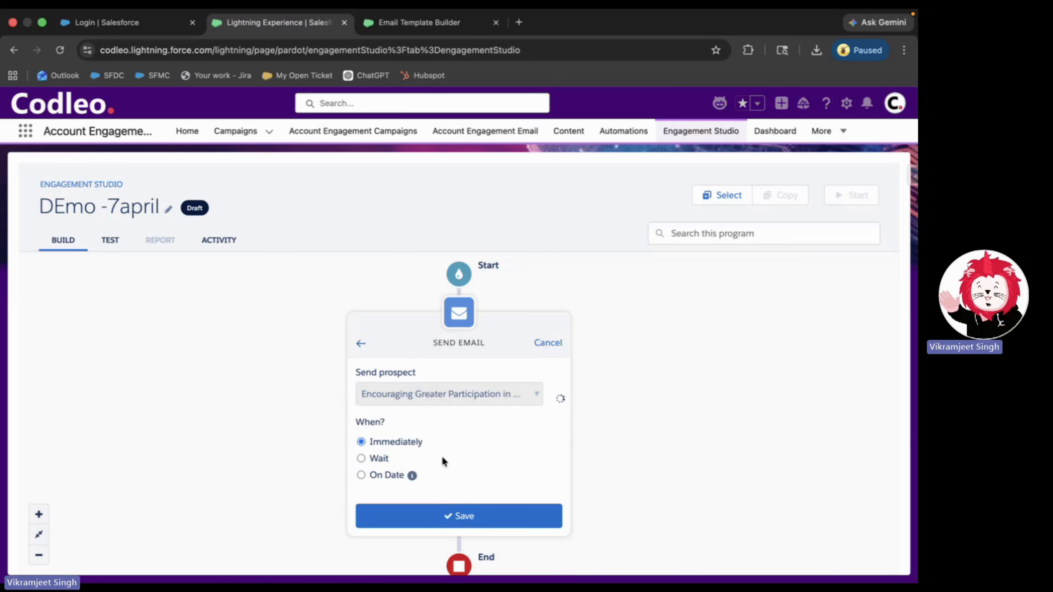
left_click(448, 517)
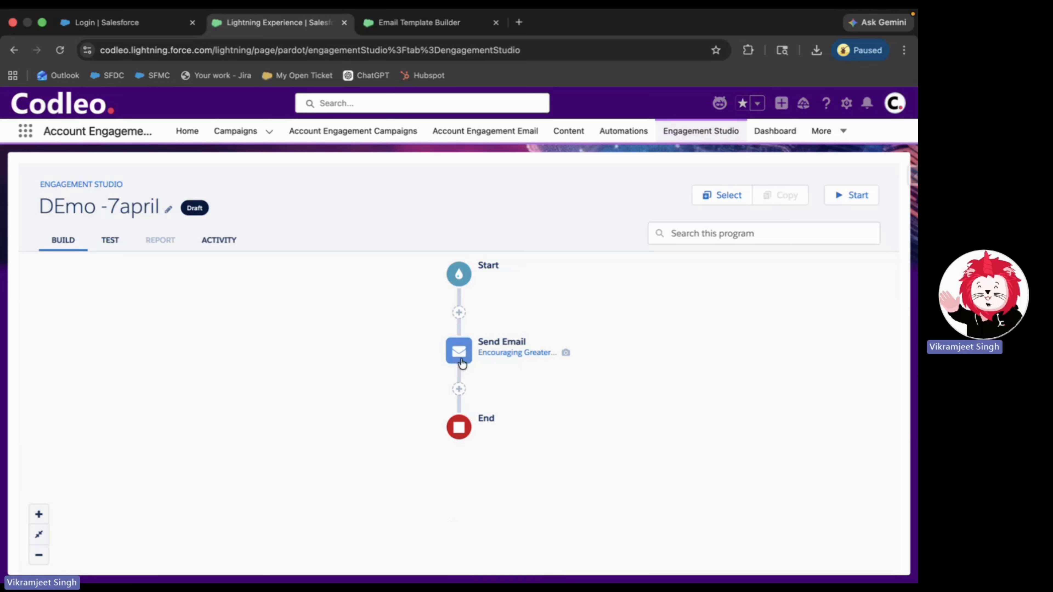
- Add an Email Open trigger below the Send Email step, creating Yes and No branches
left_click(458, 390)
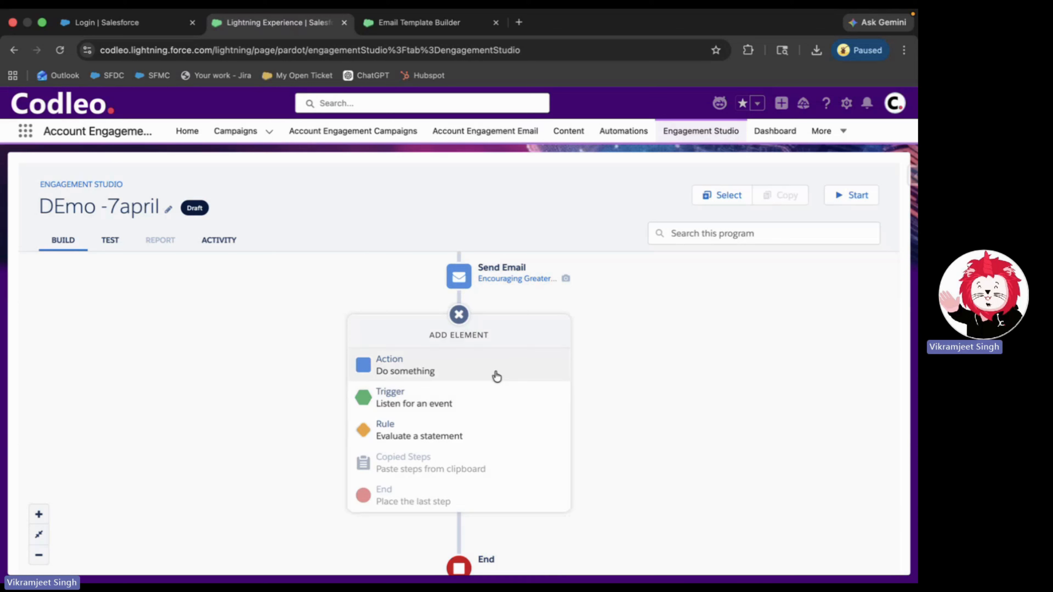
left_click(493, 400)
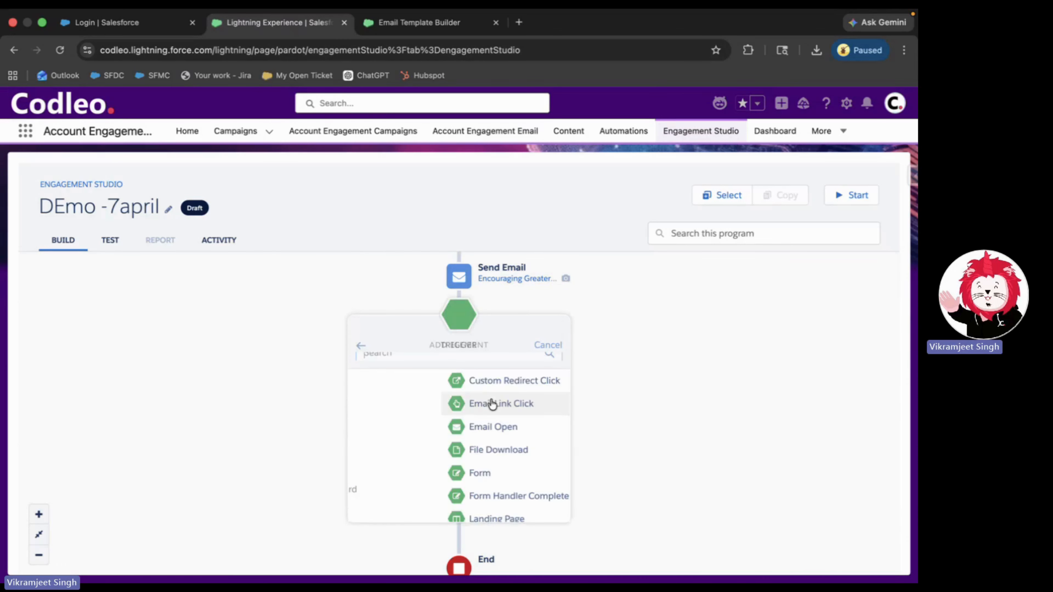
scroll(485, 444, "down", 1)
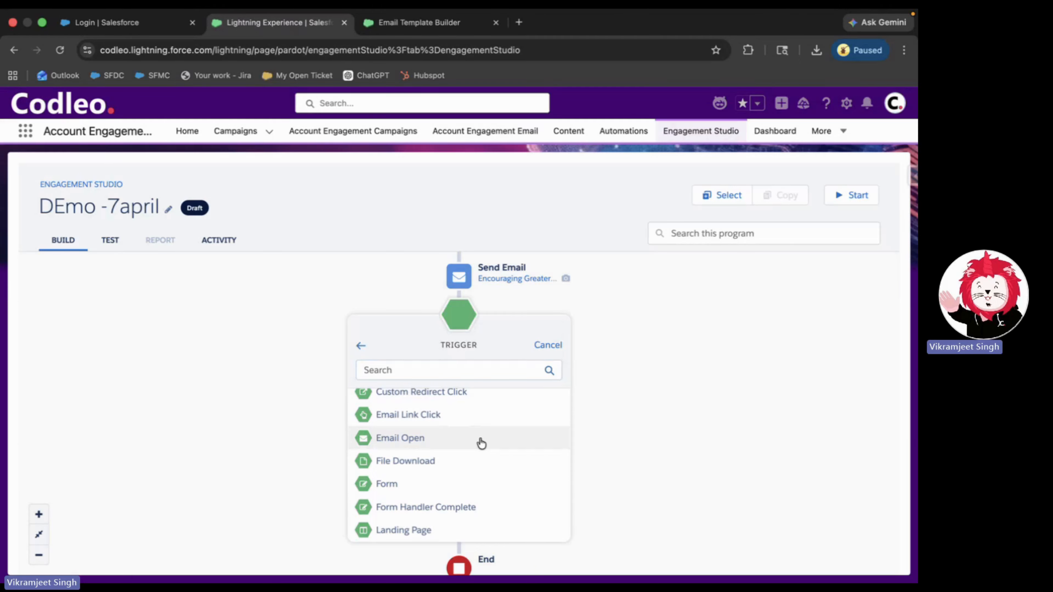
left_click(481, 442)
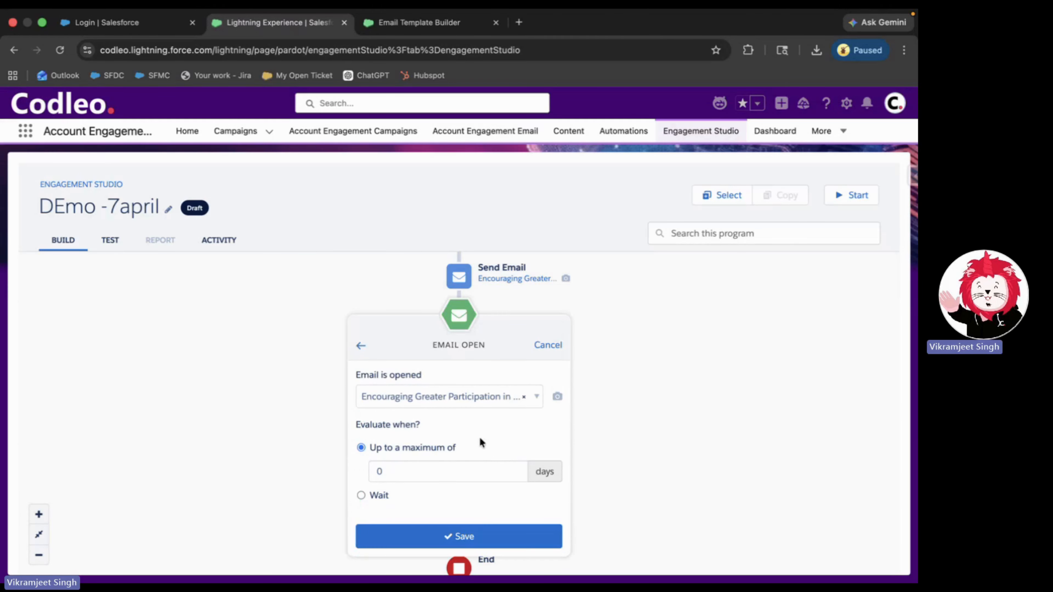
left_click(472, 539)
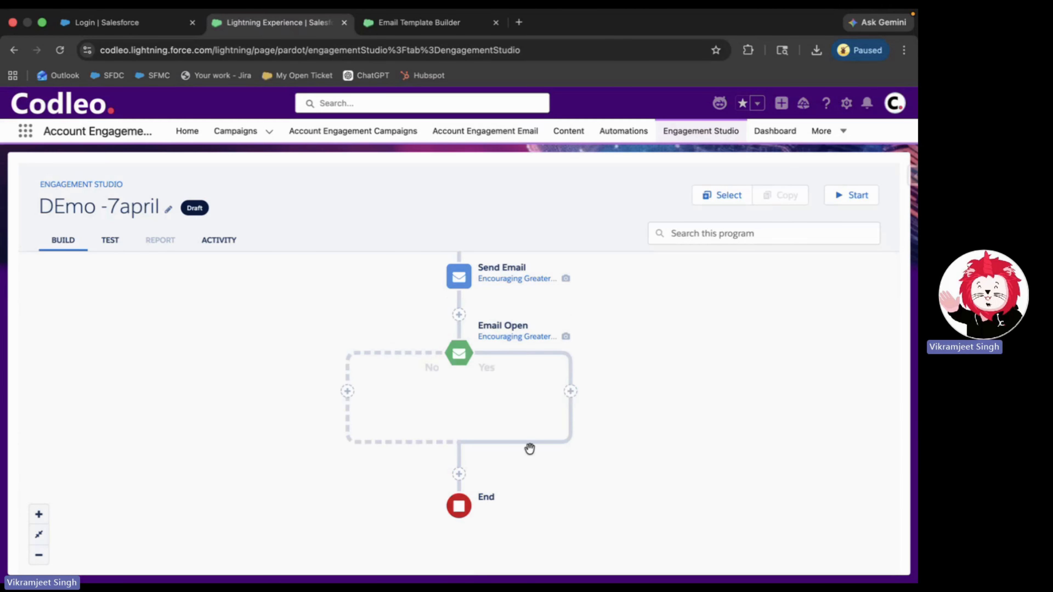
left_click(572, 393)
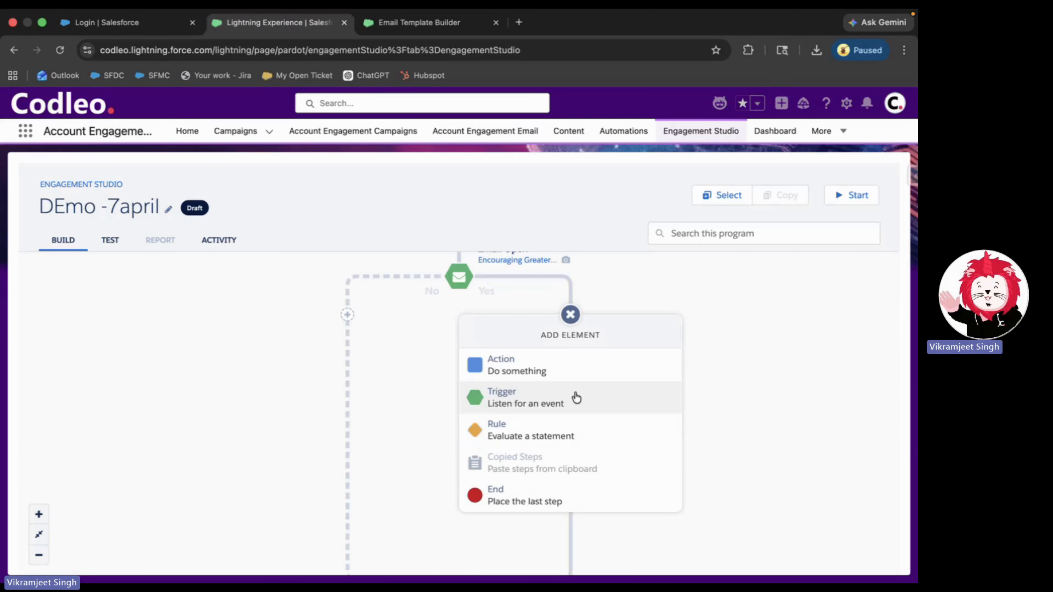
- Put an Adjust Score action of +10 on the Email Open trigger's Yes branch
left_click(569, 373)
scroll(553, 475, "down", 1)
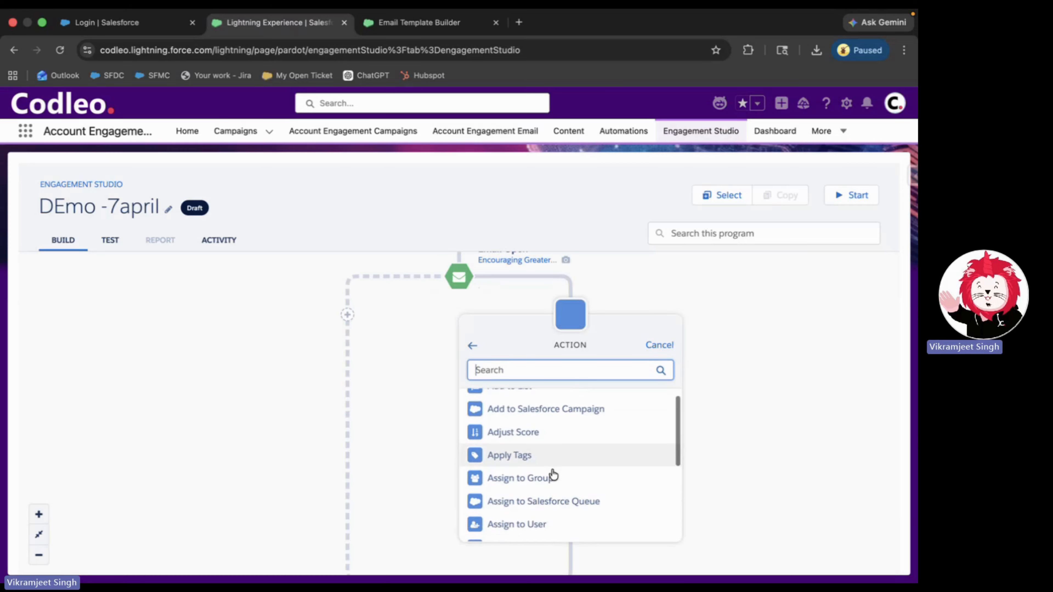
left_click(534, 439)
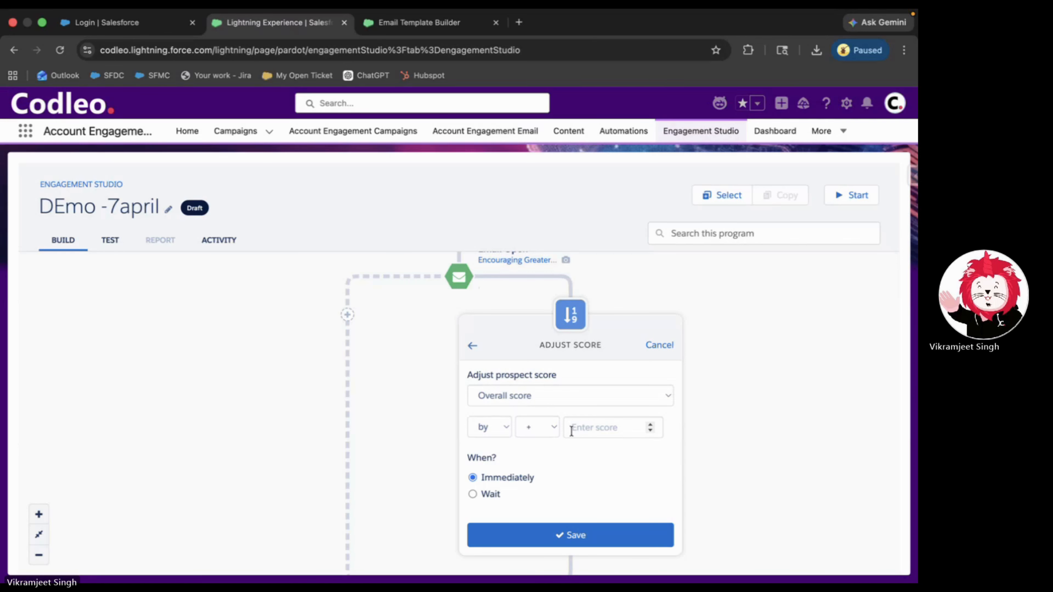
left_click(587, 431)
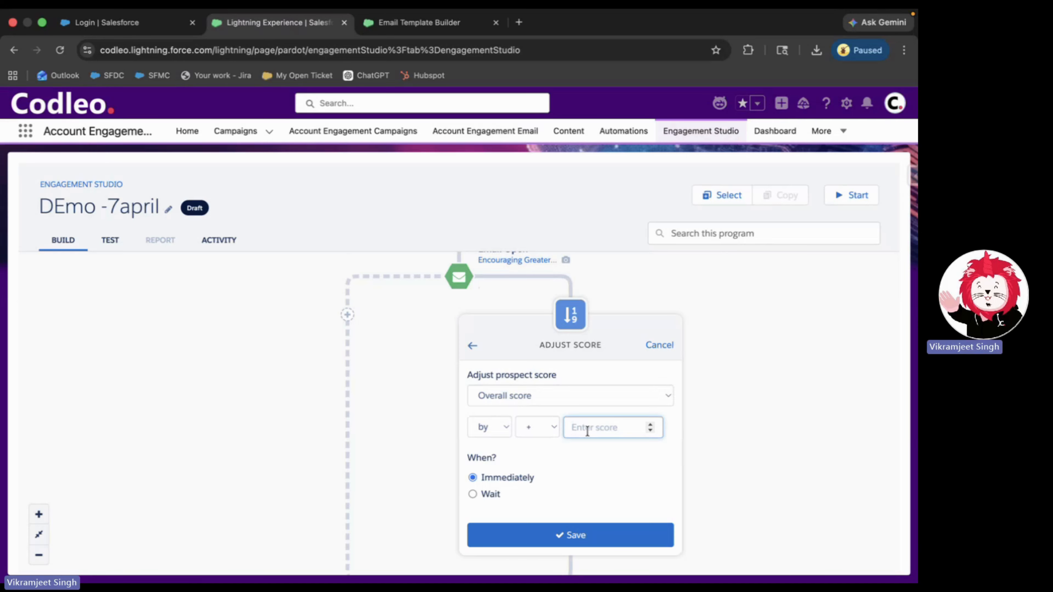
type("10")
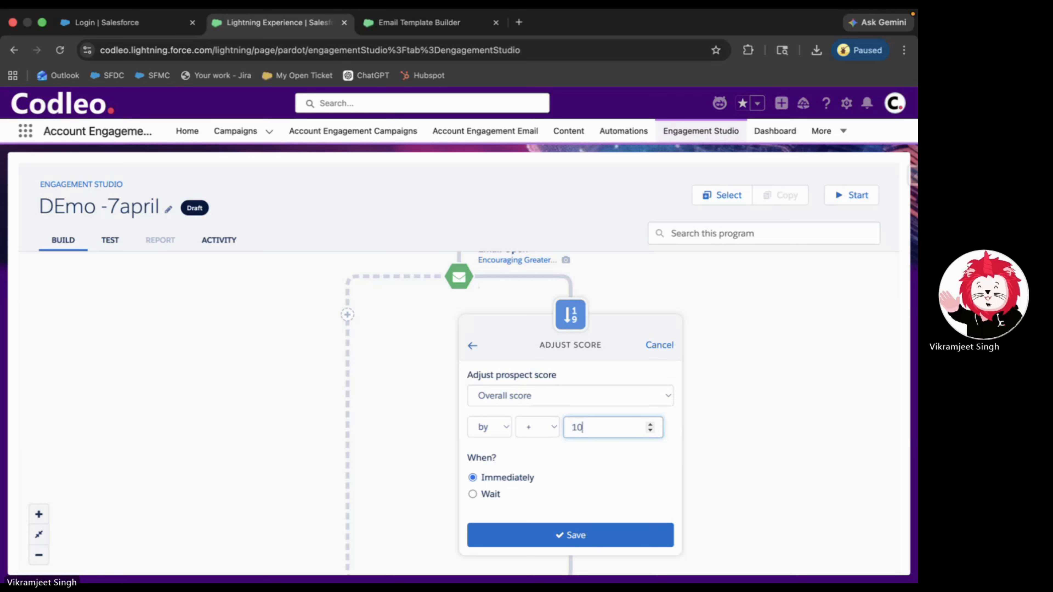
left_click(593, 545)
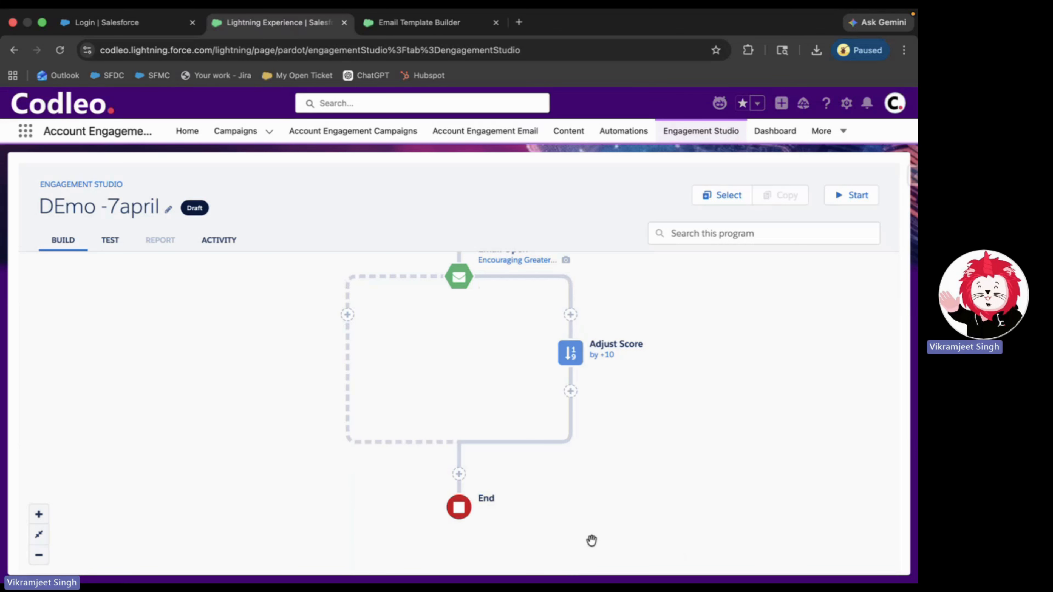
- Add a Send Email action on the No branch resending the 'Encouraging Greater Participation' template
left_click(348, 316)
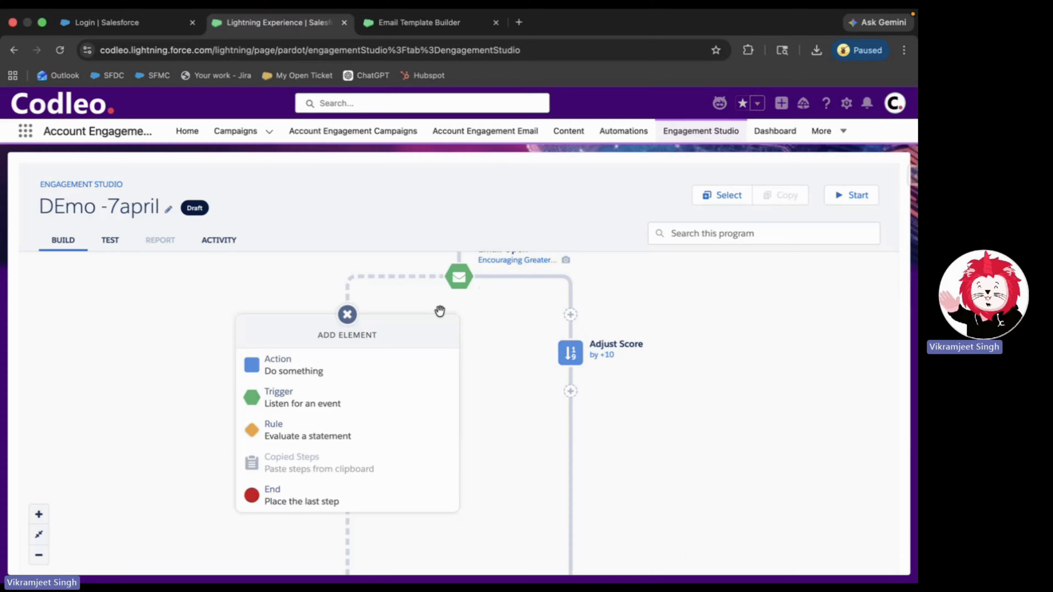
scroll(440, 309, "up", 2)
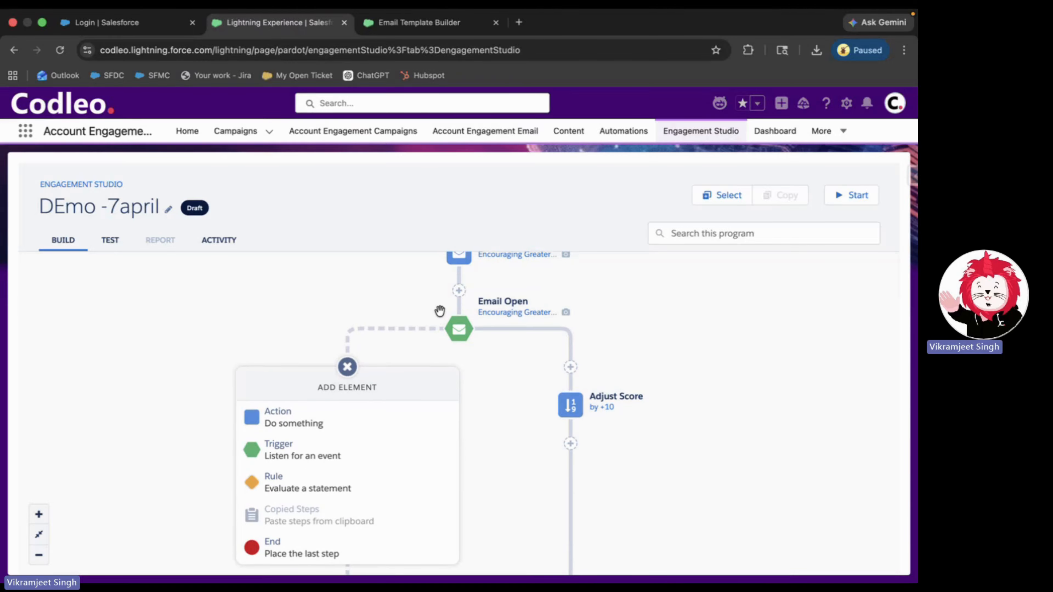
left_click(292, 420)
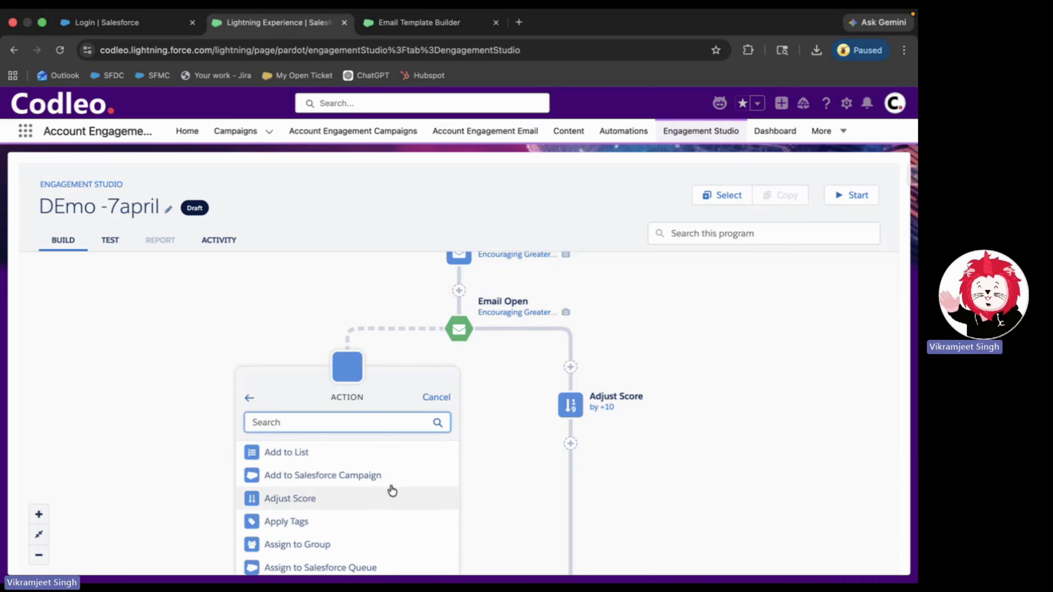
scroll(463, 458, "down", 2)
scroll(349, 471, "down", 5)
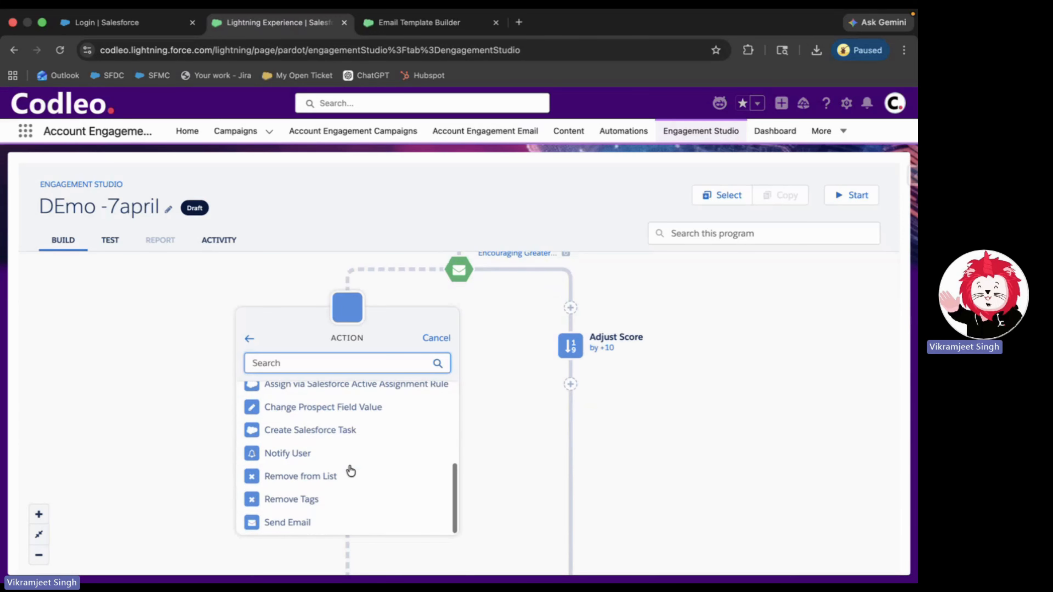
left_click(294, 525)
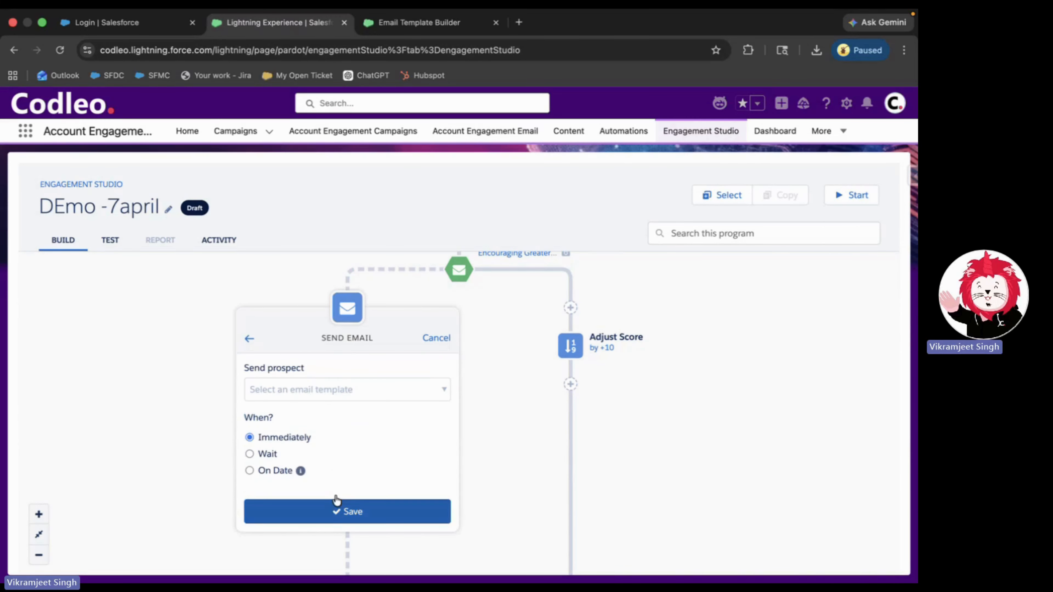
left_click(360, 392)
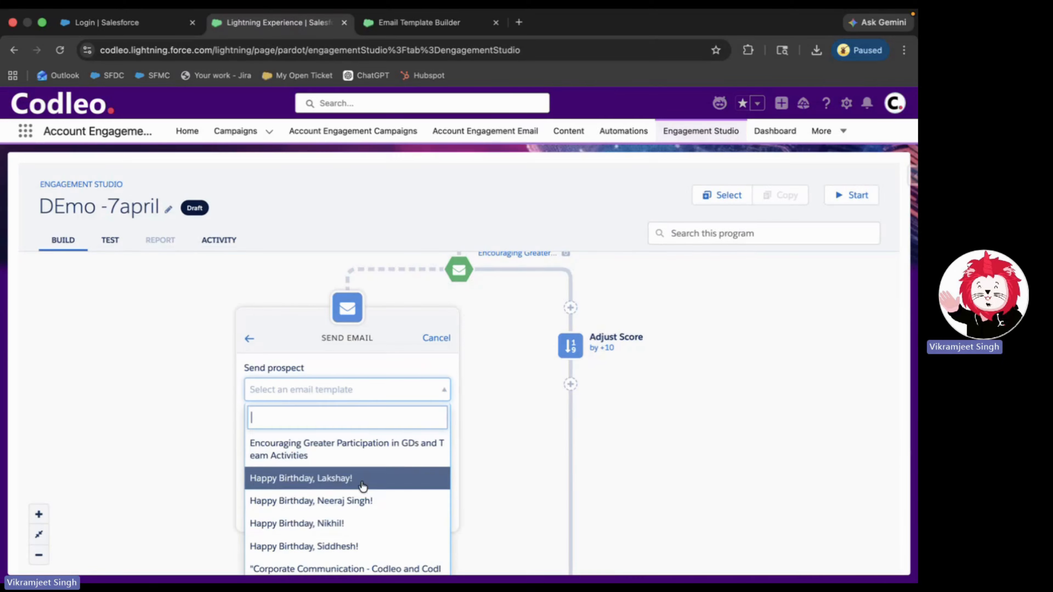
left_click(368, 452)
left_click(372, 513)
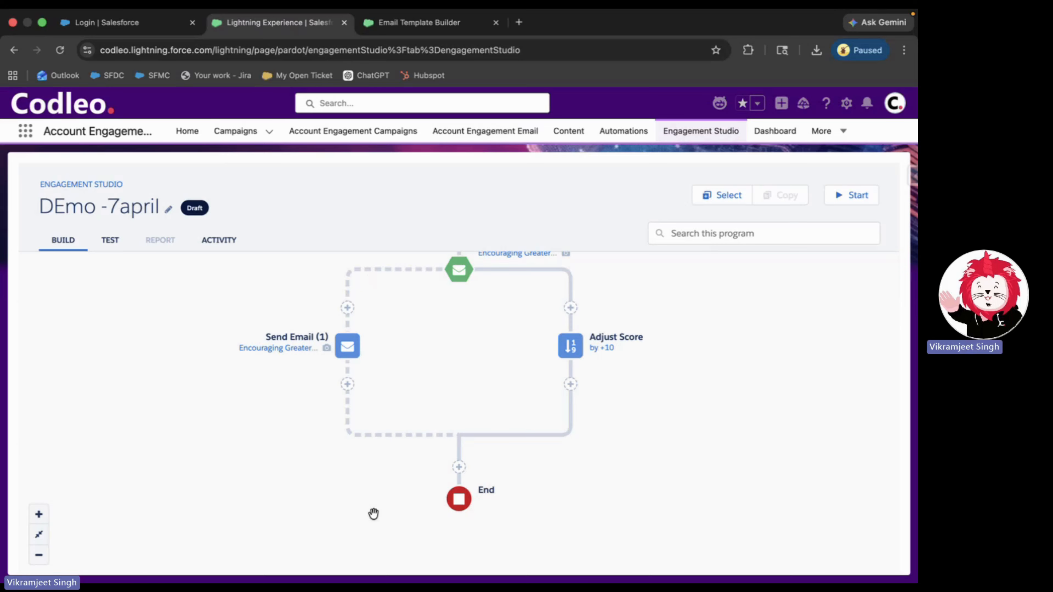
scroll(456, 402, "up", 1)
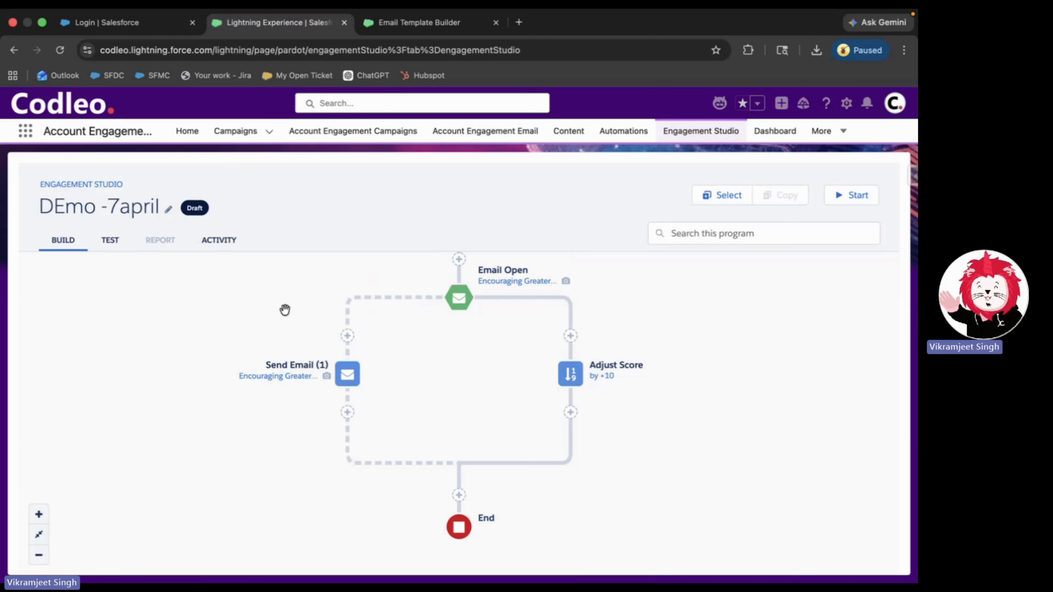
scroll(285, 310, "up", 3)
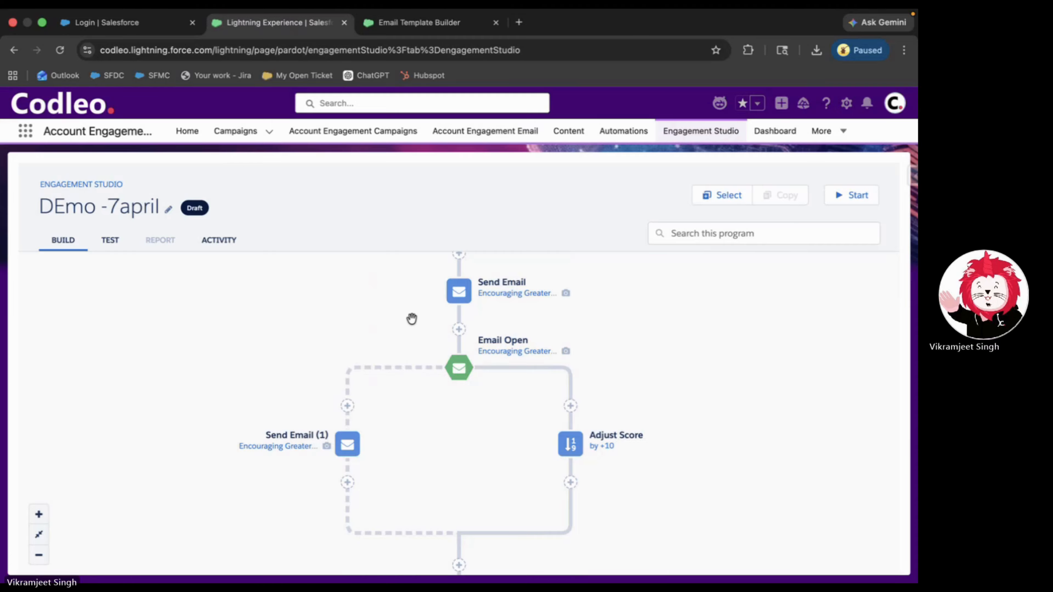
scroll(412, 318, "up", 1)
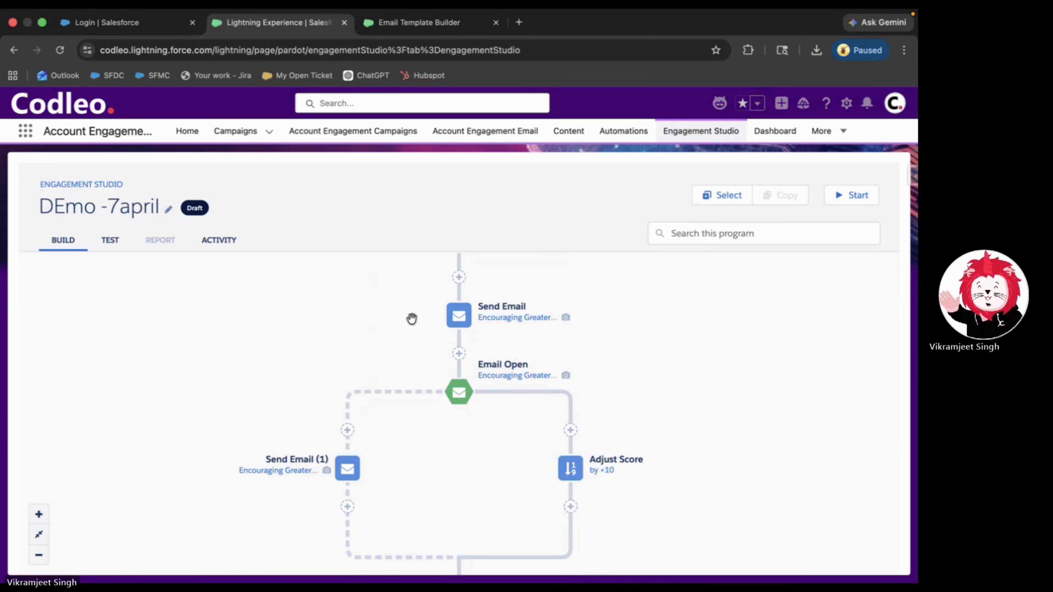
scroll(411, 319, "up", 1)
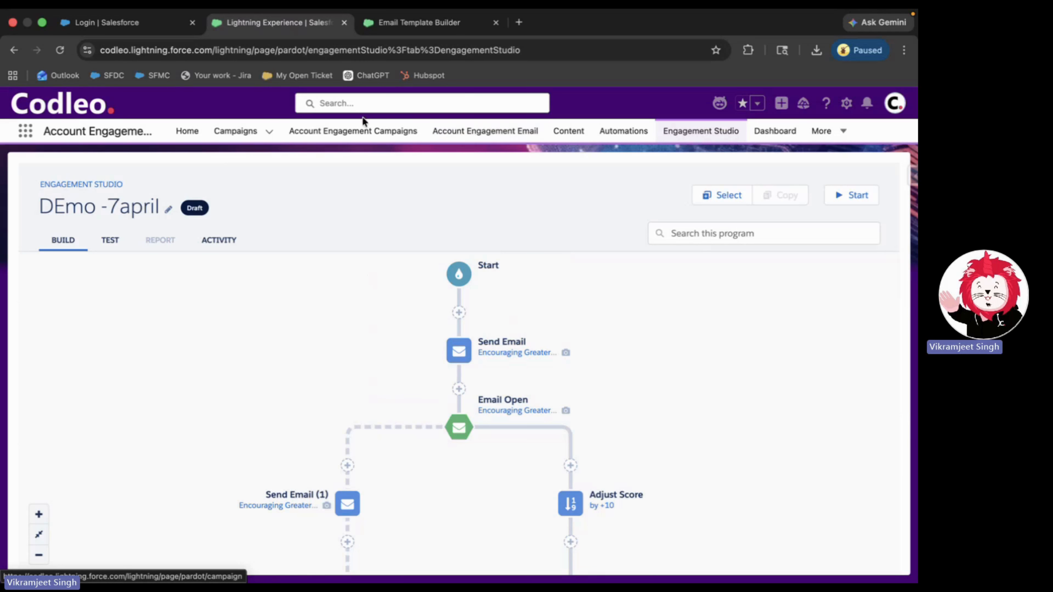
- Go to Prospects via More and open Segmentation Lists under the Segmentation menu
left_click(819, 131)
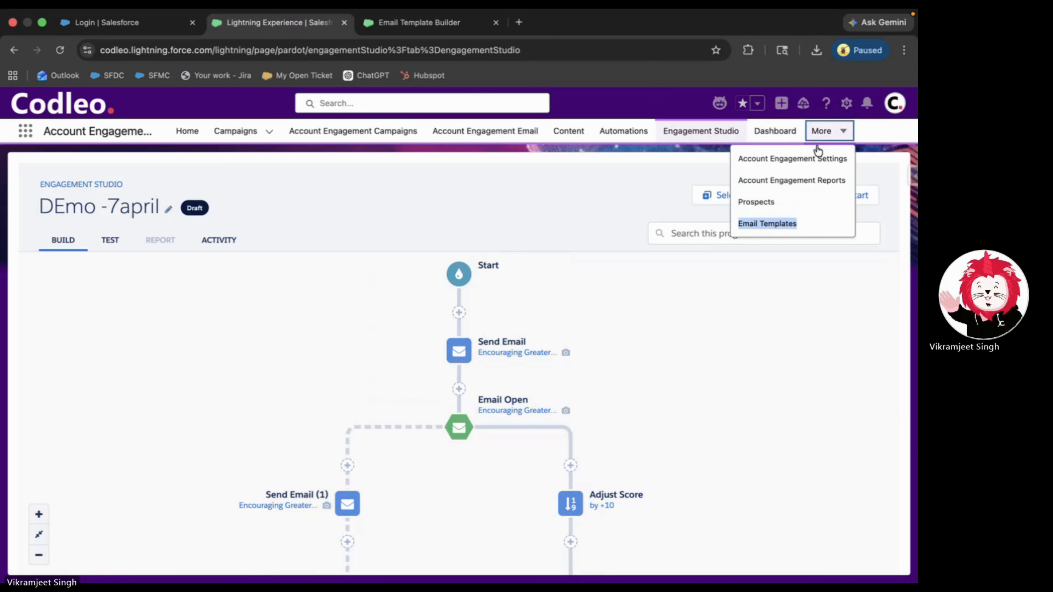
left_click(757, 203)
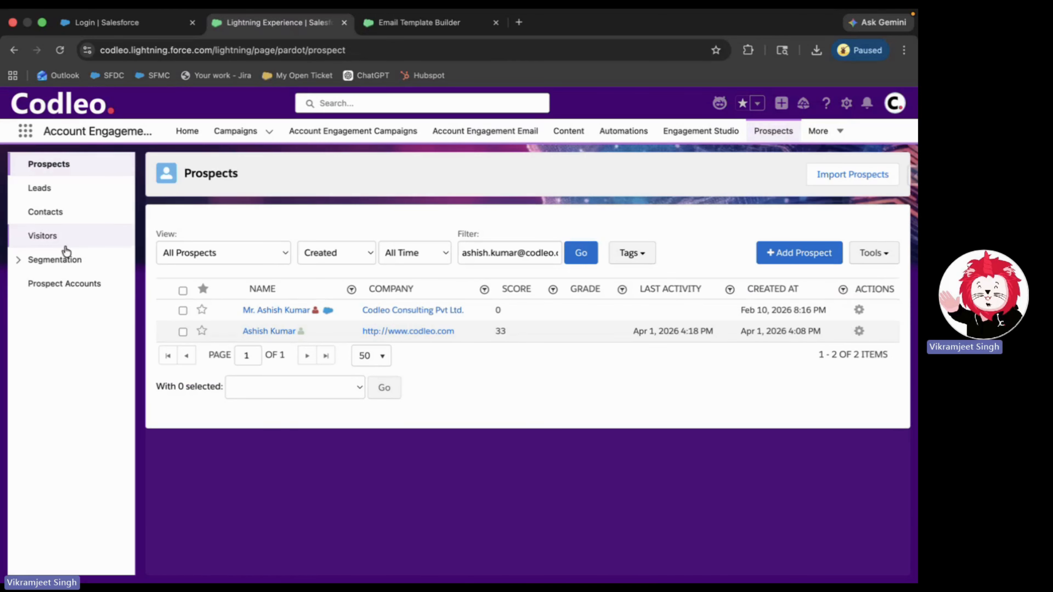
left_click(66, 260)
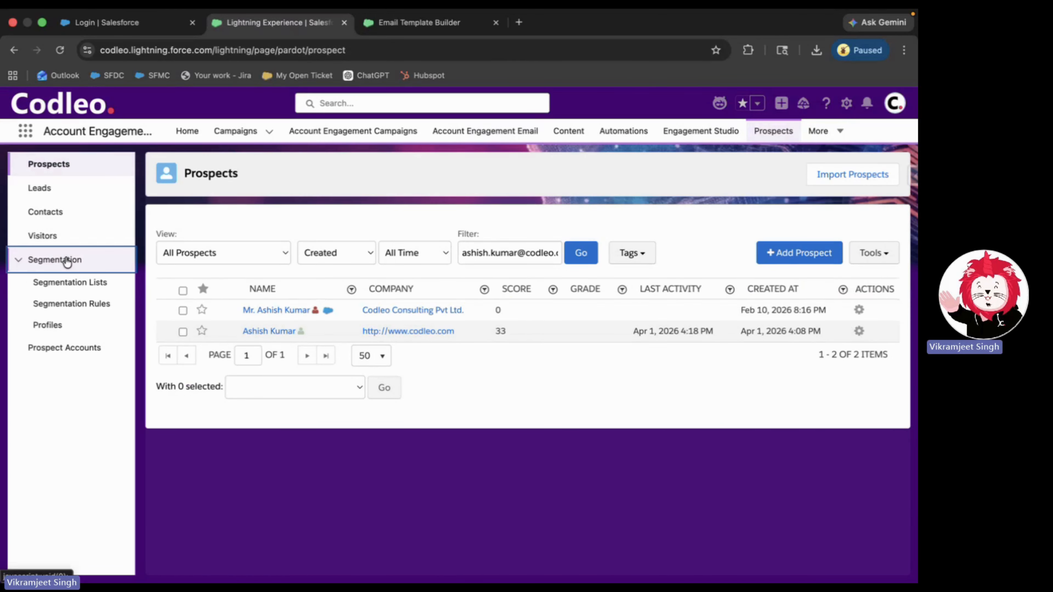
left_click(75, 285)
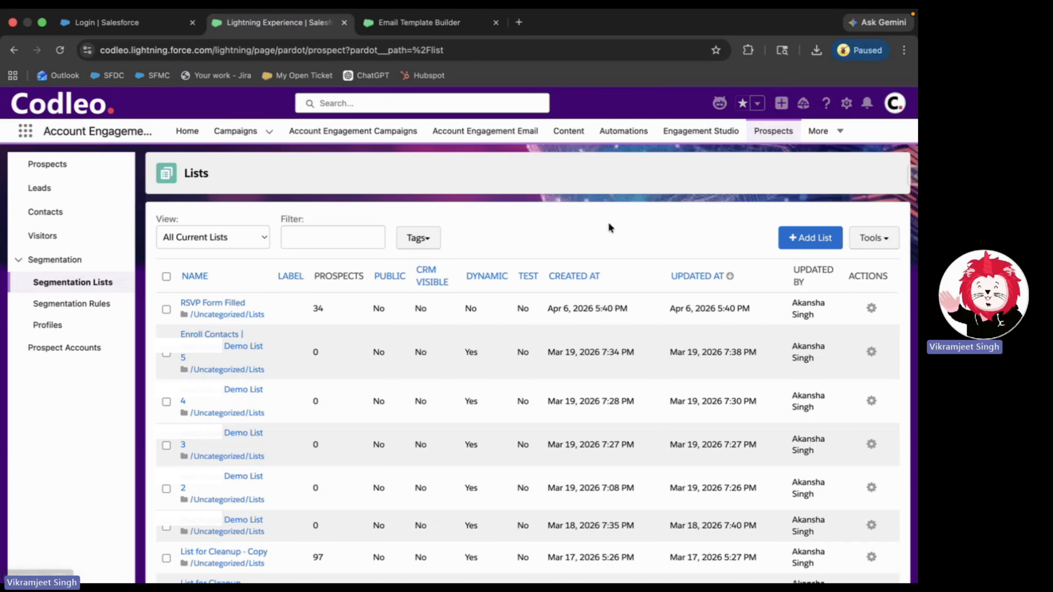
- Add a list named 'Demo 7 april', mark it as a Dynamic List, and proceed to Set Rules
left_click(785, 245)
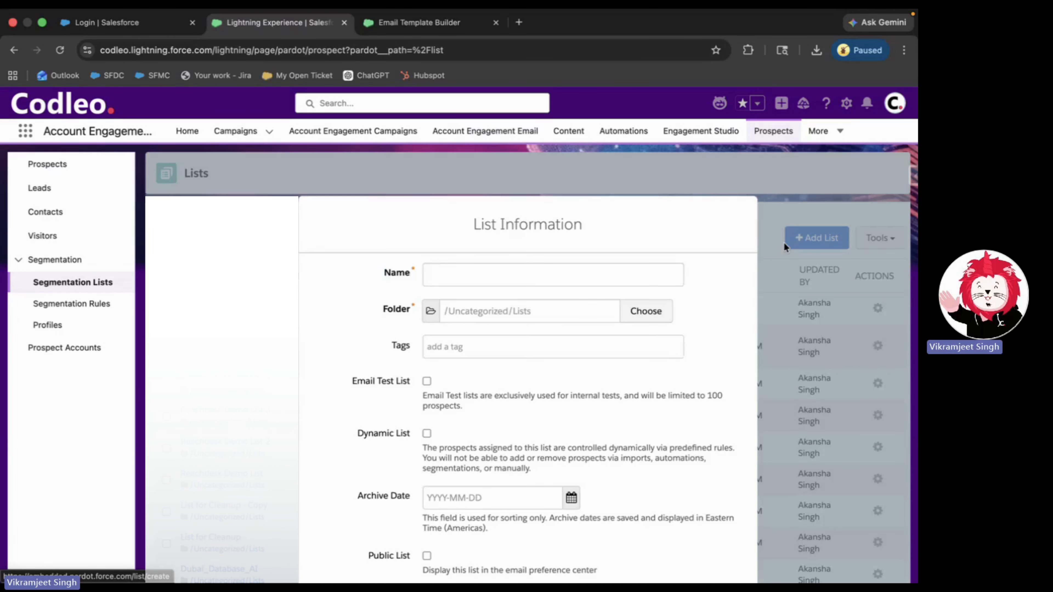
left_click(522, 281)
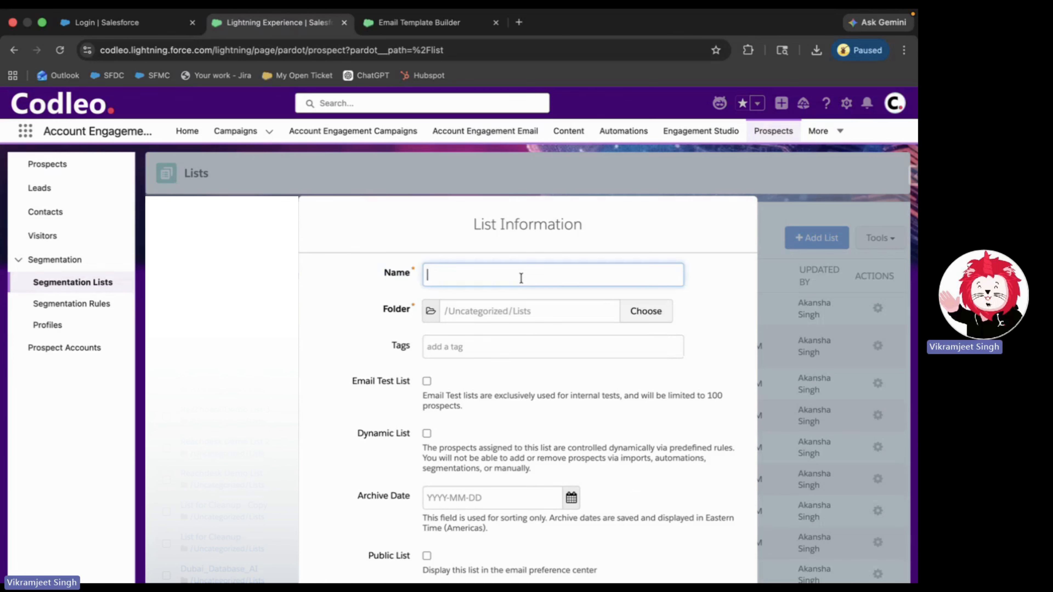
type("Demo 7 april")
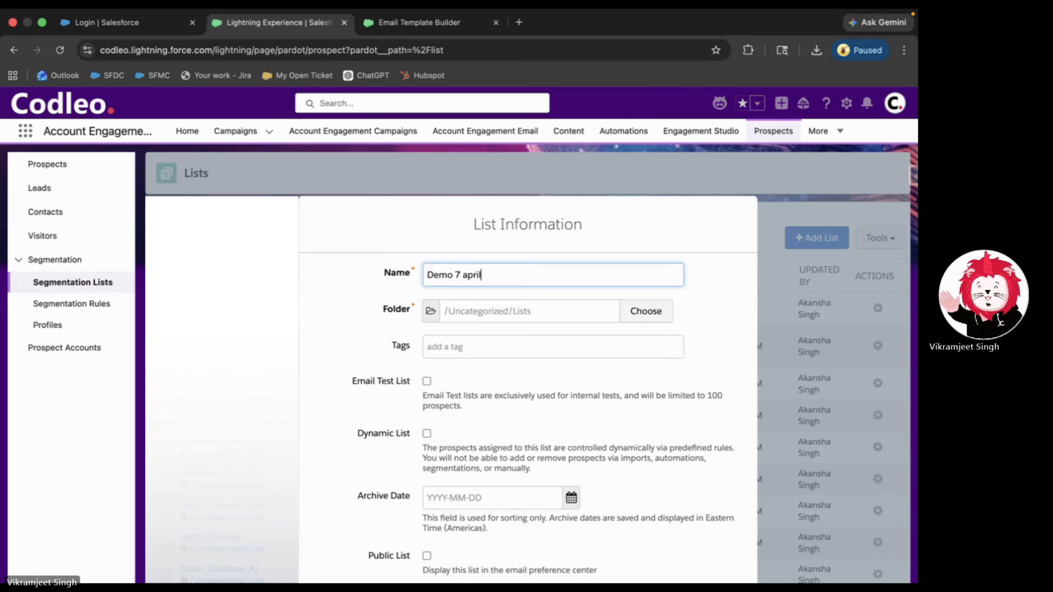
left_click(428, 434)
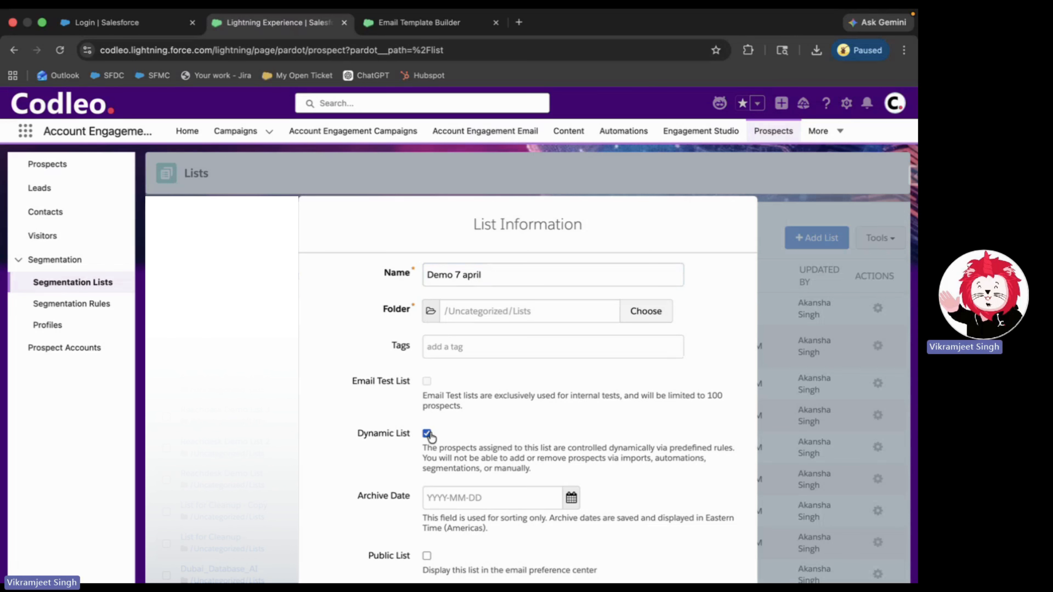
scroll(443, 411, "down", 5)
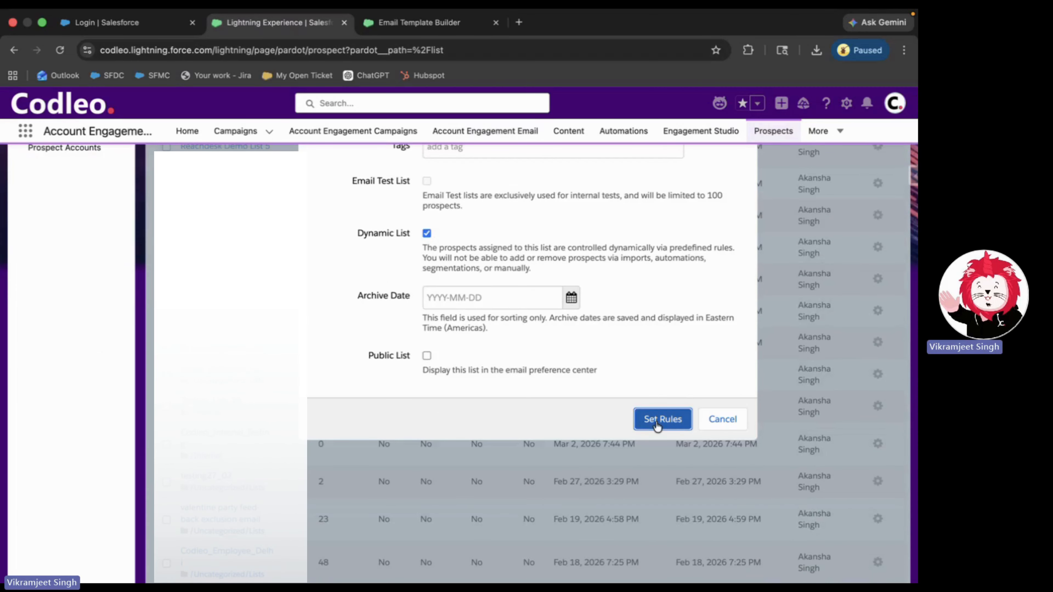
left_click(658, 422)
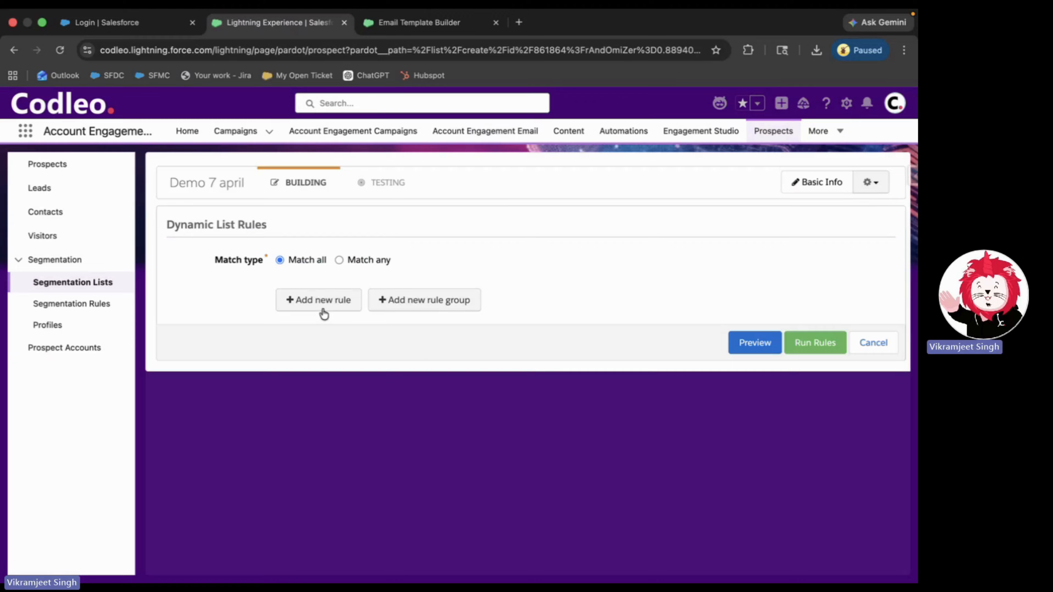
- Draft a Prospect default field rule 'Job Title contains Ceo; CFO', then cancel it
left_click(324, 307)
left_click(330, 296)
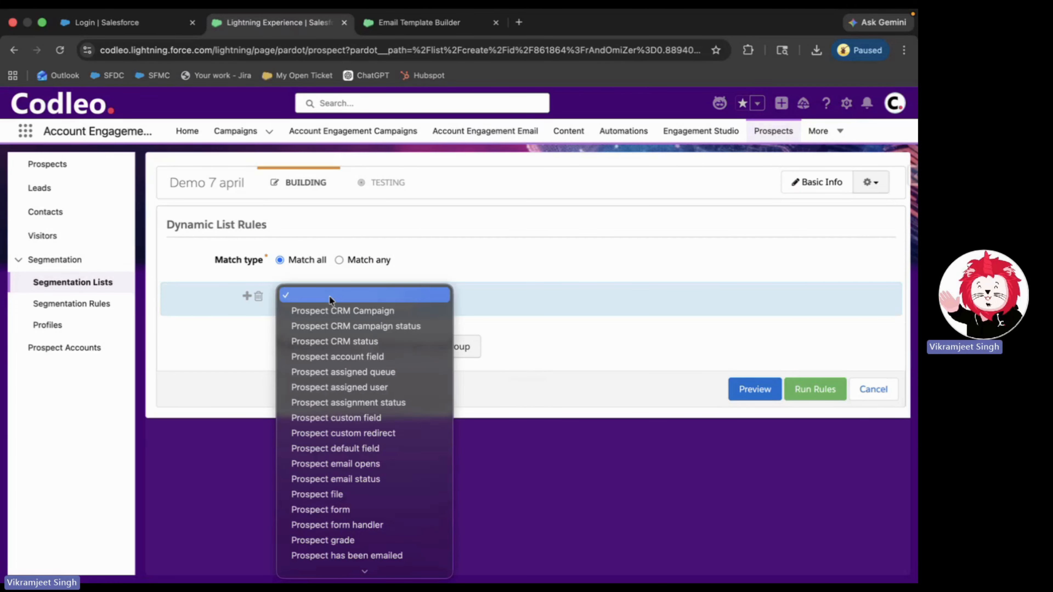
left_click(383, 450)
left_click(498, 299)
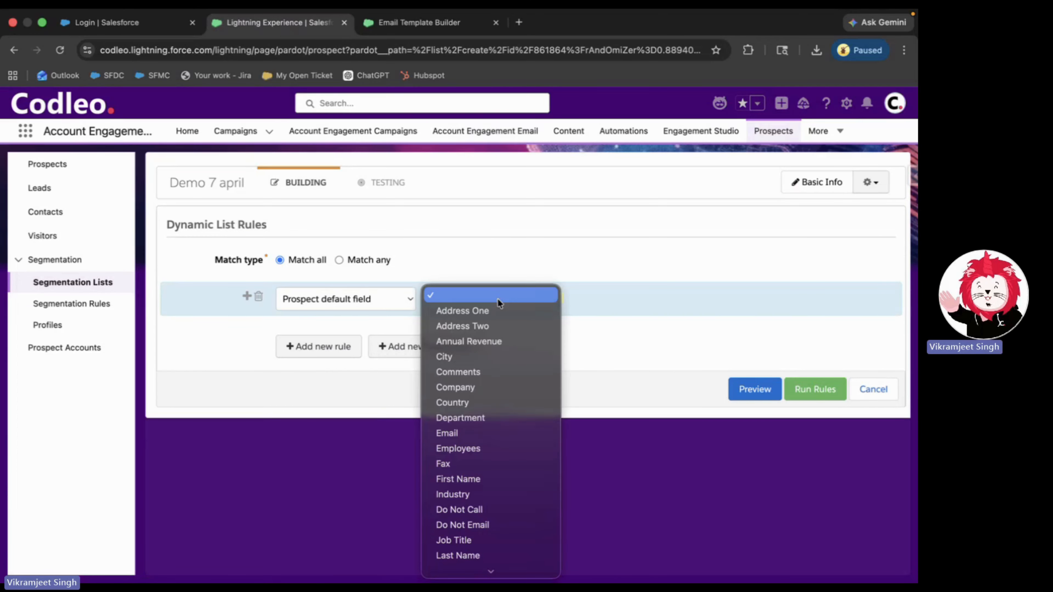
left_click(477, 543)
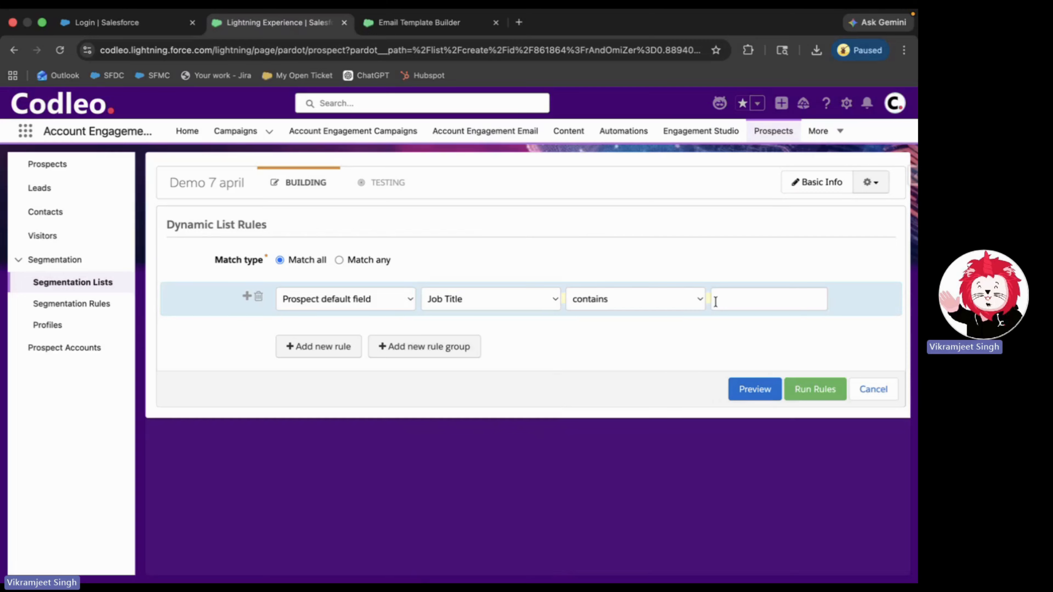
left_click(715, 301)
type("Ce")
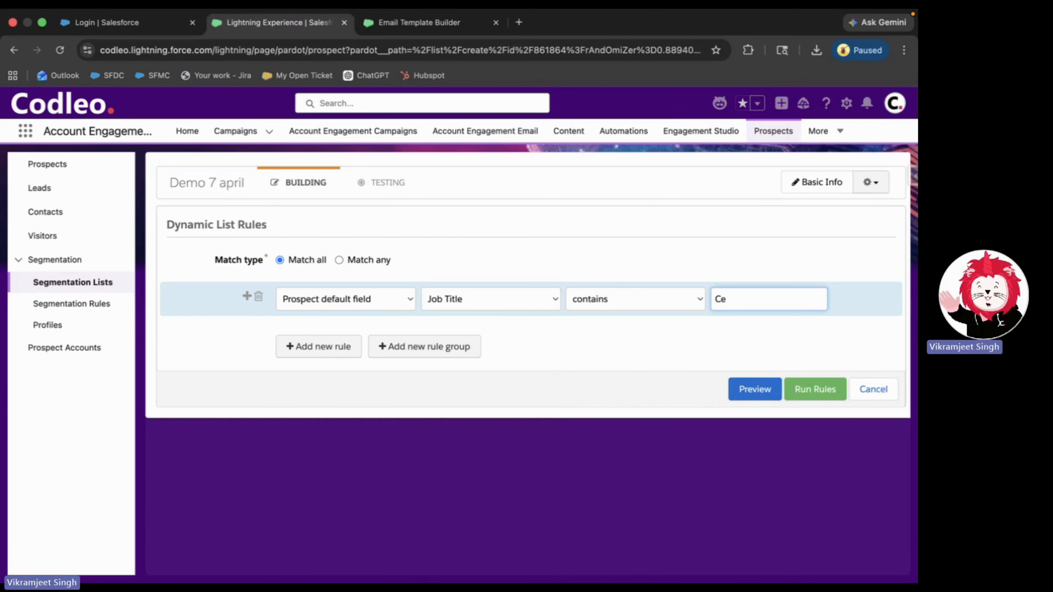
type("o; CFO")
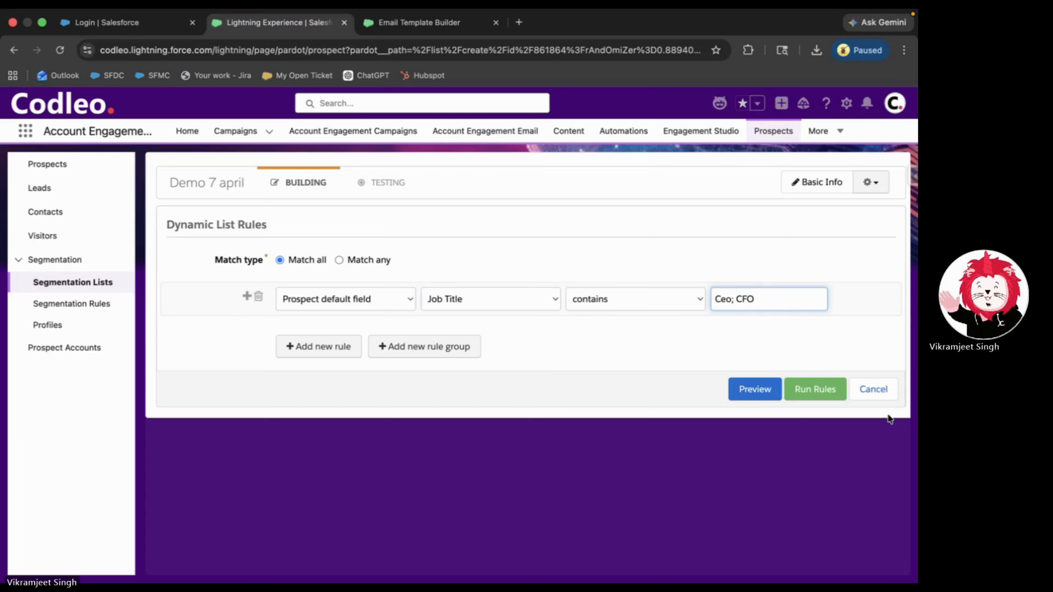
left_click(884, 391)
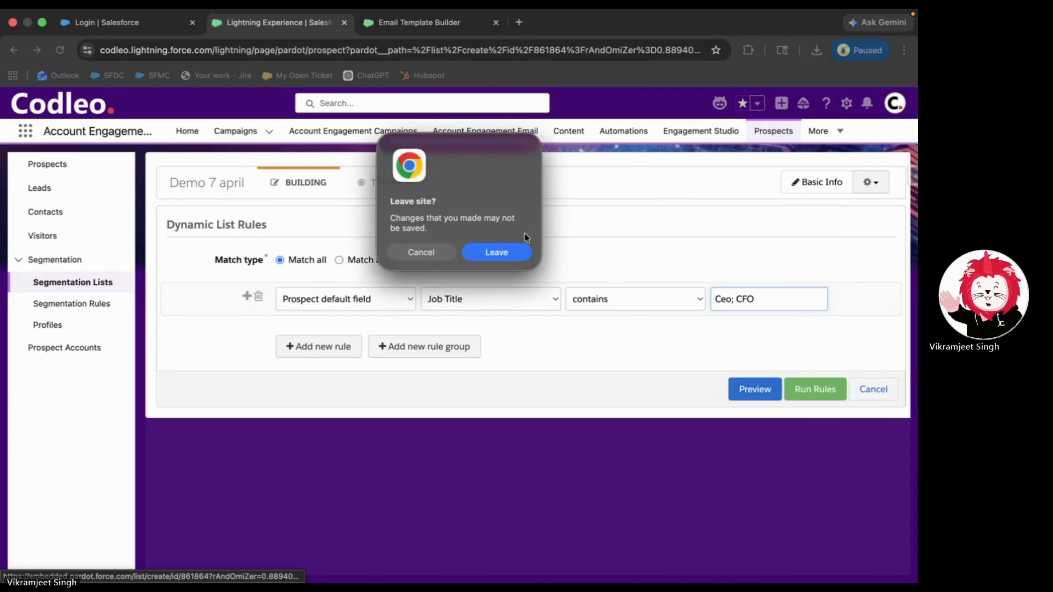
- Confirm leaving the unsaved rules page and go to the Content Forms page
left_click(500, 253)
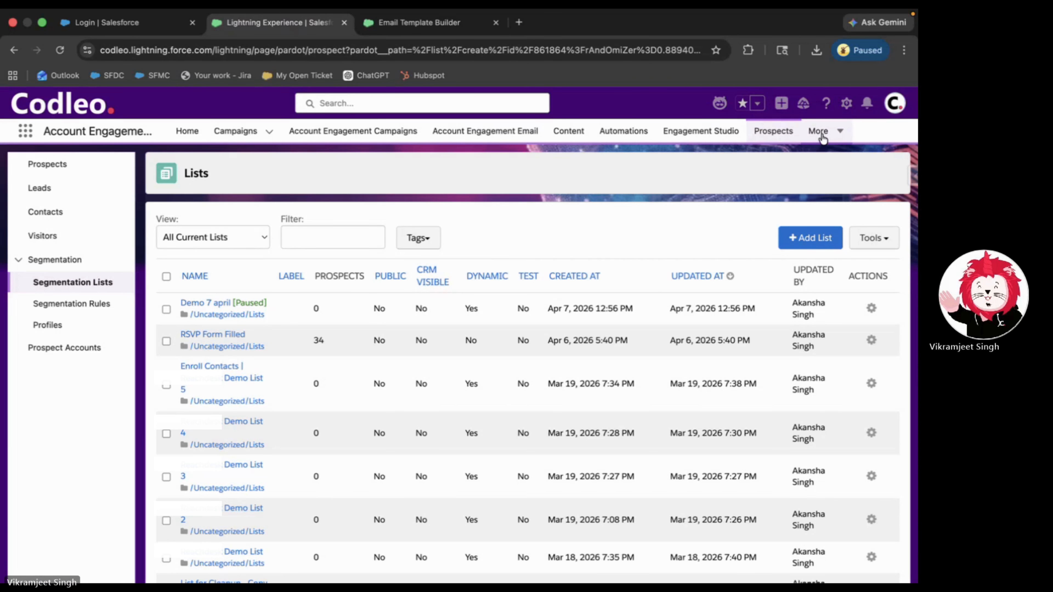
left_click(568, 140)
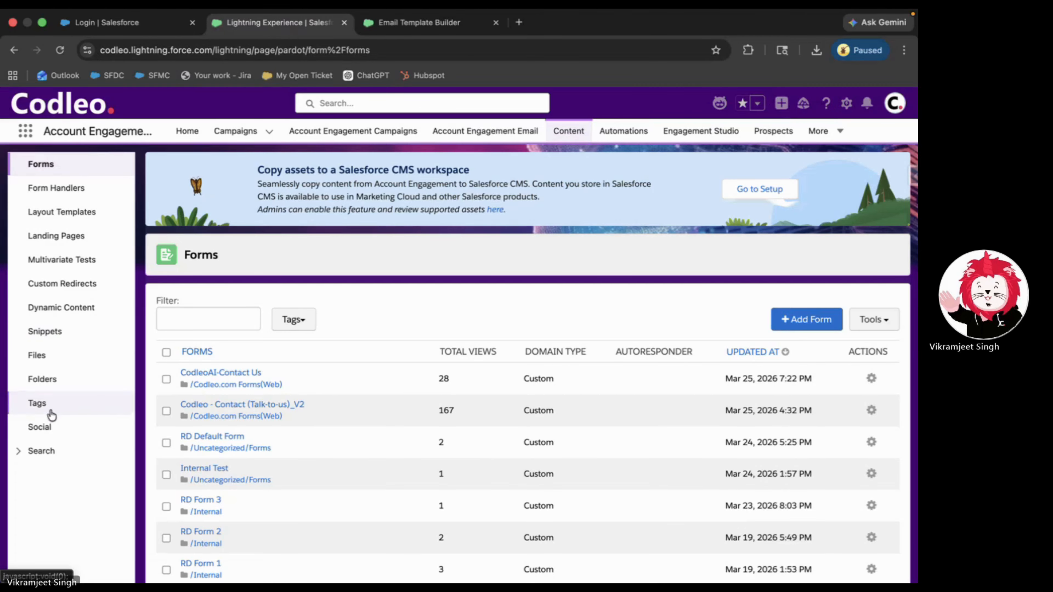
- Look through the Social page's sent LinkedIn posts, then expand Search in the Content sidebar
left_click(53, 427)
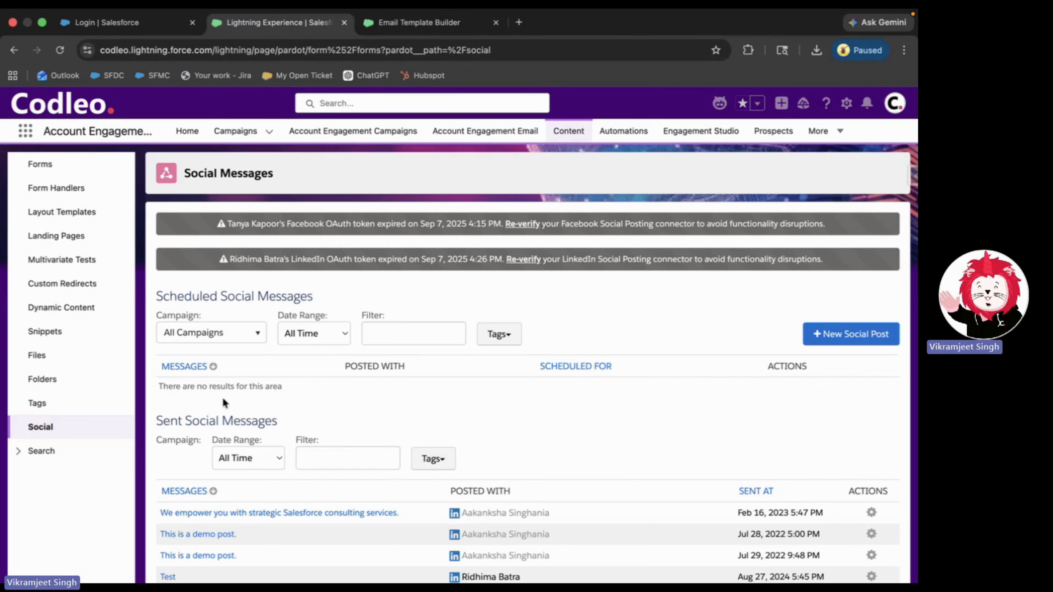
scroll(222, 400, "down", 3)
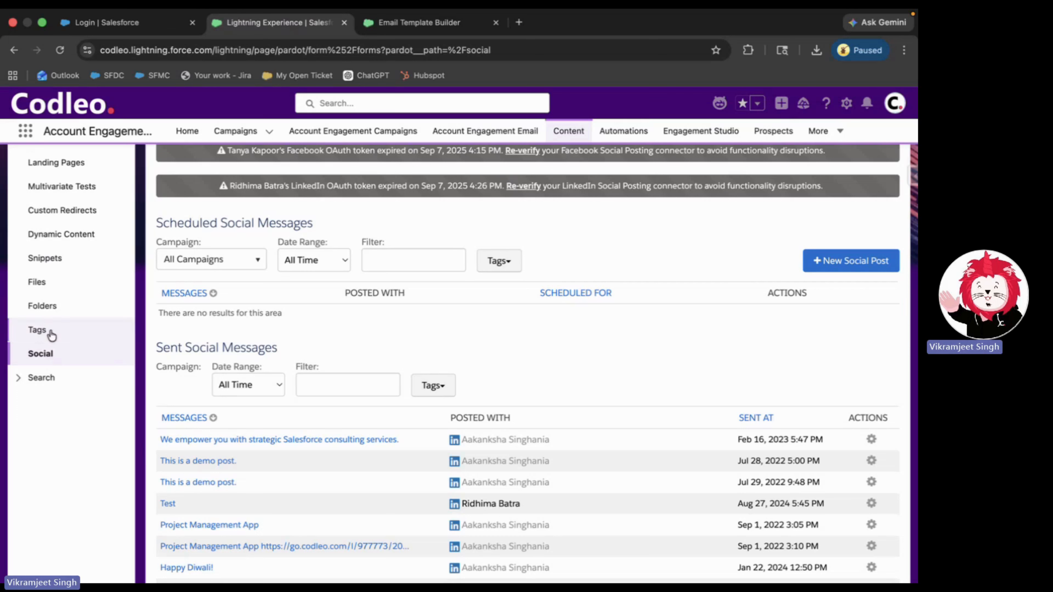
left_click(51, 379)
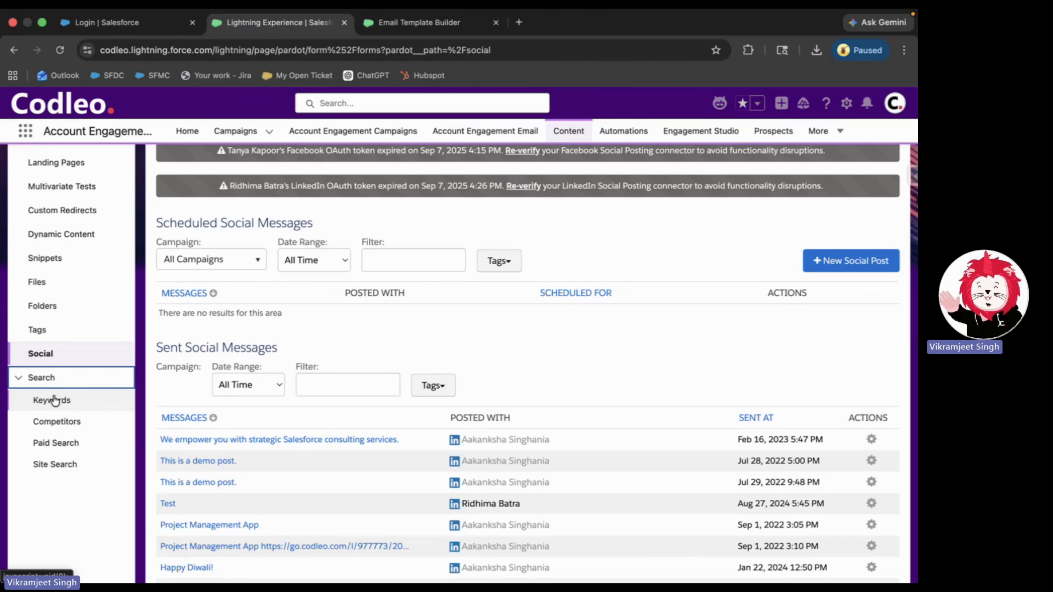
- Open Keywords and scroll through tracked terms like Salesforce Consulting with volumes, CPC and difficulty
left_click(68, 402)
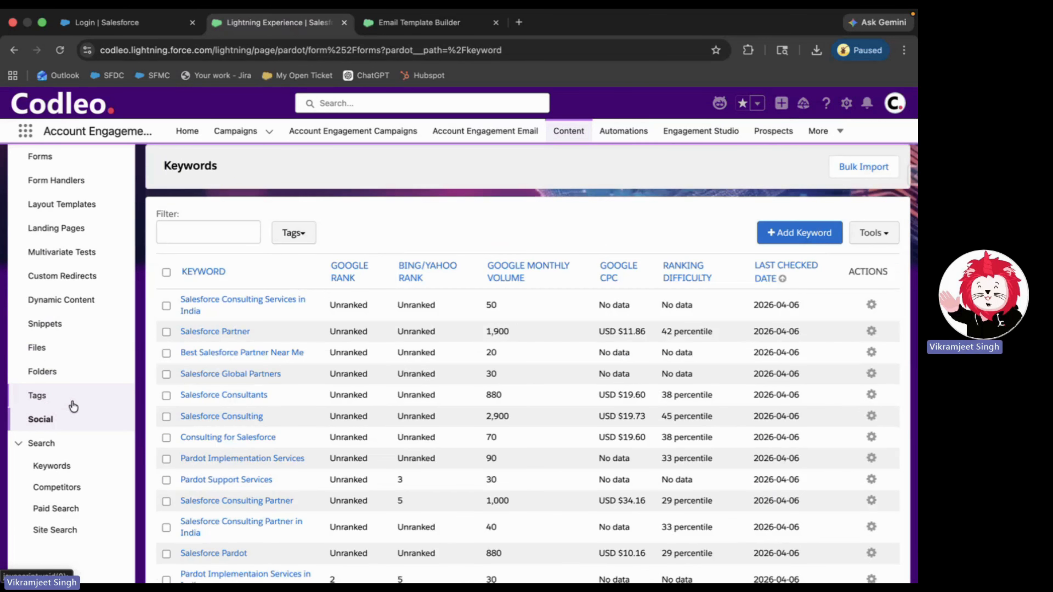
scroll(272, 344, "down", 20)
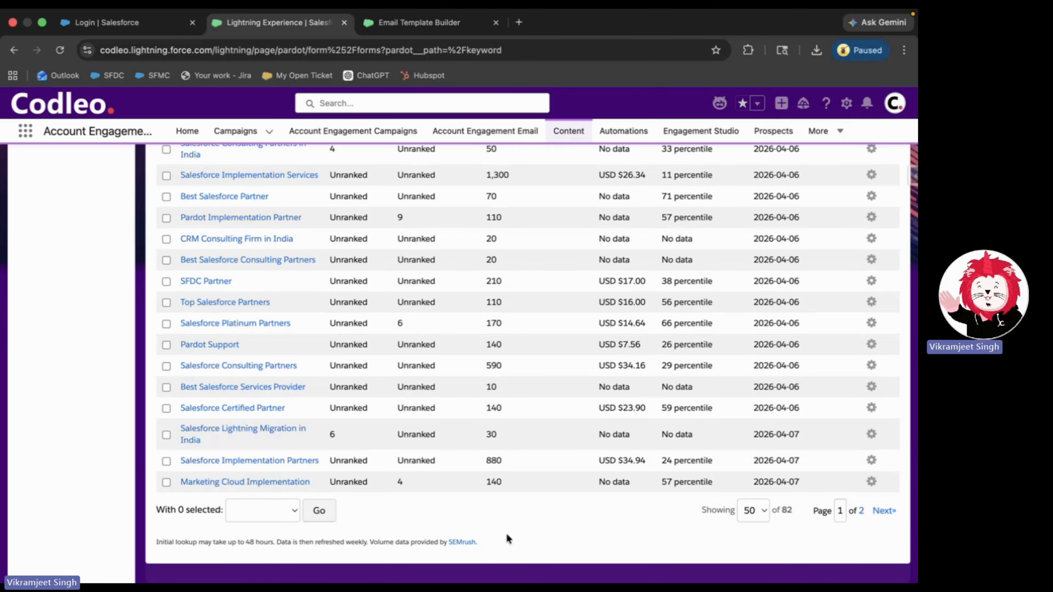
scroll(506, 536, "up", 20)
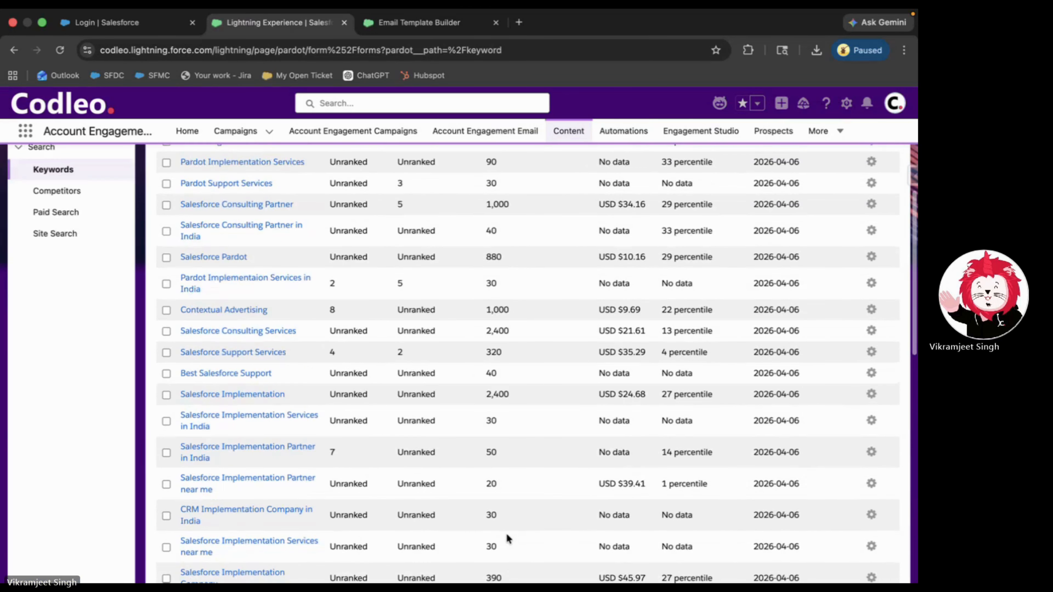
scroll(509, 539, "up", 10)
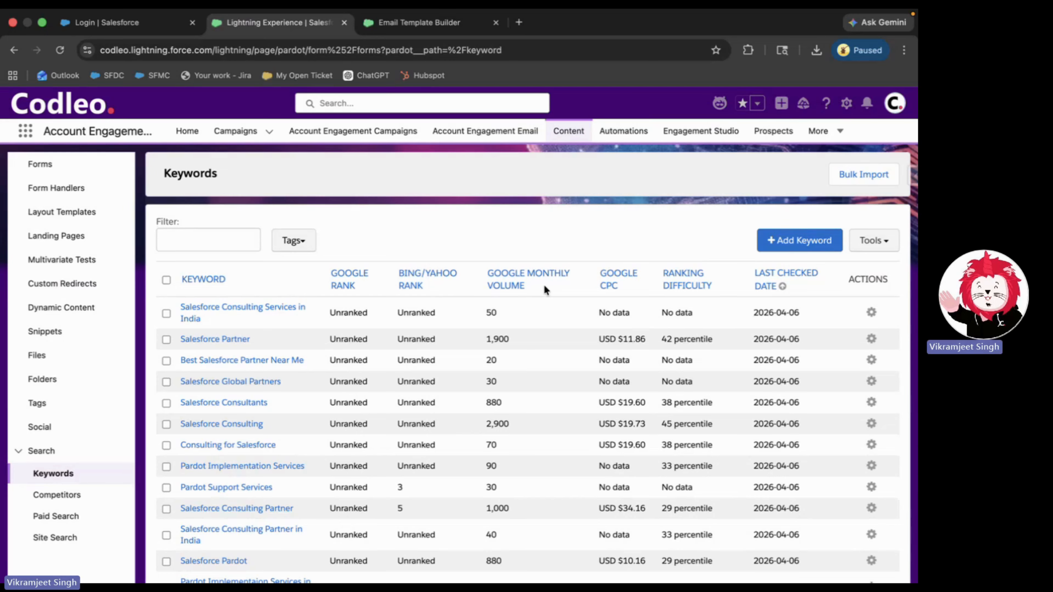
- Show the Competitors list with its link and authority metrics, then open a new blank Chrome tab
left_click(45, 502)
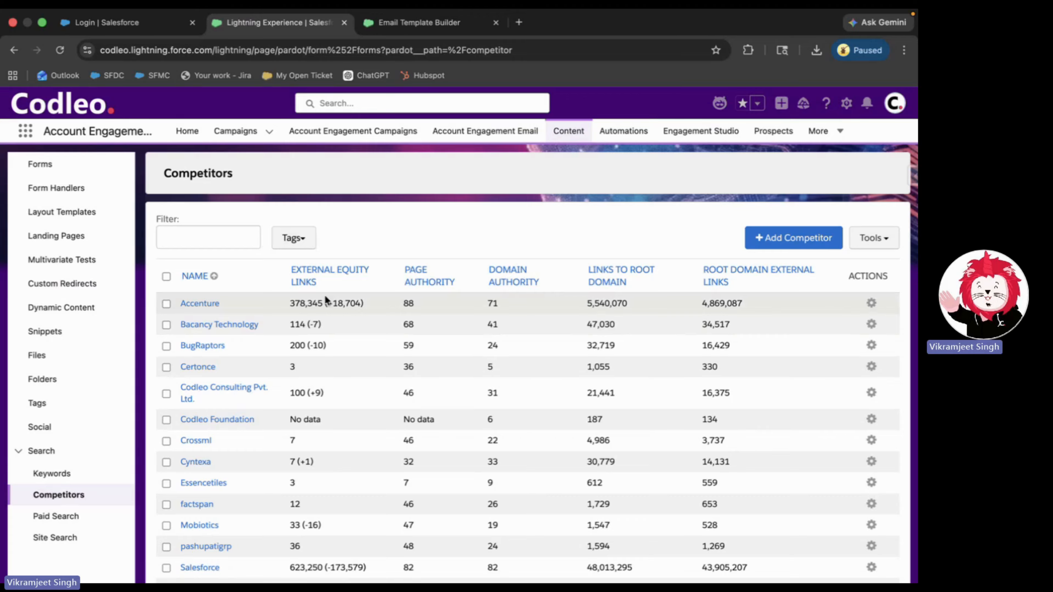
mouse_move(316, 287)
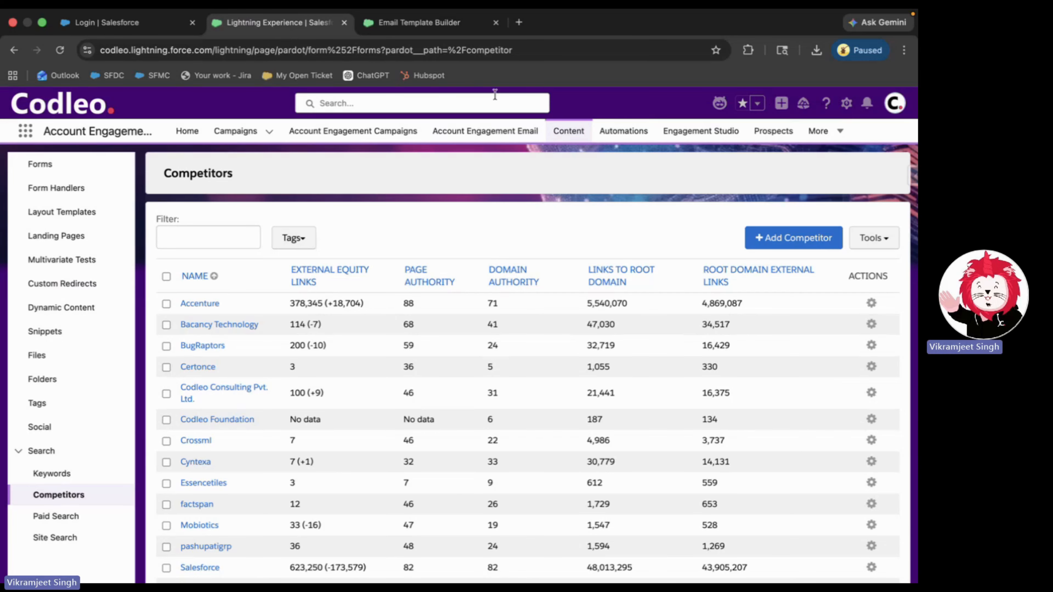
left_click(519, 21)
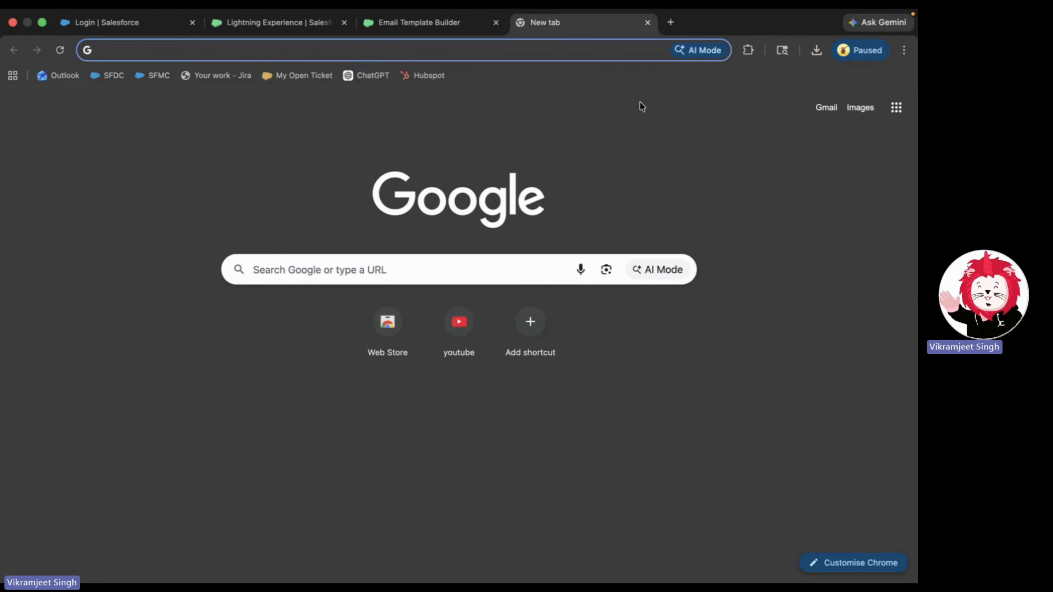
- Close the extra tab and search Google for 'codleo' in a new incognito window
left_click(648, 22)
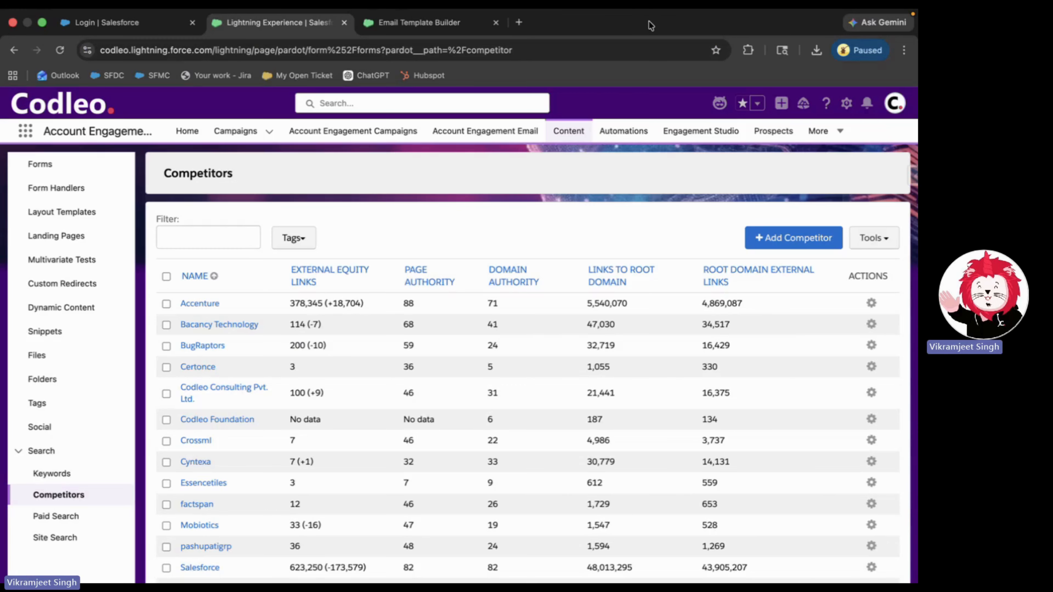
left_click(904, 49)
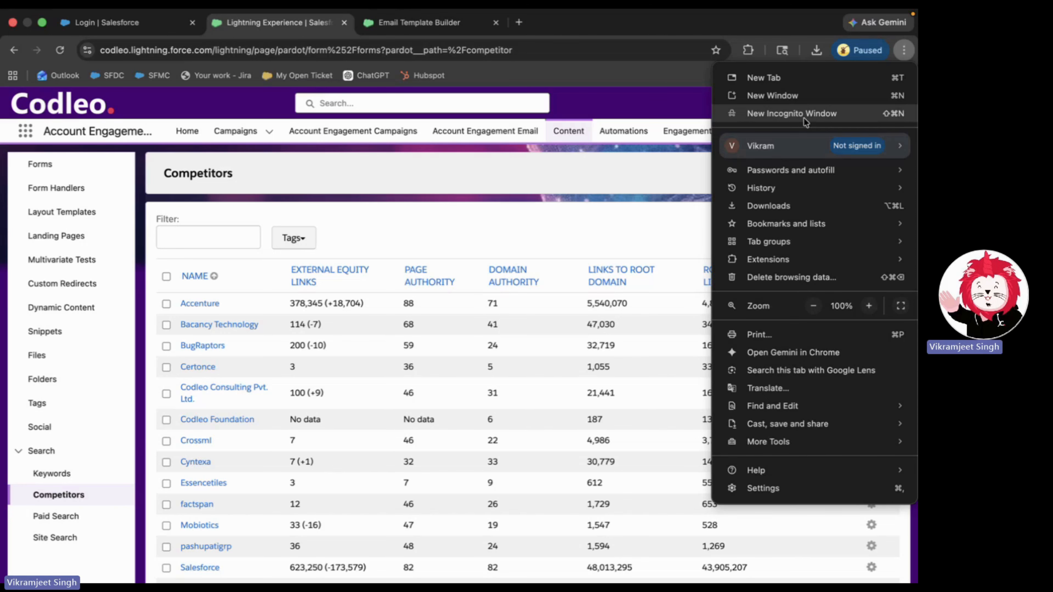
left_click(793, 114)
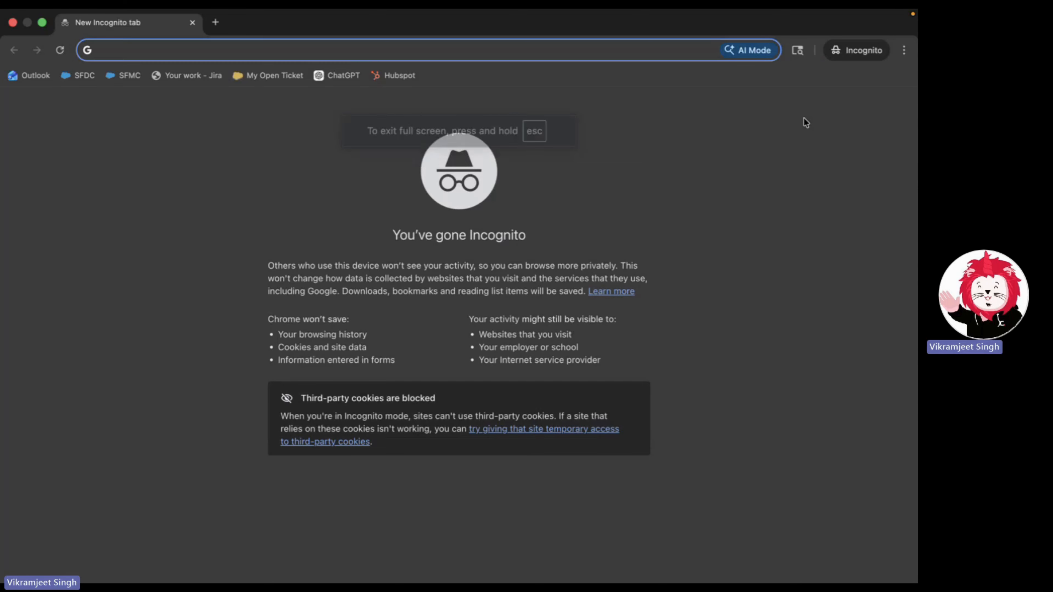
type("codleo.my.salesforce.com")
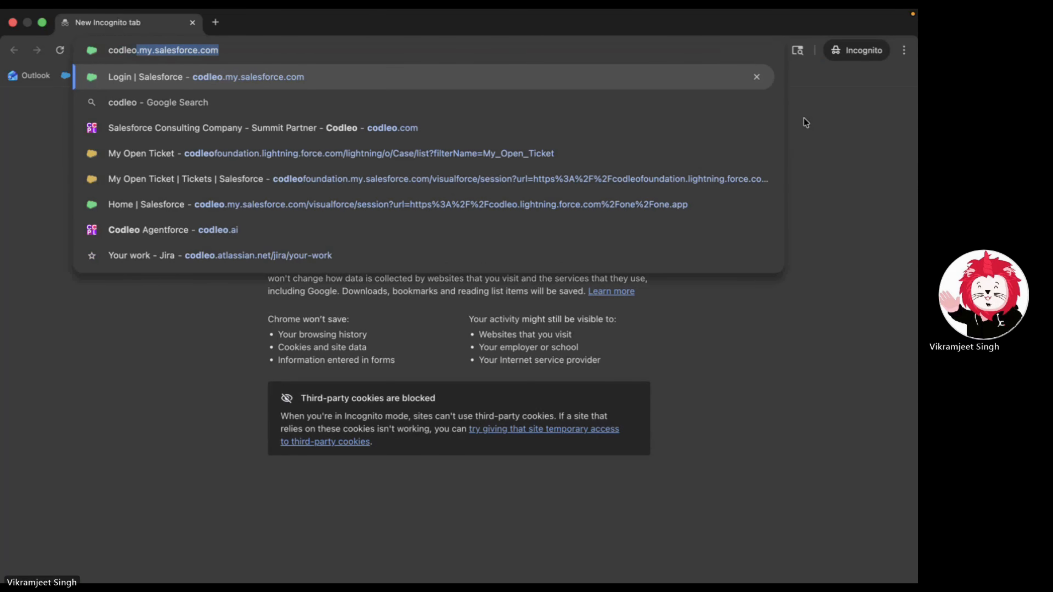
left_click(599, 108)
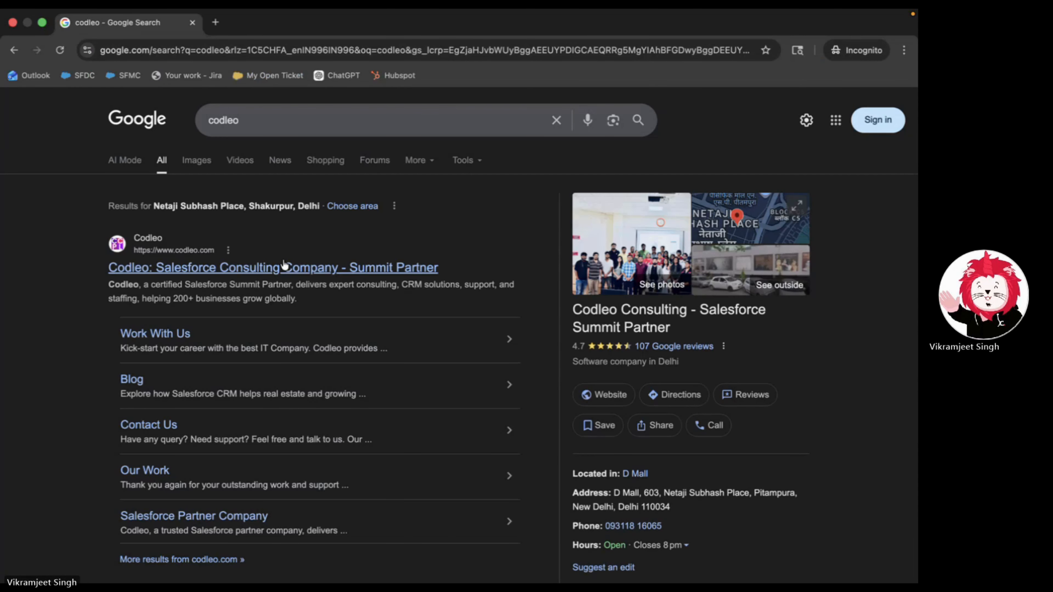
- Open codleo.com from the search results and allow its third-party cookies
left_click(285, 267)
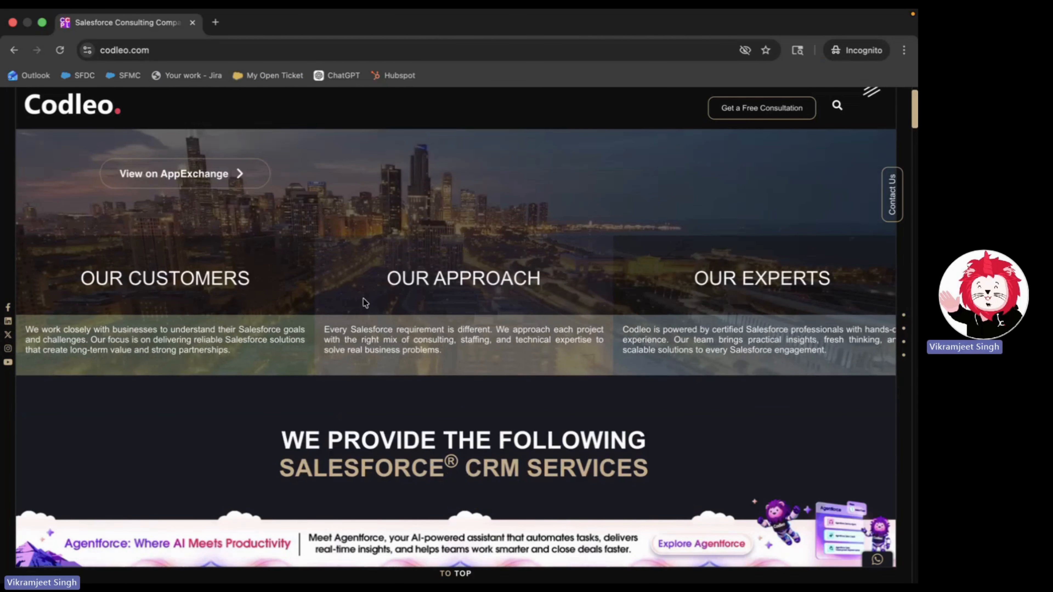
scroll(363, 284, "down", 5)
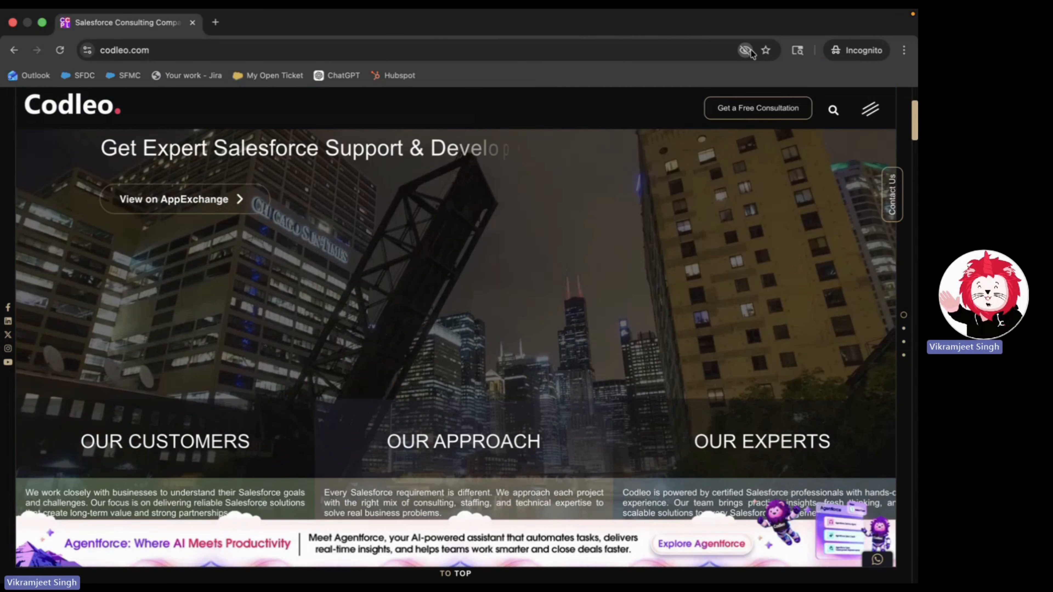
left_click(748, 50)
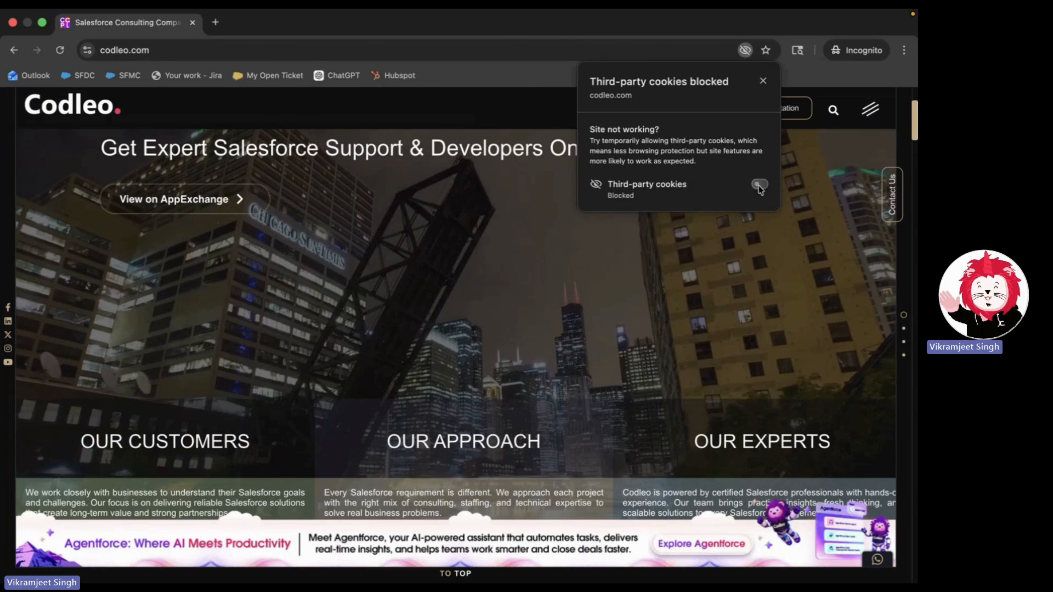
left_click(760, 174)
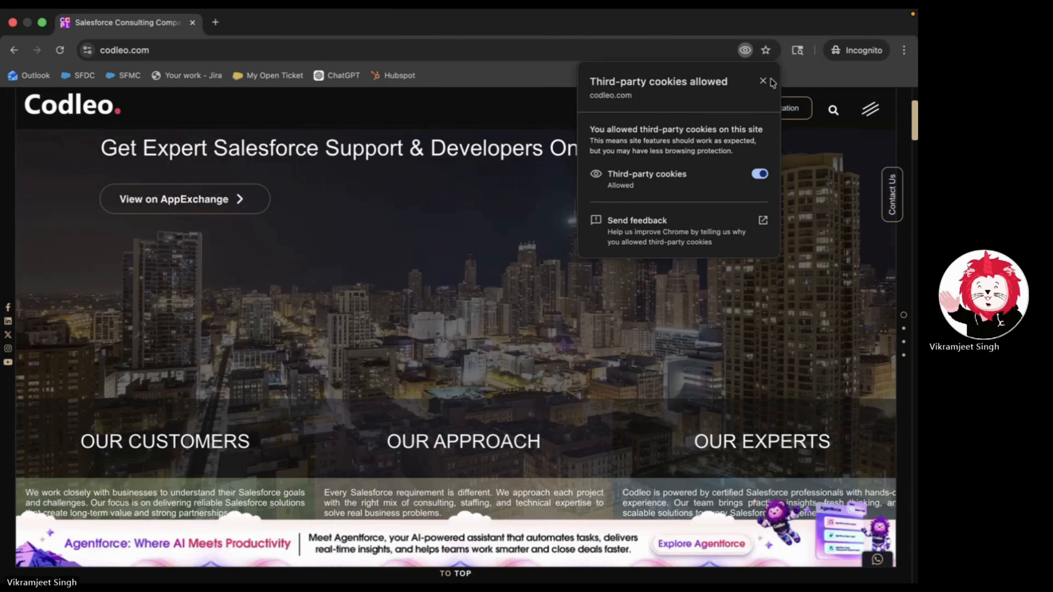
left_click(763, 81)
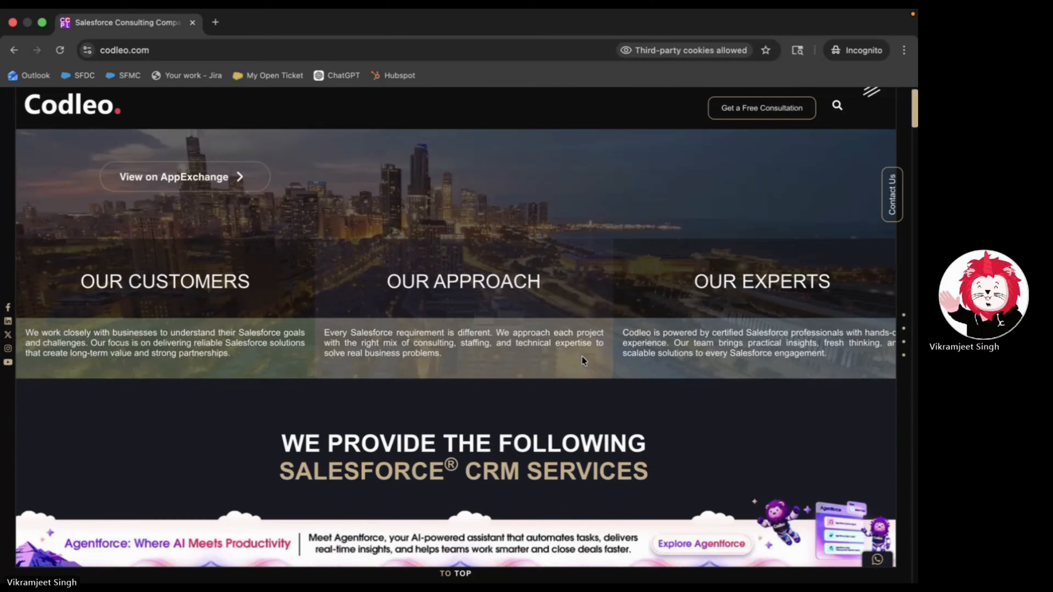
- Go to the Salesforce Support Services page and scroll through its offerings
scroll(581, 356, "down", 7)
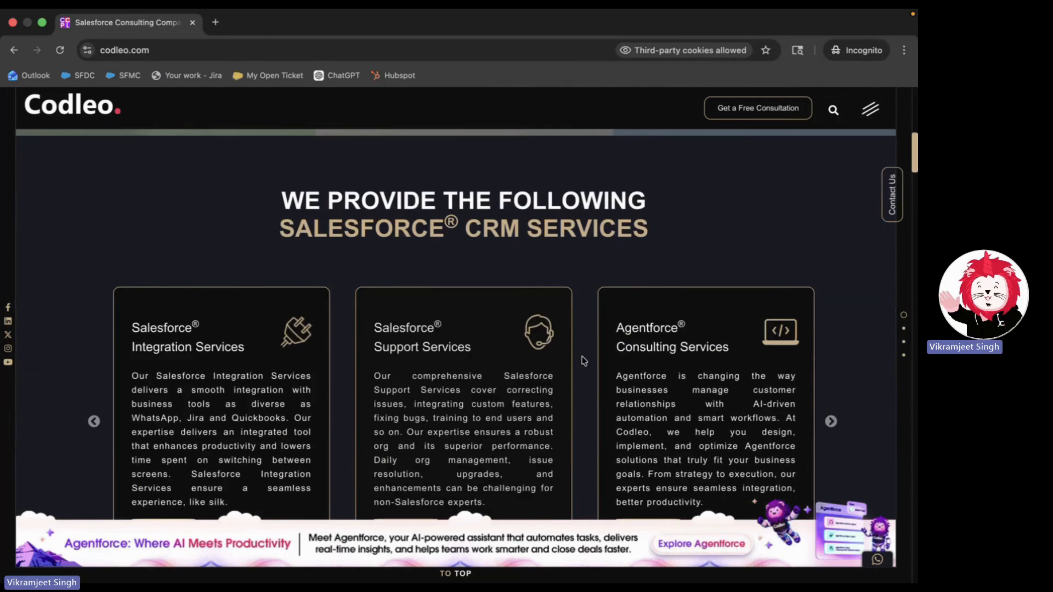
mouse_move(455, 326)
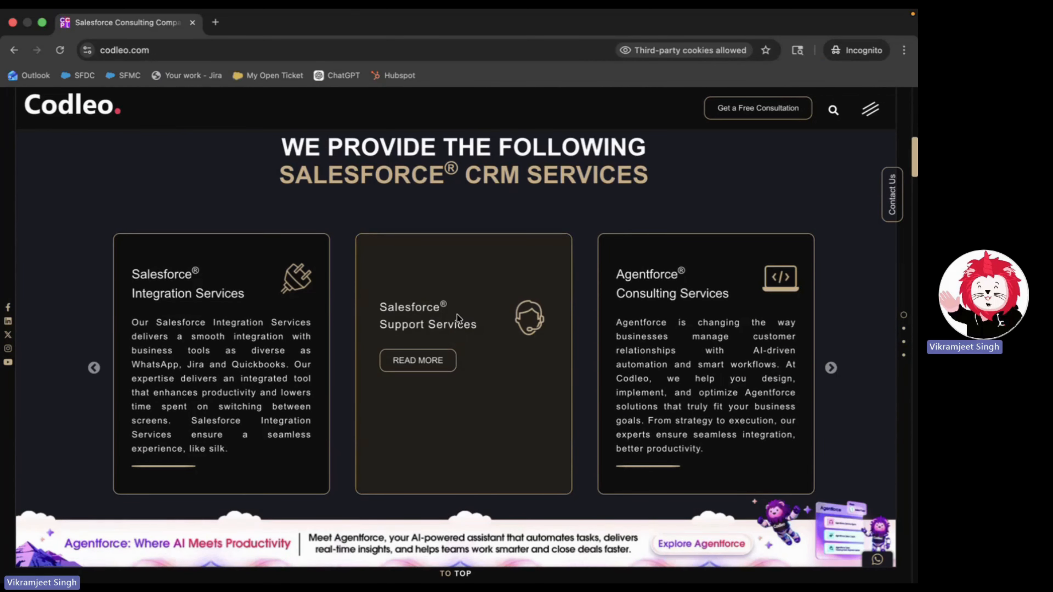
left_click(428, 357)
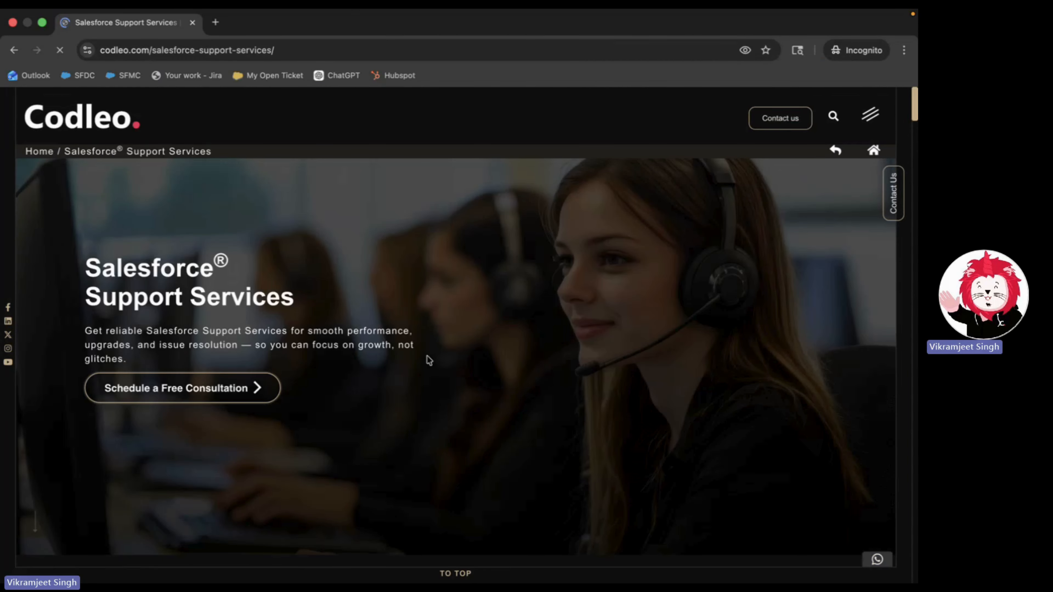
scroll(430, 361, "down", 1)
scroll(430, 360, "down", 15)
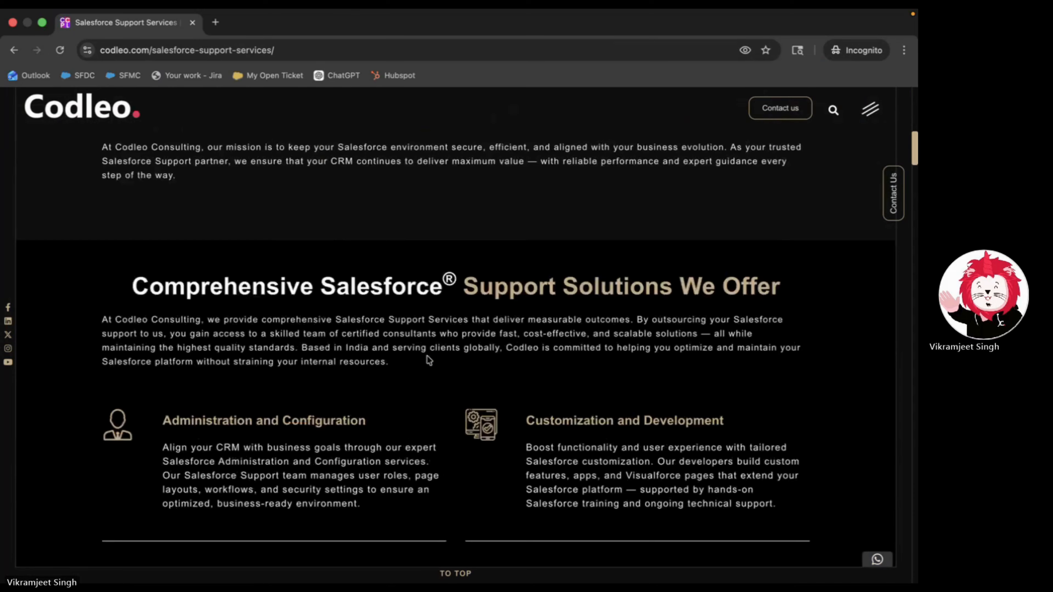
scroll(498, 303, "down", 5)
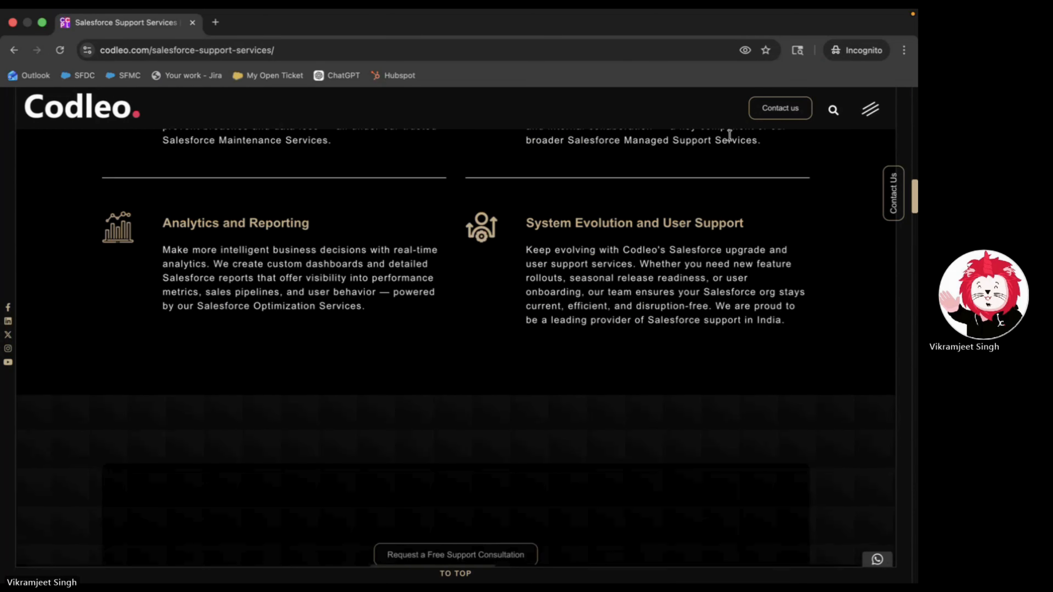
- Open the Codleo contact page and enter the test prospect's full name
left_click(773, 108)
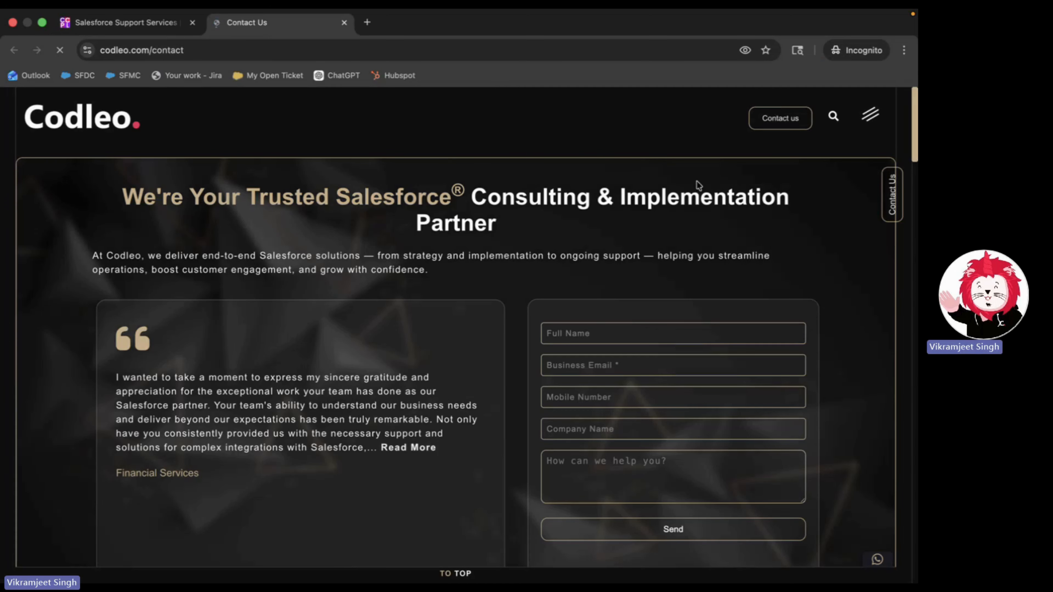
scroll(604, 288, "down", 5)
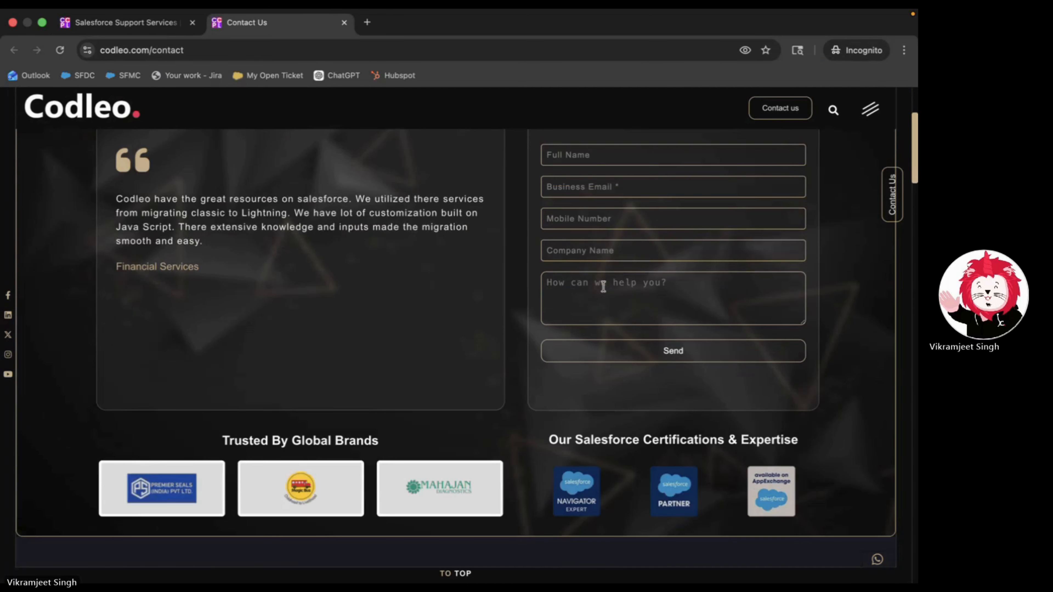
scroll(607, 164, "up", 2)
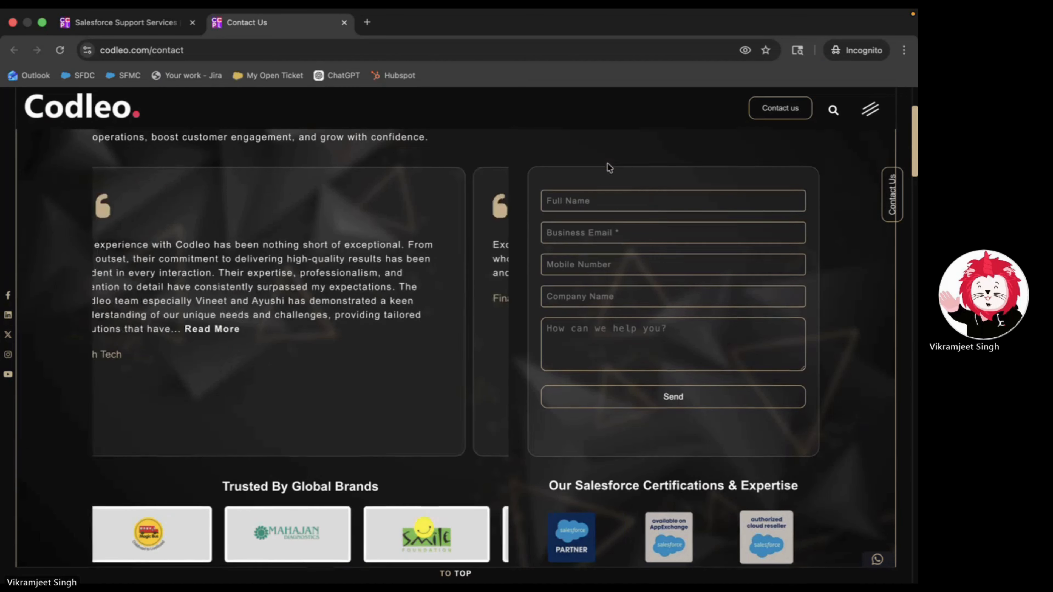
left_click(606, 202)
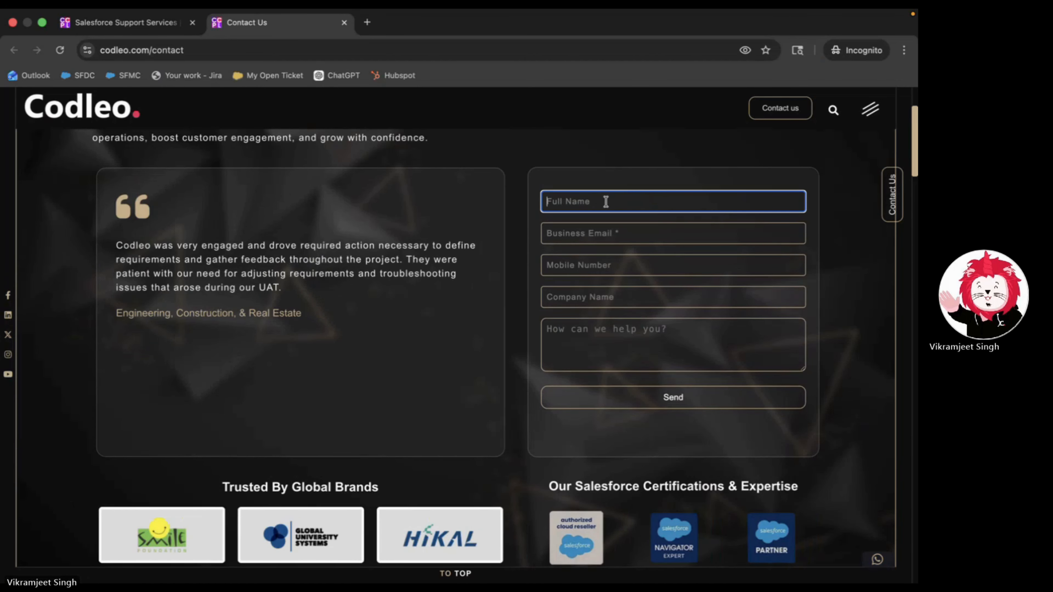
type("Vikram")
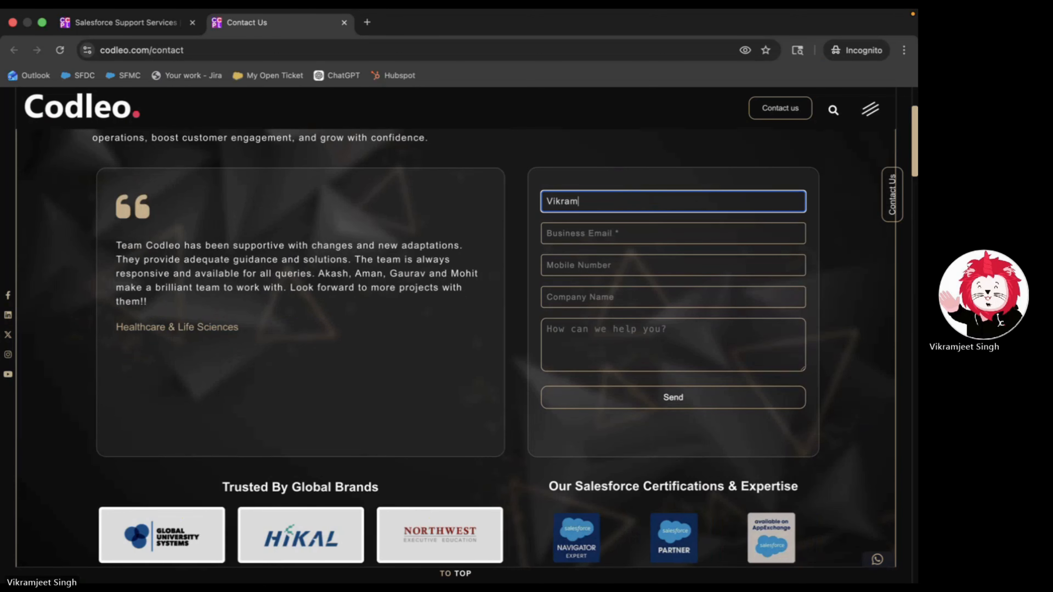
type("Test")
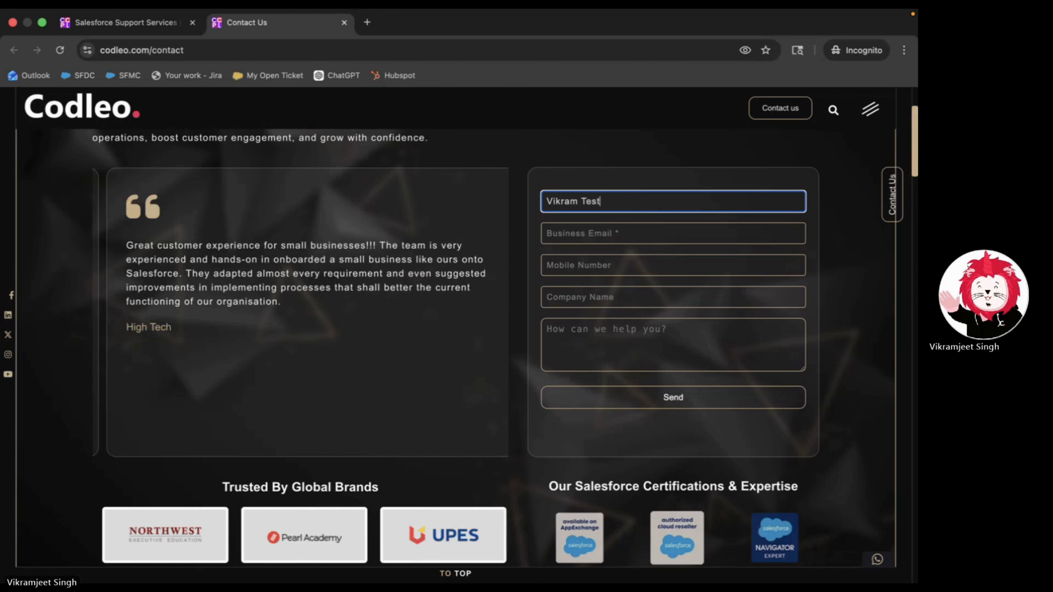
- Enter the test prospect's business email, submit the form, and return to Account Engagement
left_click(606, 234)
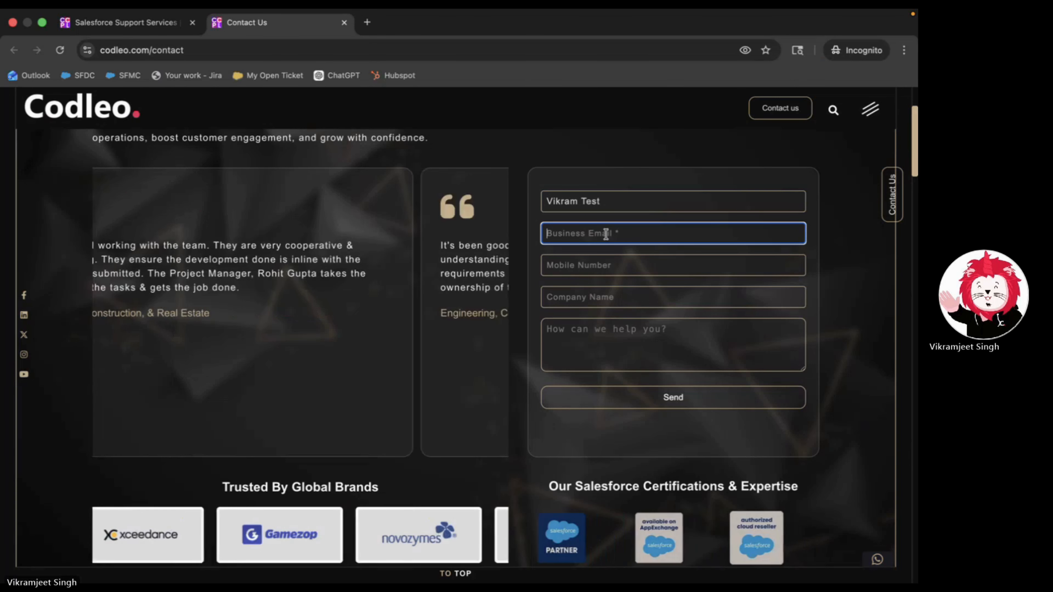
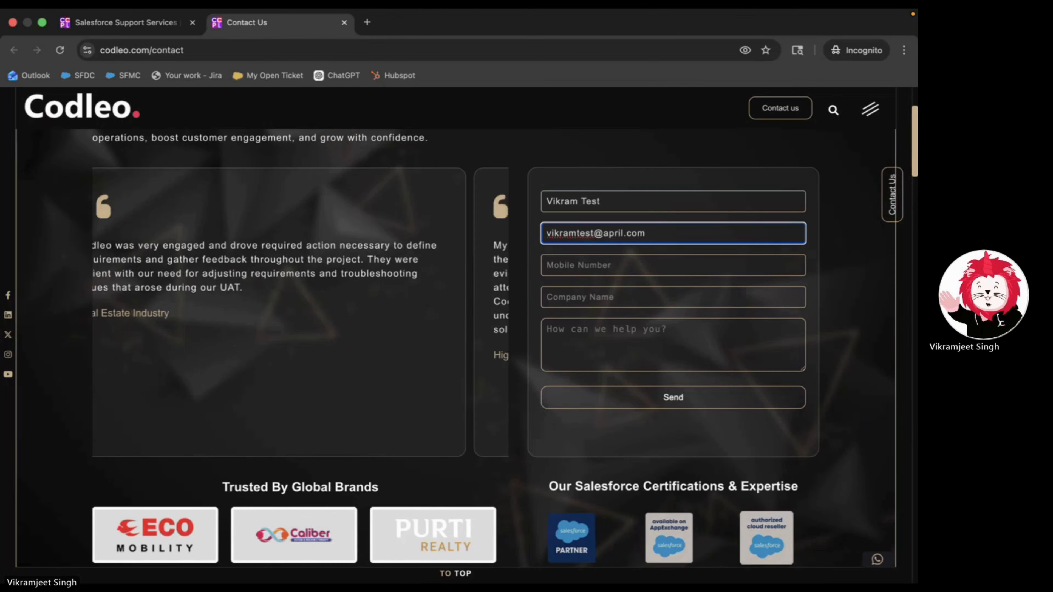
triple_click(631, 237)
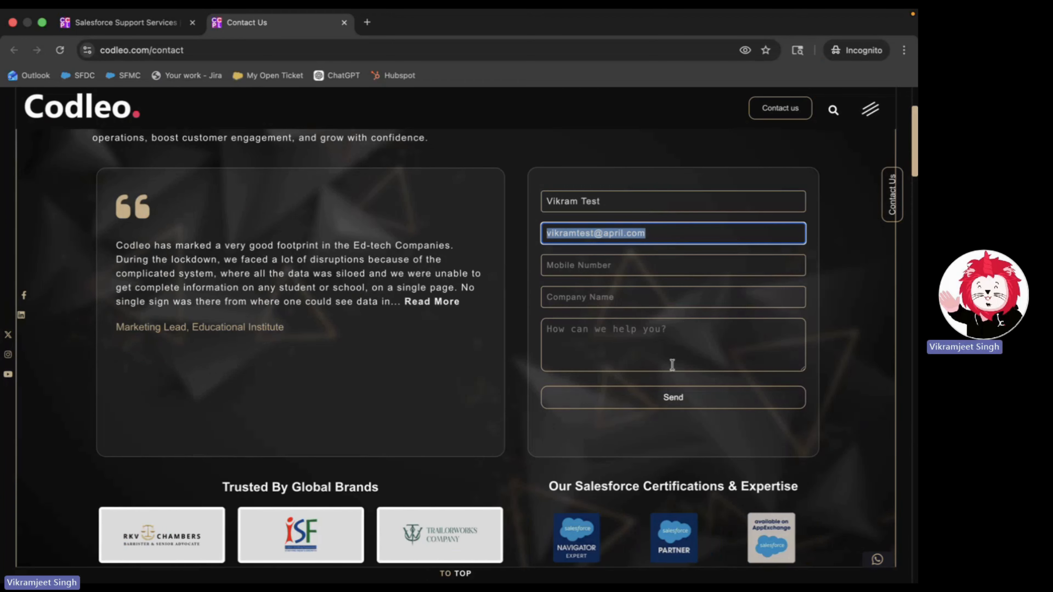
left_click(679, 391)
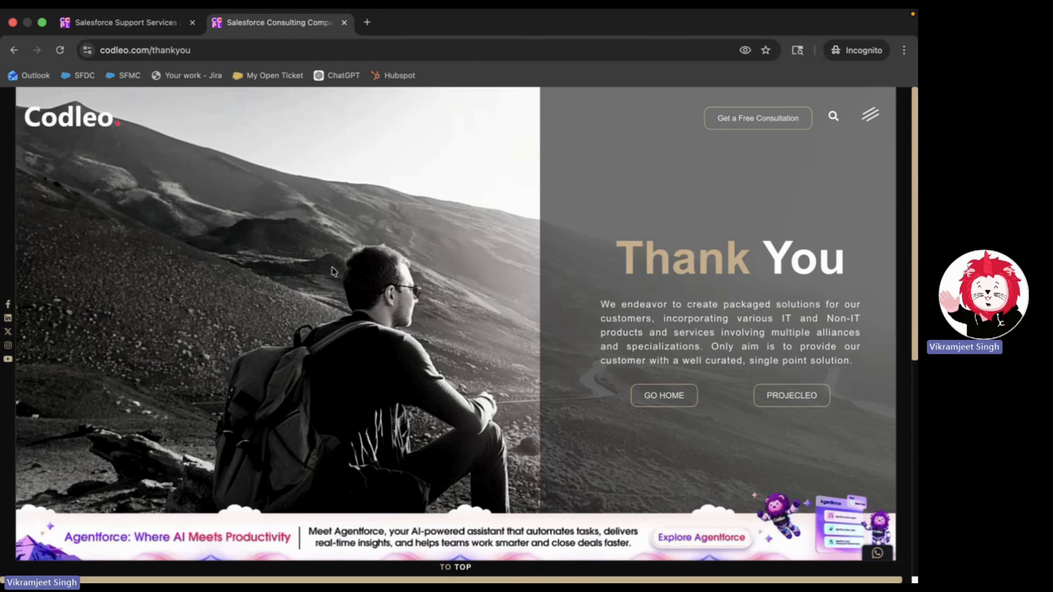
key("ctrl+Left")
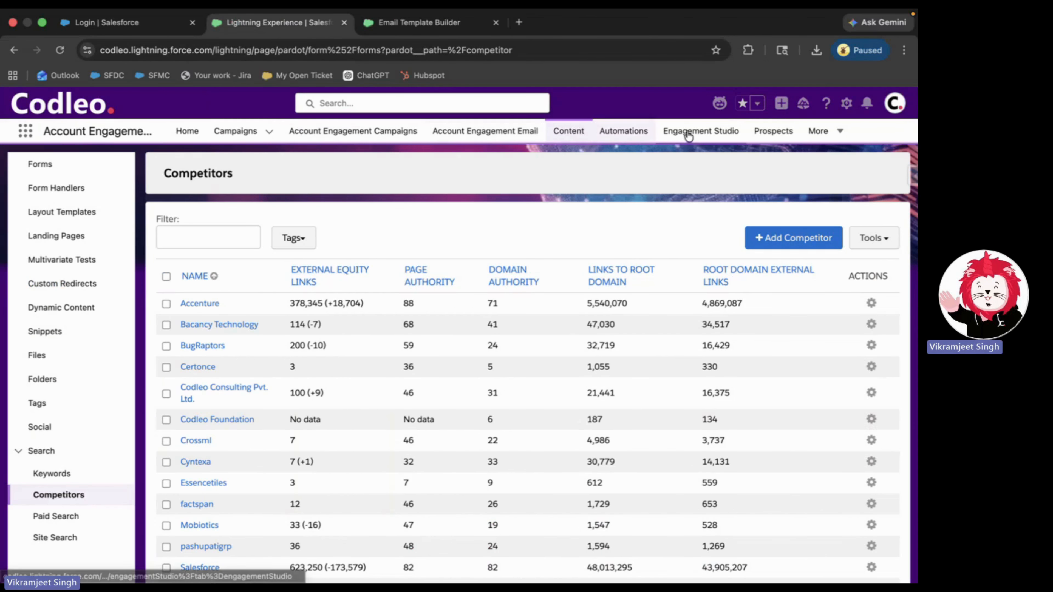
- Open the Visitors dashboard and scroll to the test prospect in the Active Visitors table
left_click(770, 134)
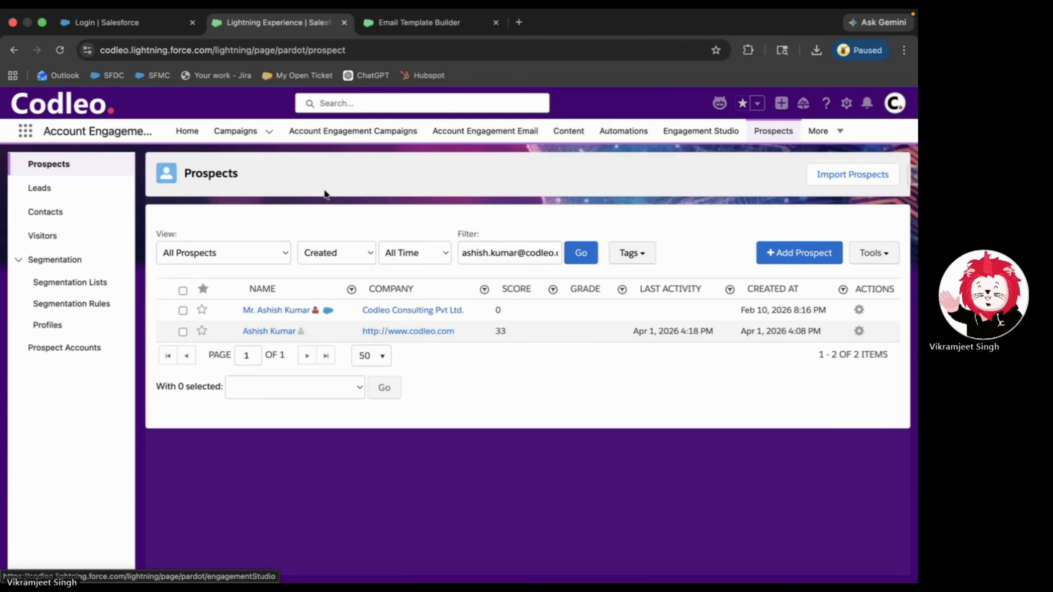
left_click(50, 244)
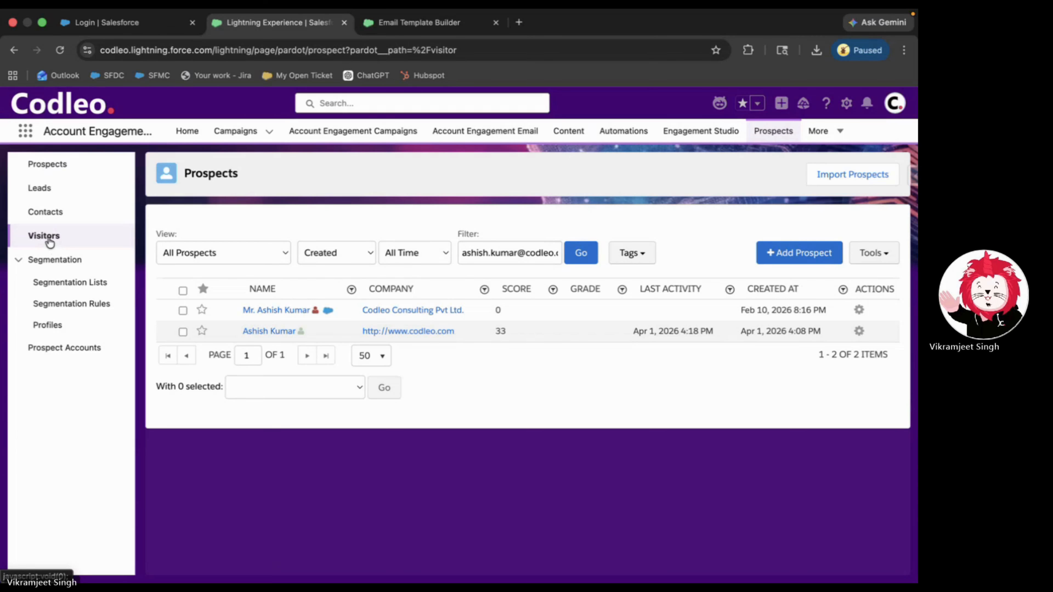
left_click(48, 238)
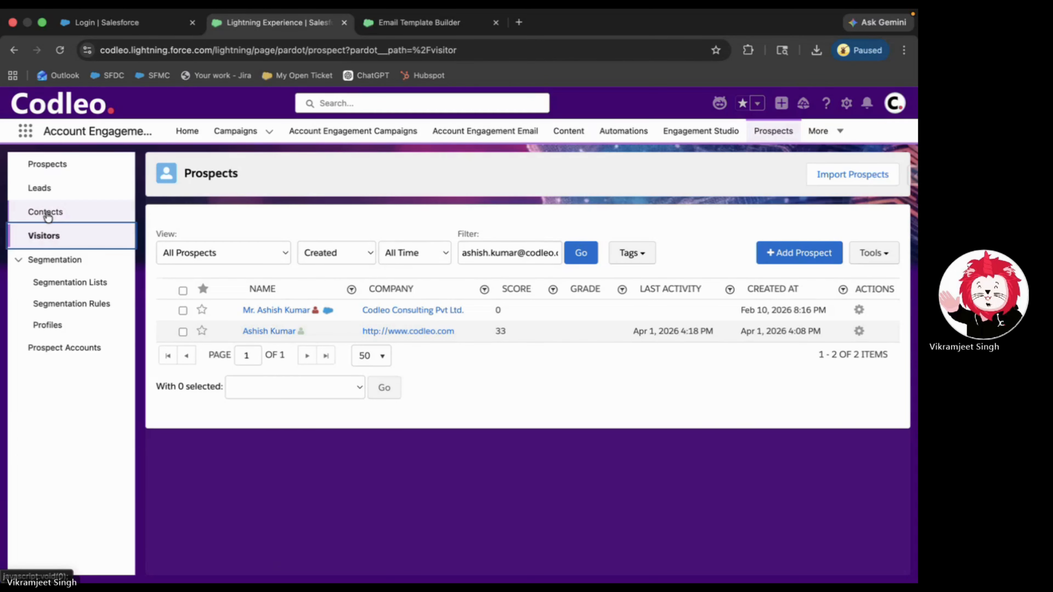
left_click(51, 261)
left_click(54, 223)
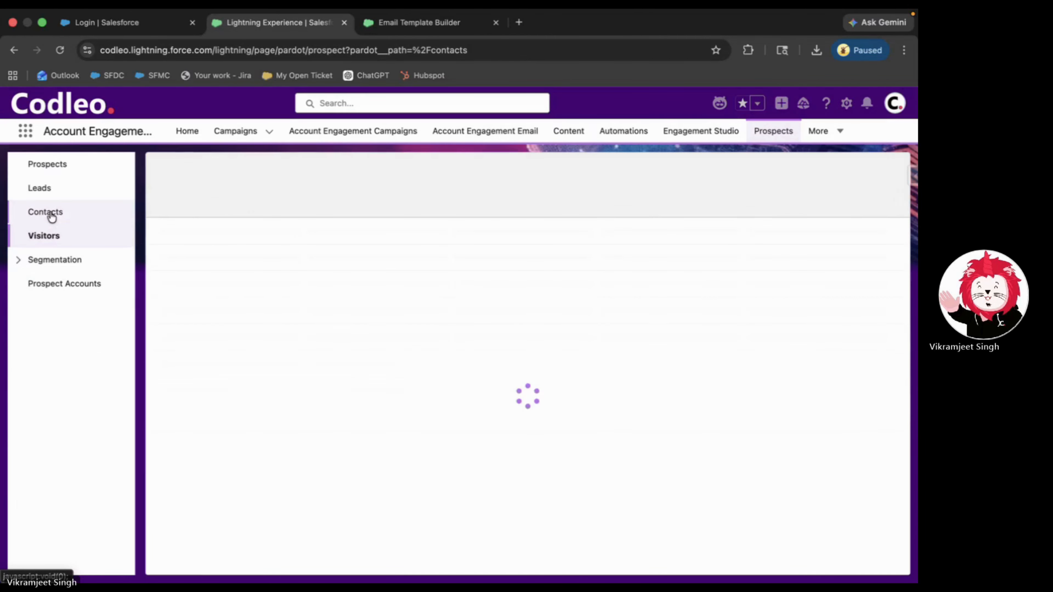
left_click(54, 236)
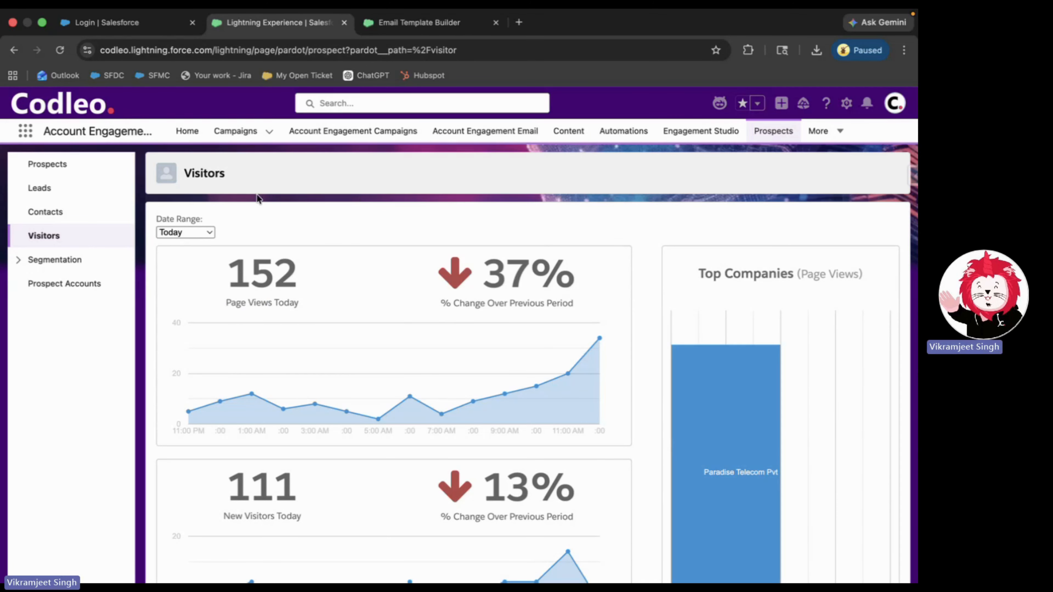
scroll(309, 212, "down", 1)
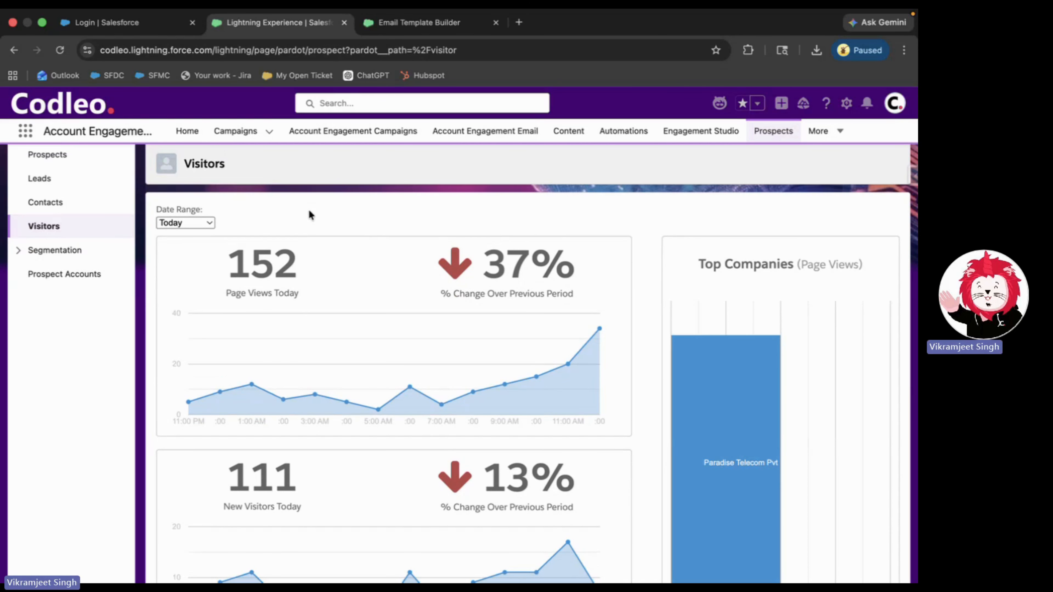
scroll(308, 259, "down", 3)
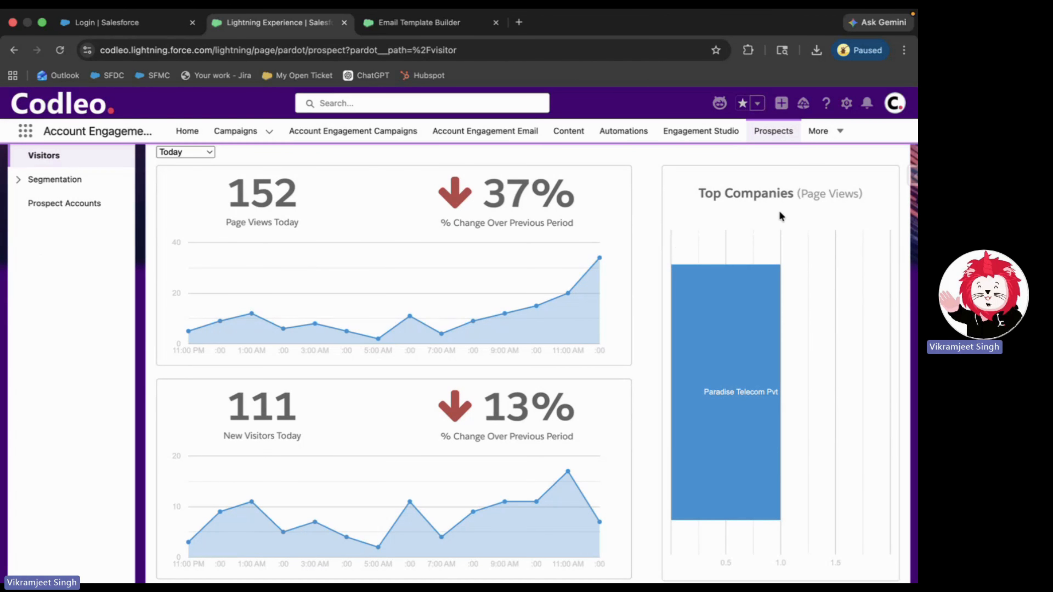
scroll(780, 213, "down", 4)
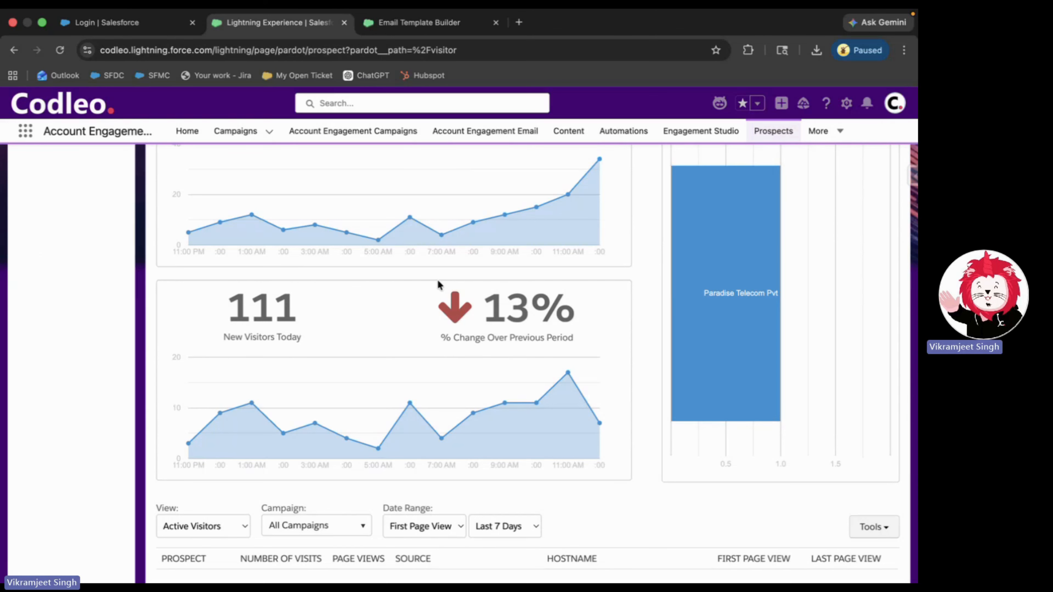
scroll(439, 284, "down", 5)
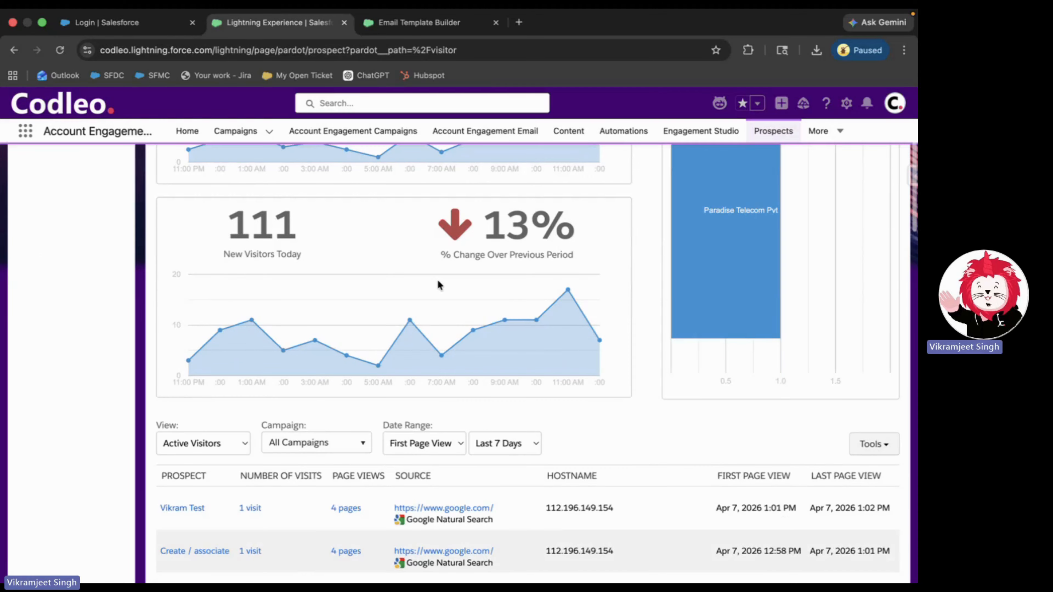
scroll(439, 282, "down", 1)
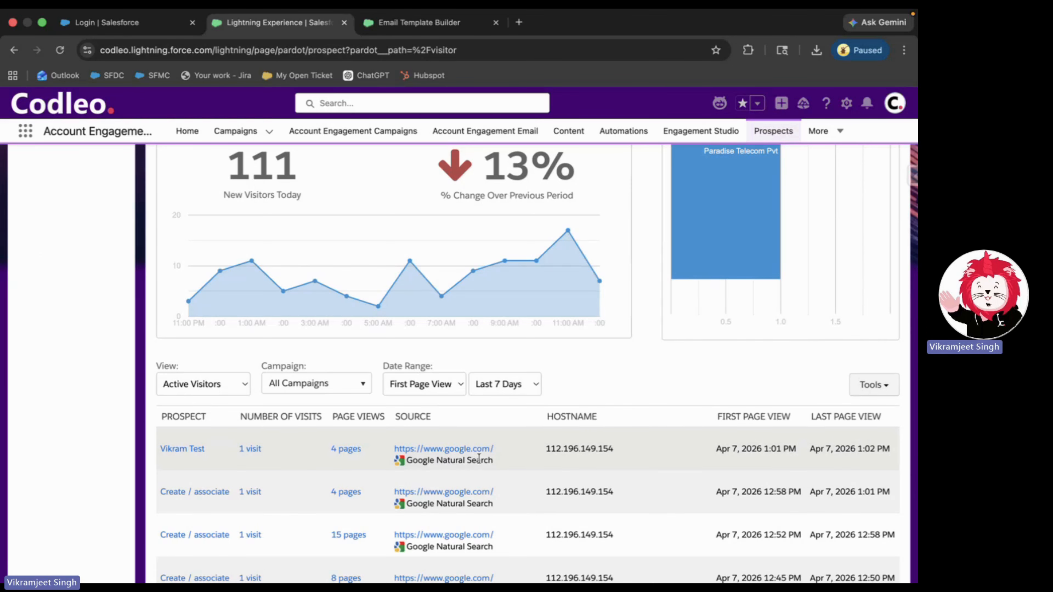
- Open the test prospect's record and view details of the 'Visit: 4 page views' activity
left_click(190, 450)
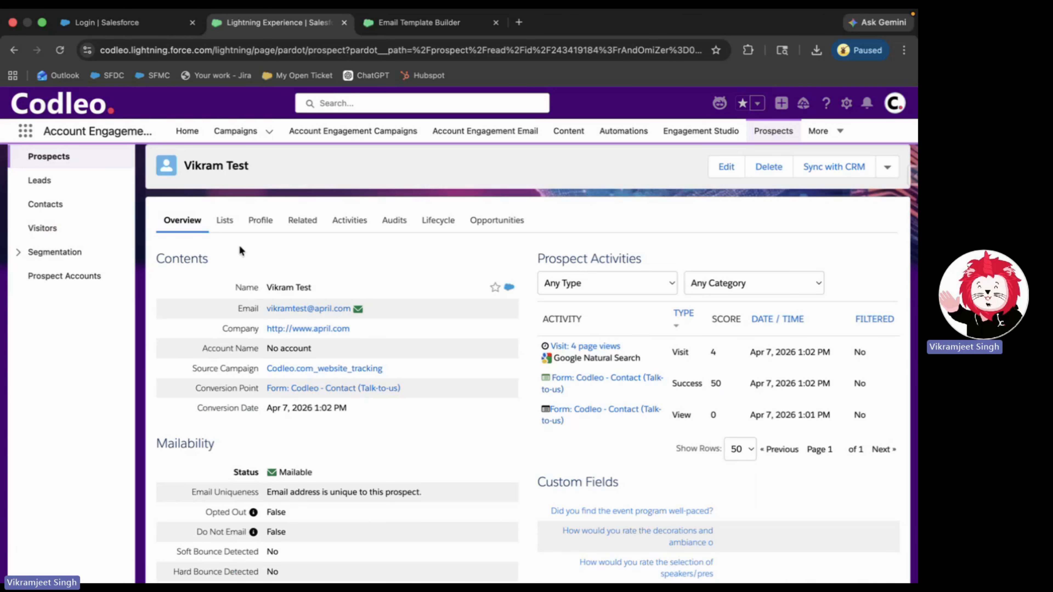
mouse_move(565, 383)
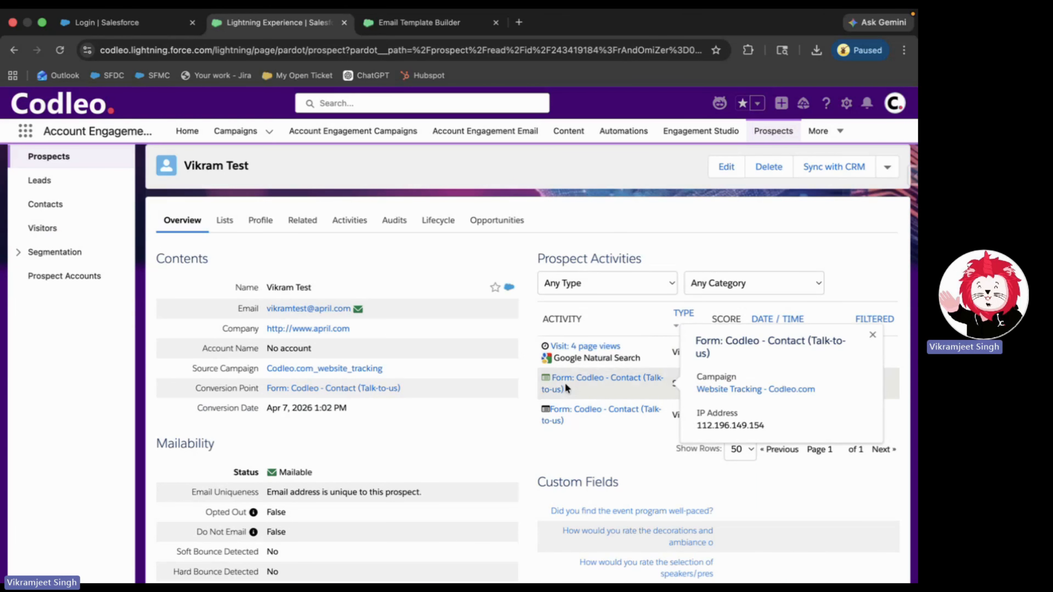
left_click(586, 352)
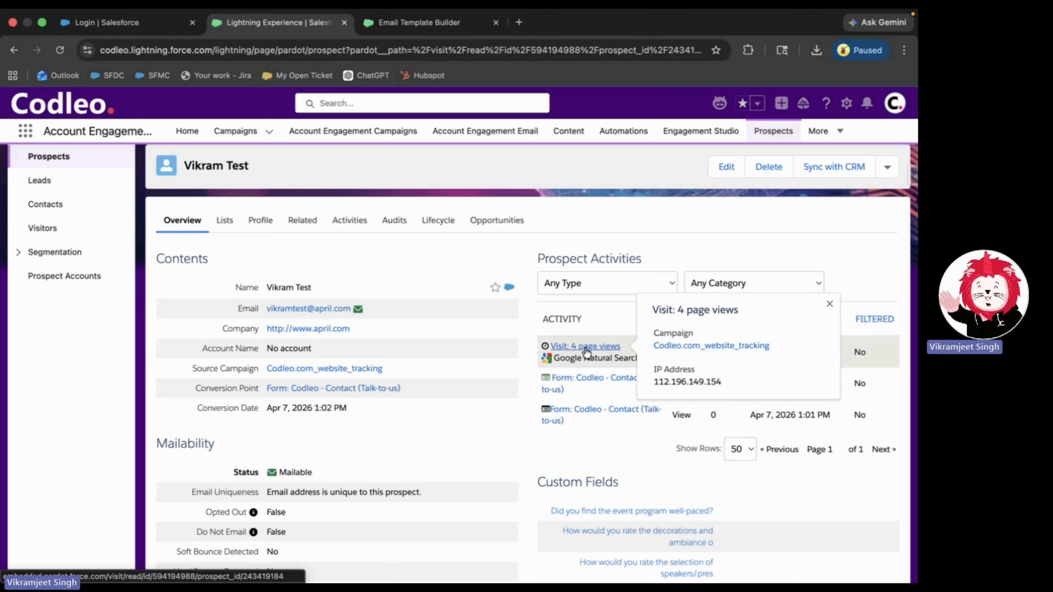
scroll(447, 372, "down", 2)
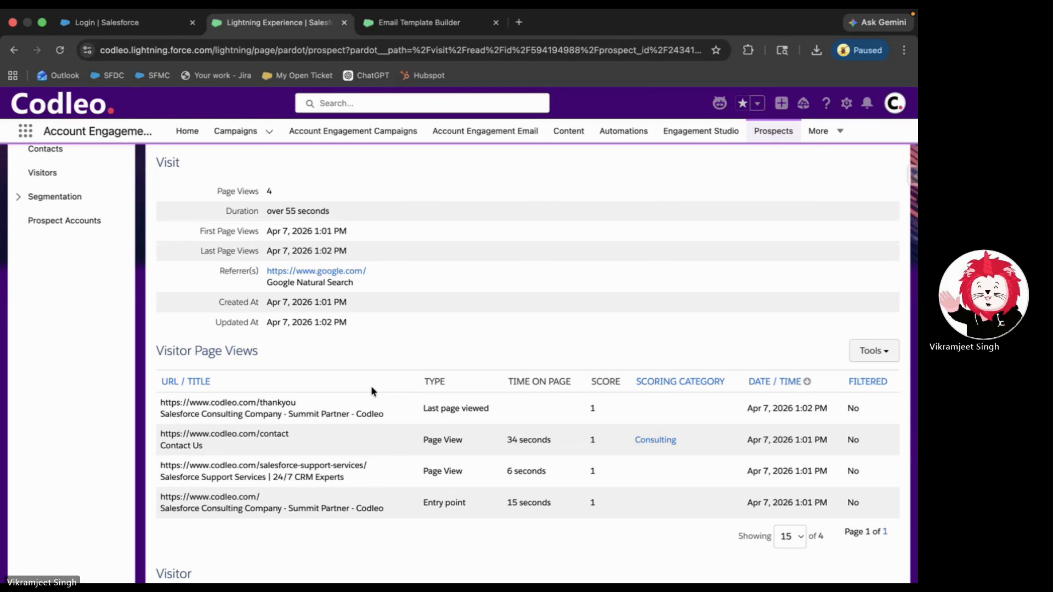
scroll(400, 361, "up", 3)
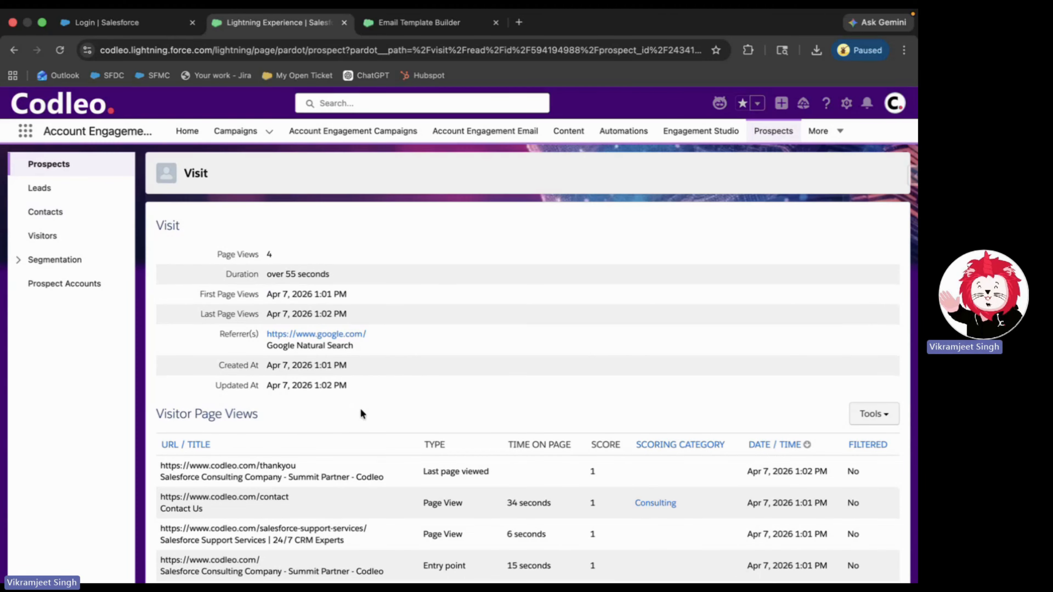
scroll(360, 408, "left", 5)
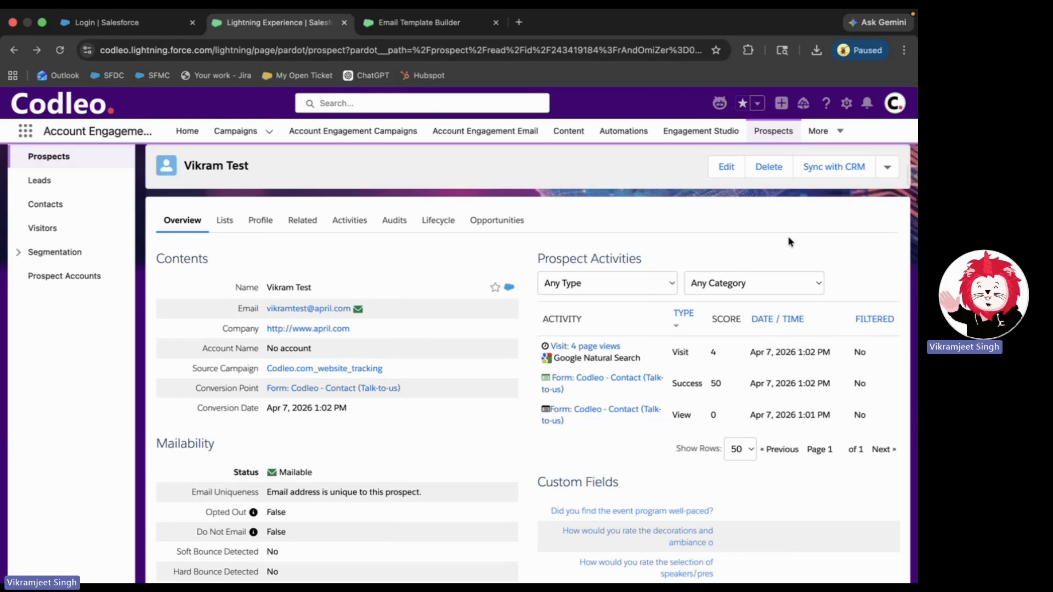
- Navigate through Marketing Assets > Emails to the List Email Statistics page
left_click(816, 132)
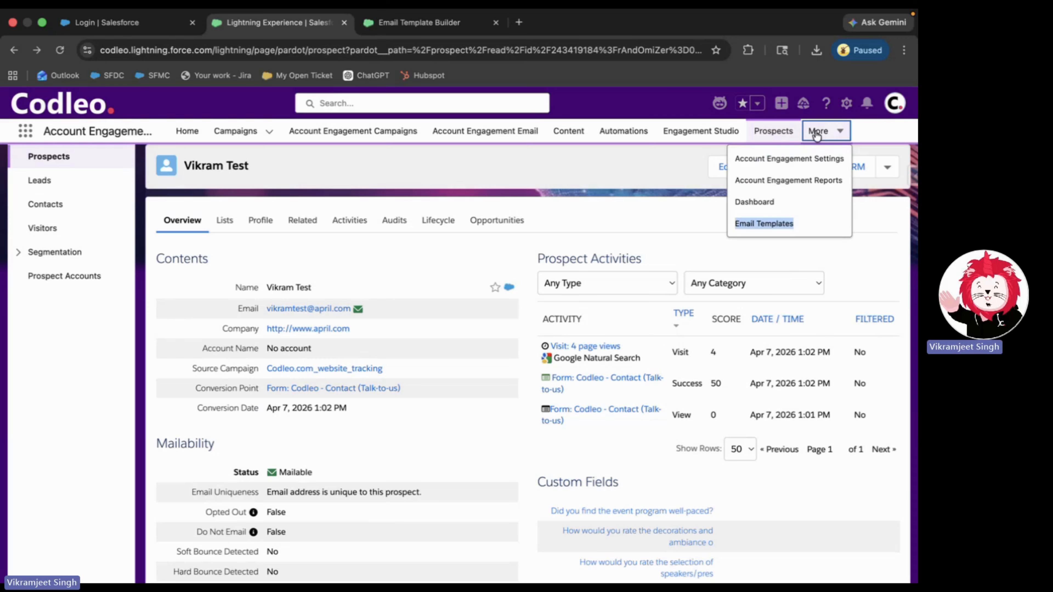
left_click(798, 181)
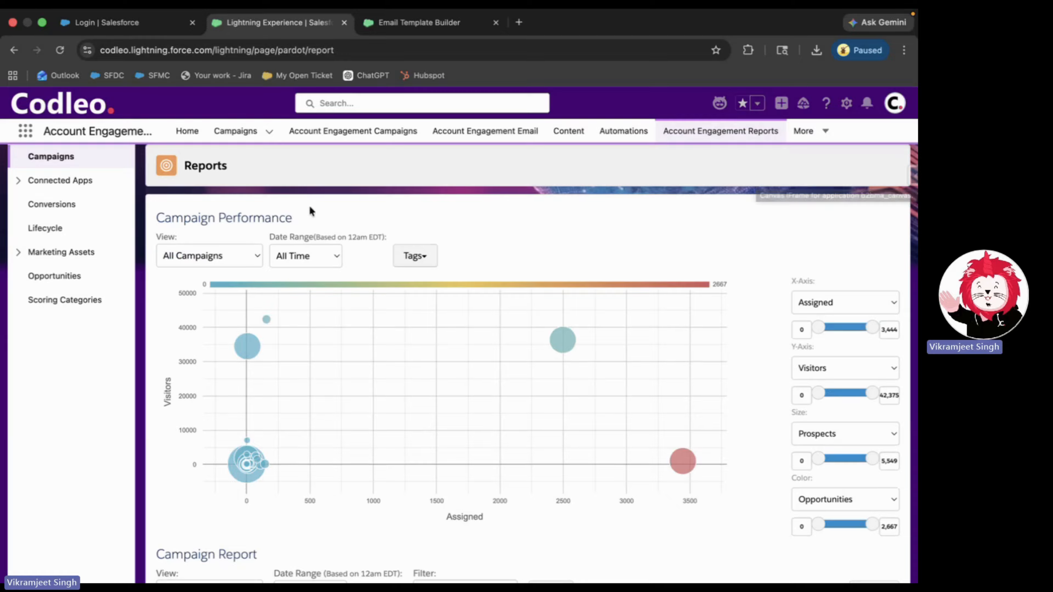
left_click(41, 258)
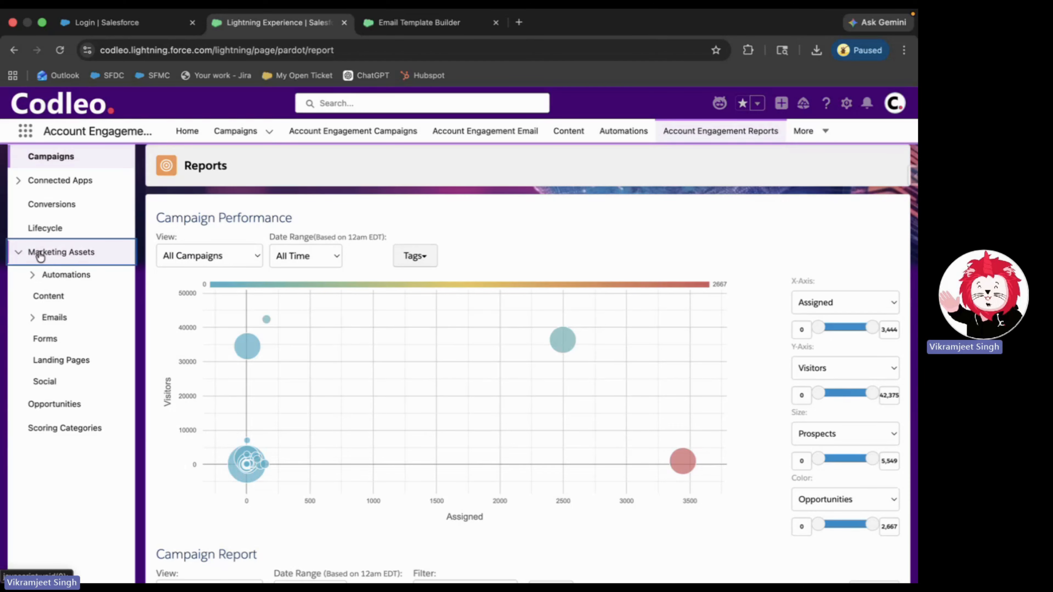
left_click(54, 318)
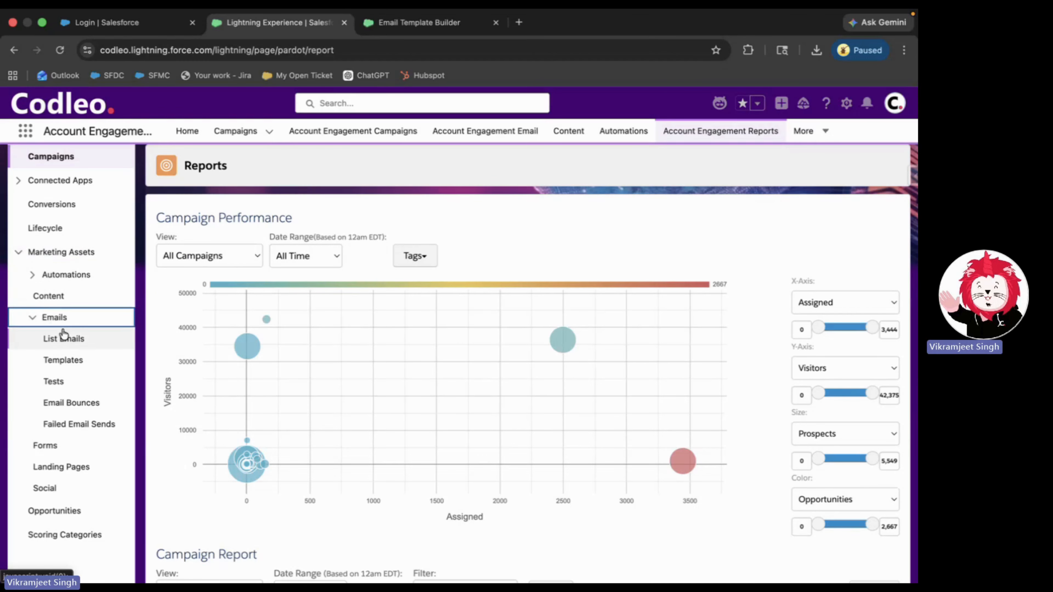
left_click(64, 338)
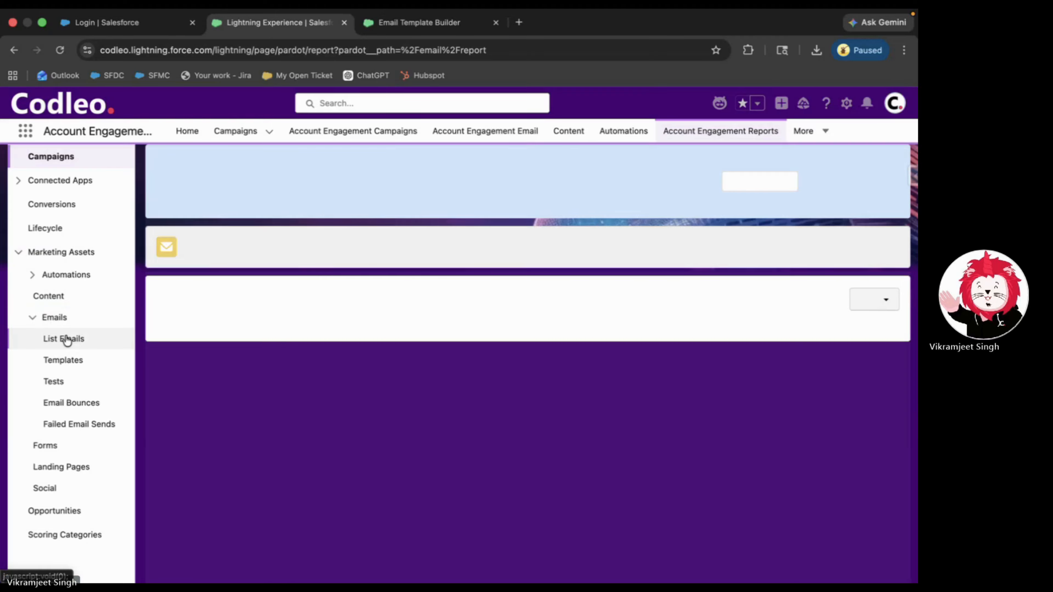
scroll(245, 280, "down", 1)
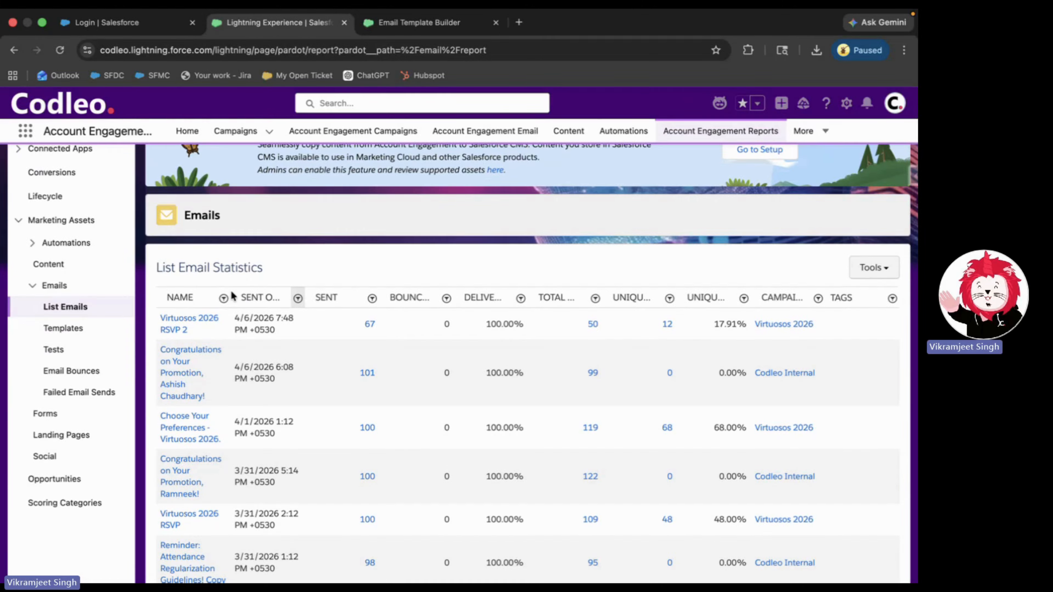
- Open the Virtuosos 2026 RSVP 2 report and review its 70.15% open rate and 12 clicks
left_click(186, 323)
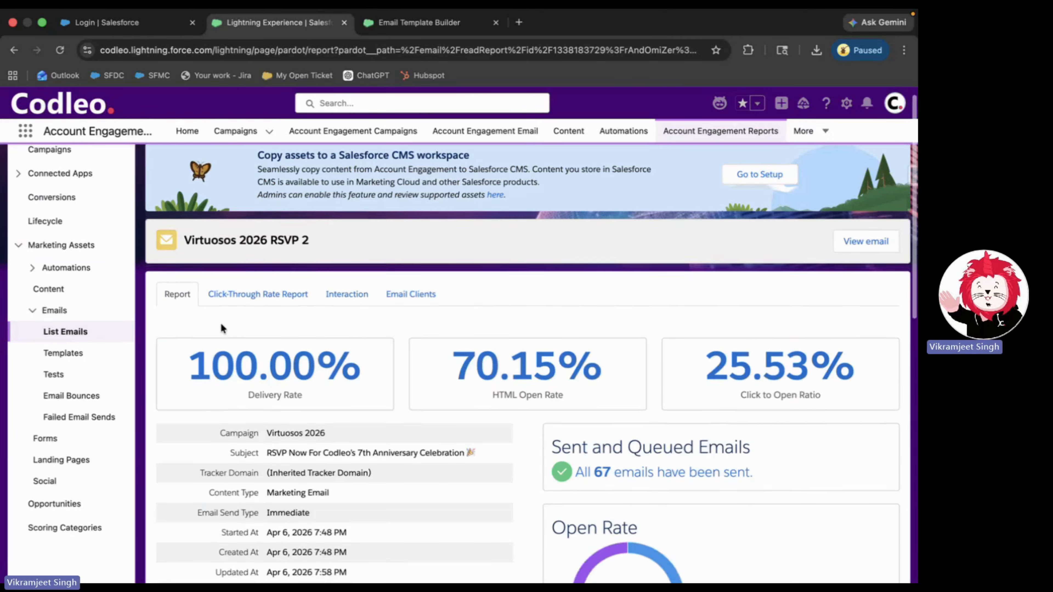
scroll(221, 327, "down", 3)
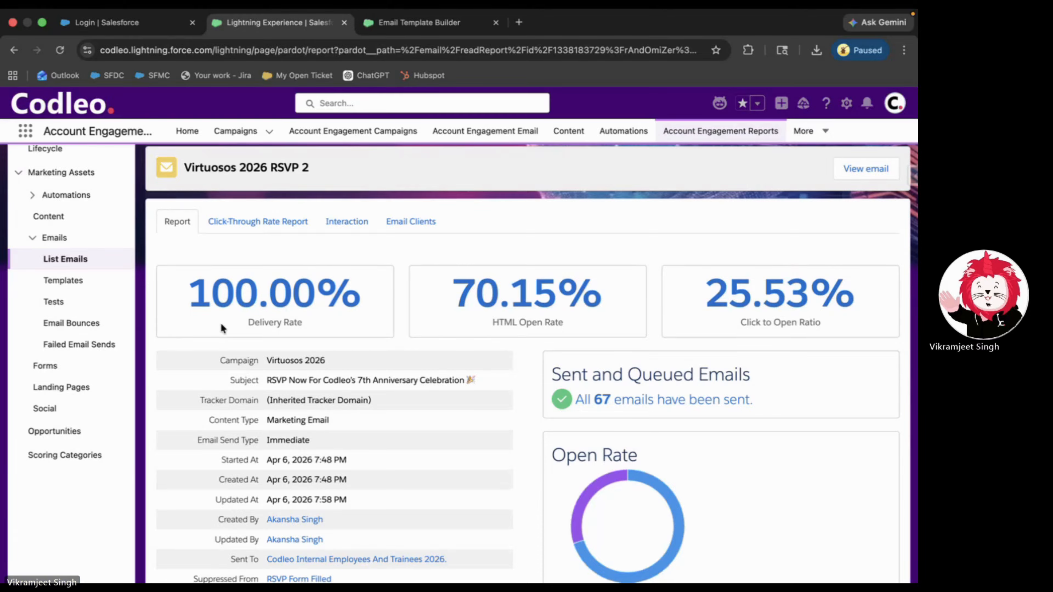
scroll(221, 326, "down", 2)
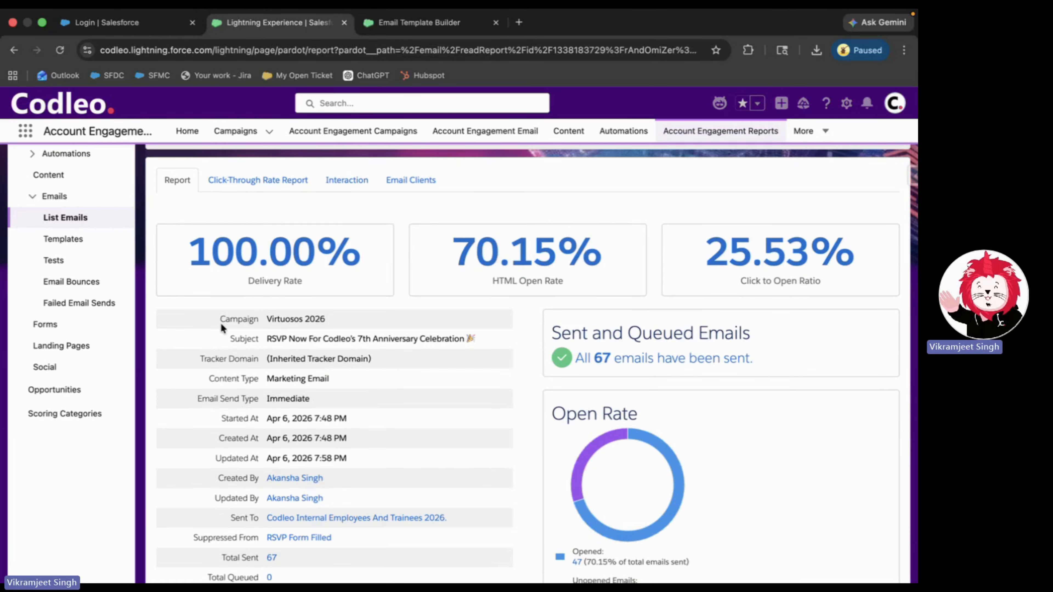
scroll(221, 323, "down", 1)
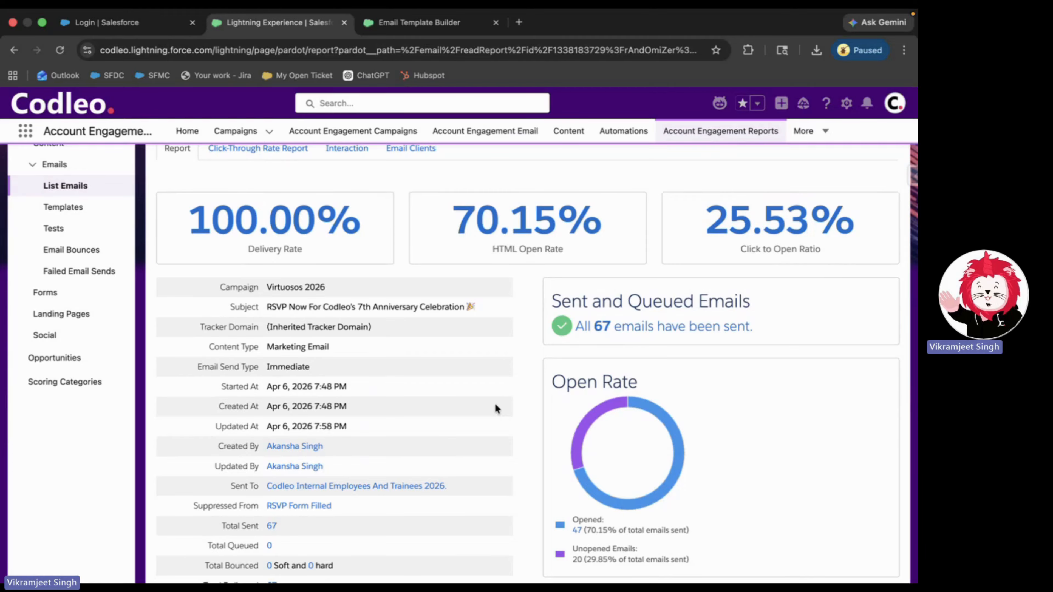
scroll(495, 408, "down", 4)
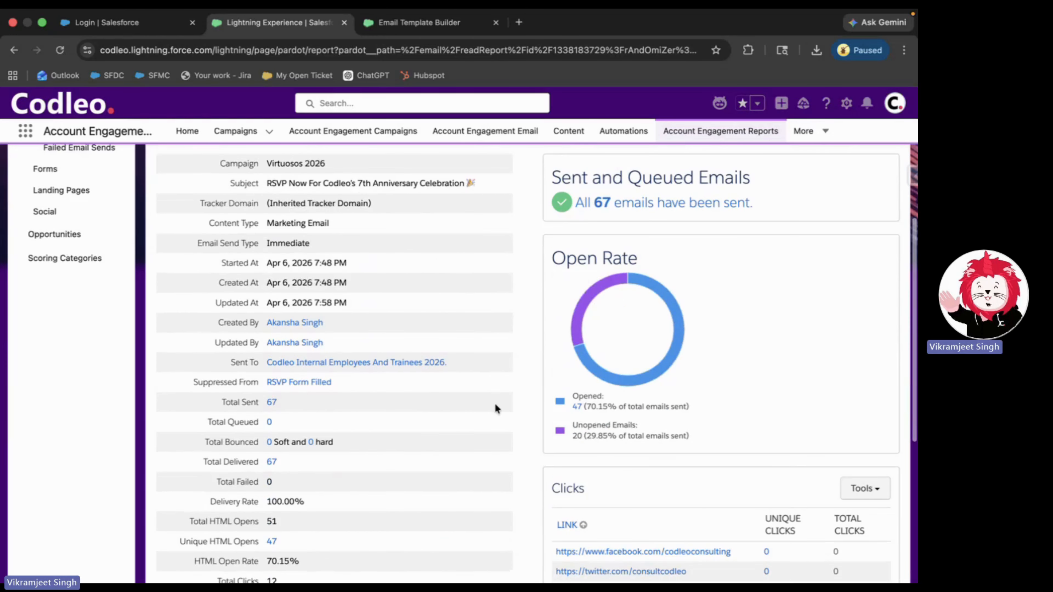
scroll(495, 403, "down", 3)
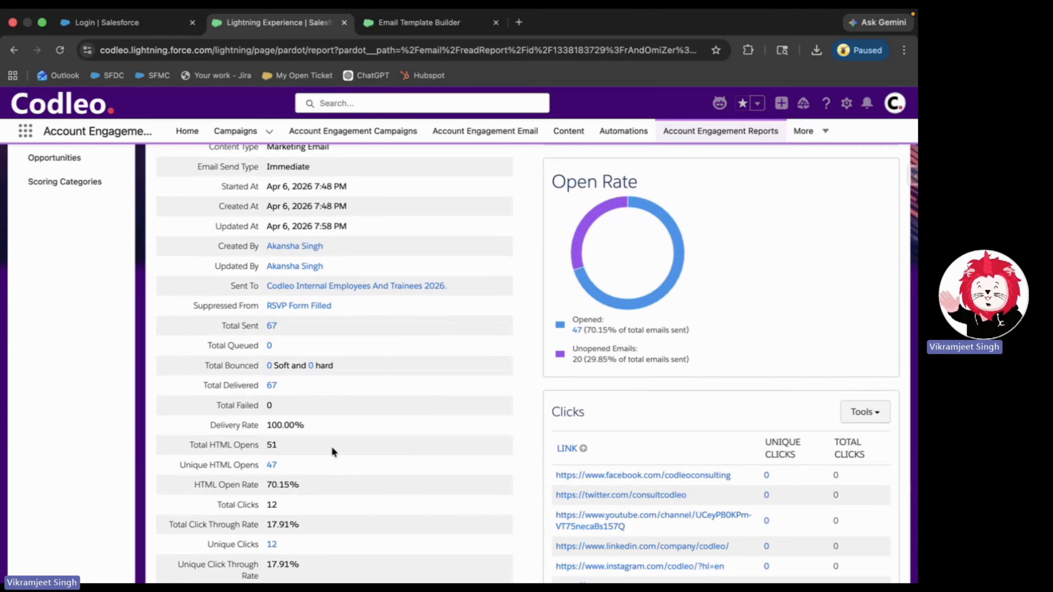
scroll(333, 447, "down", 2)
scroll(333, 447, "up", 10)
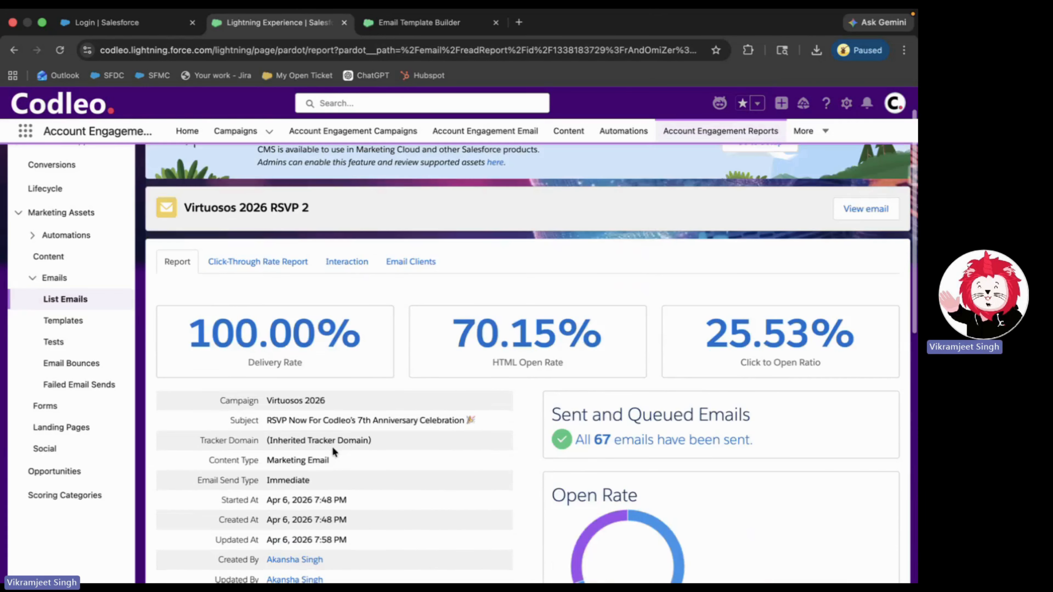
scroll(333, 447, "up", 2)
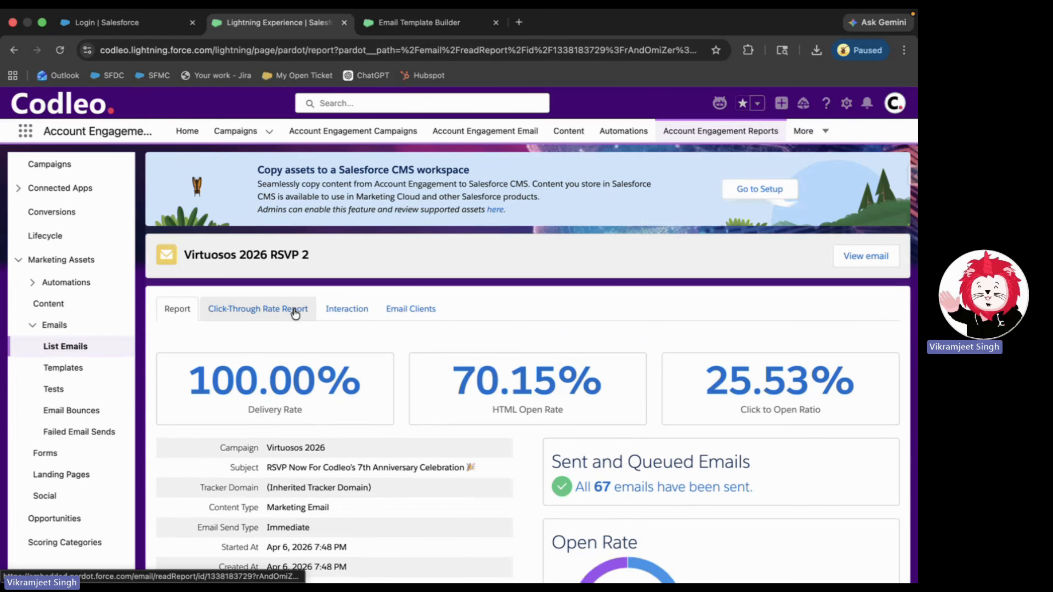
- Check the RSVP email's Email Clients breakdown and its Interaction read and skim engagement
left_click(397, 309)
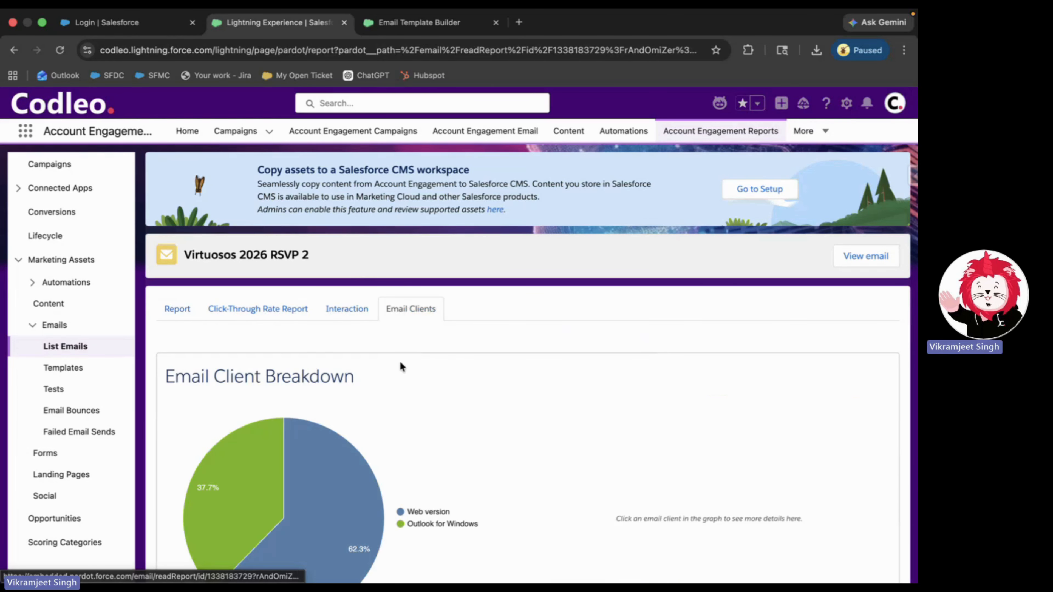
scroll(400, 366, "down", 3)
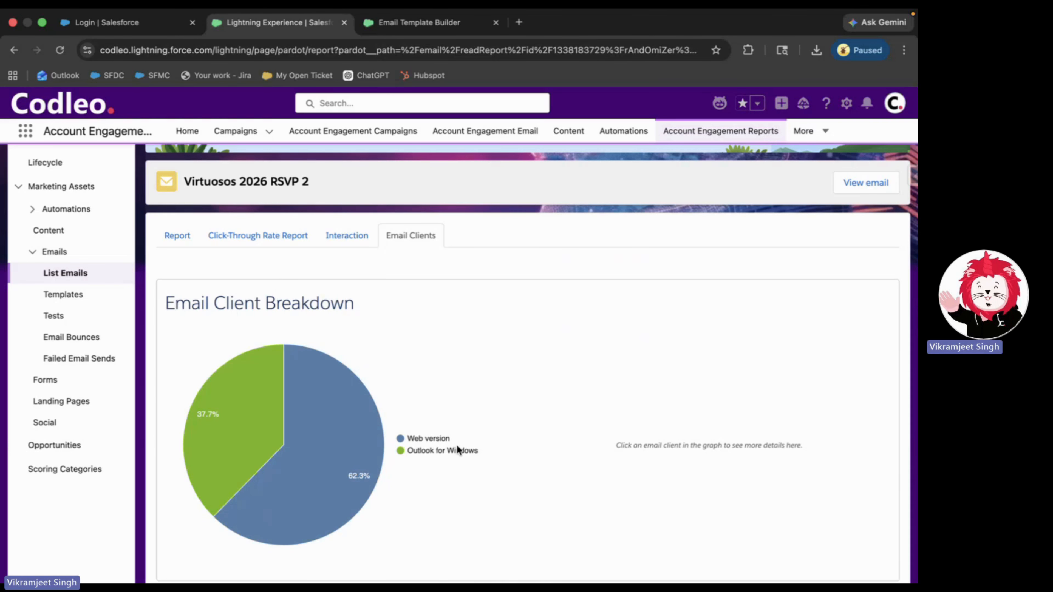
left_click(347, 236)
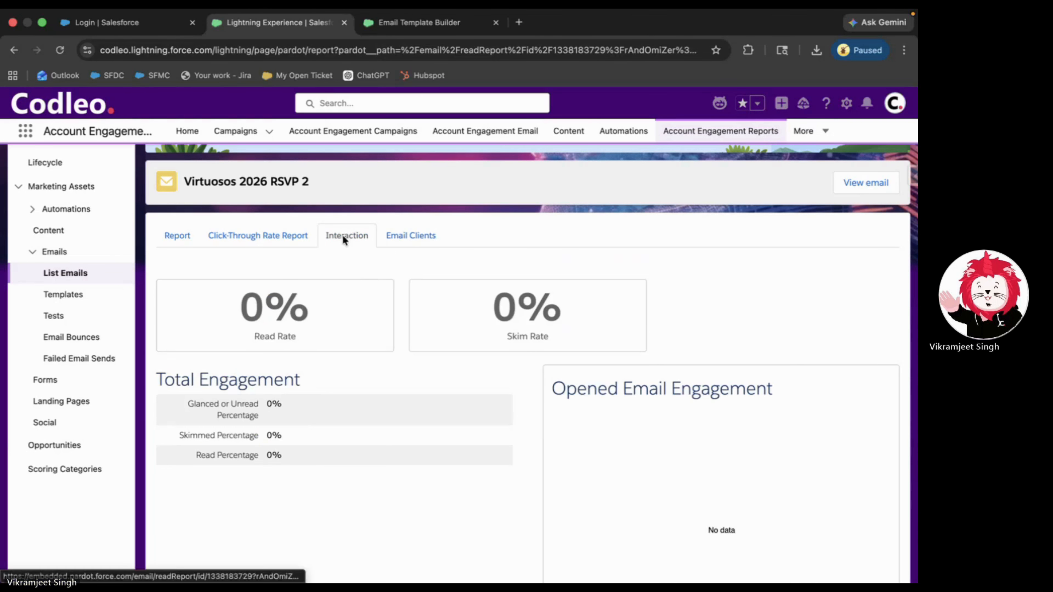
- Show the Click-Through Rate heatmap down to the RSVP HERE link at 25.5%
left_click(294, 235)
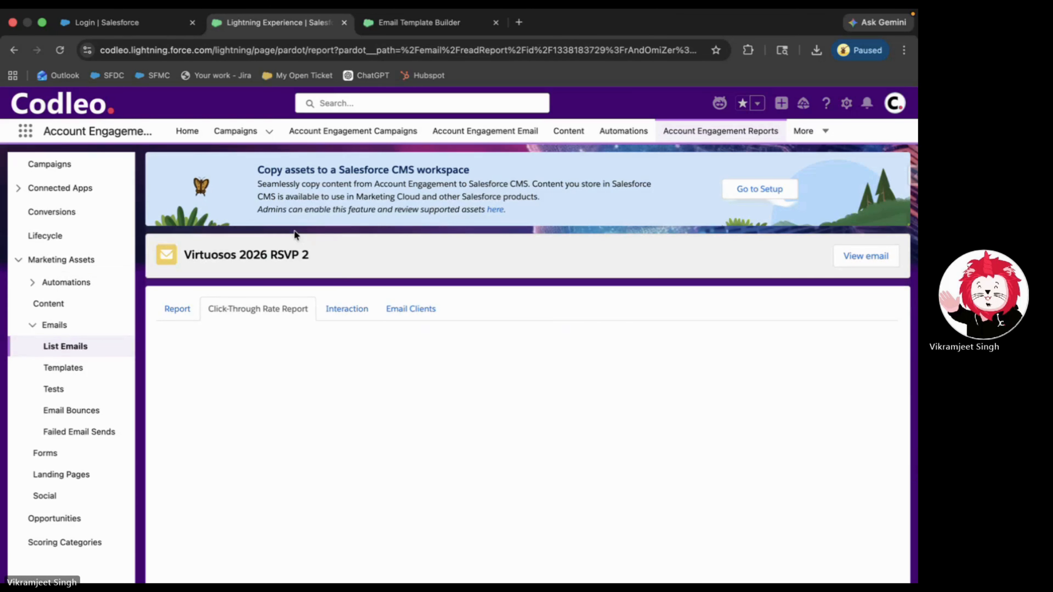
scroll(386, 290, "down", 5)
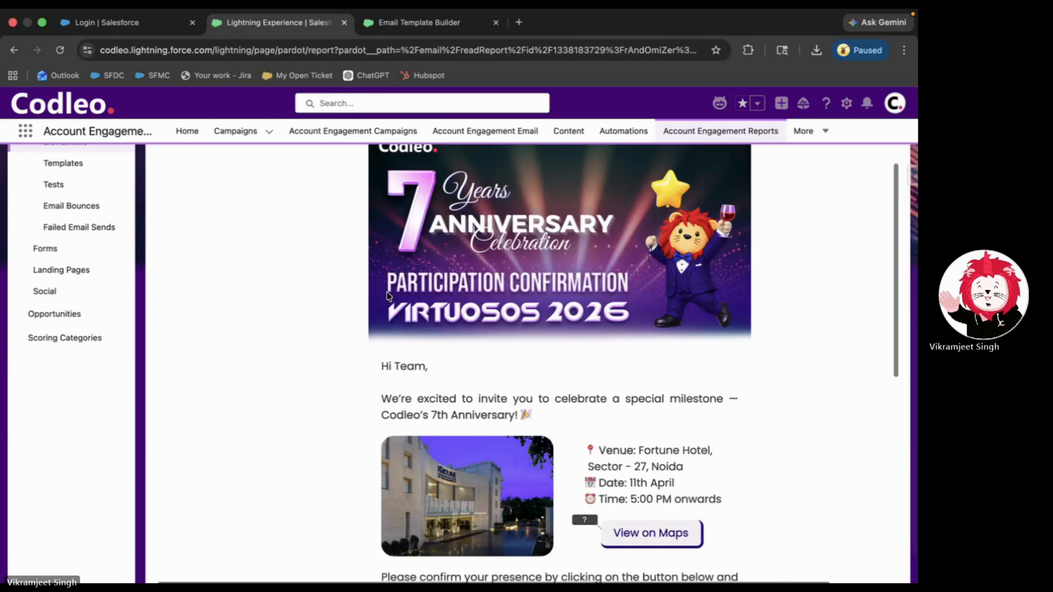
scroll(387, 291, "down", 5)
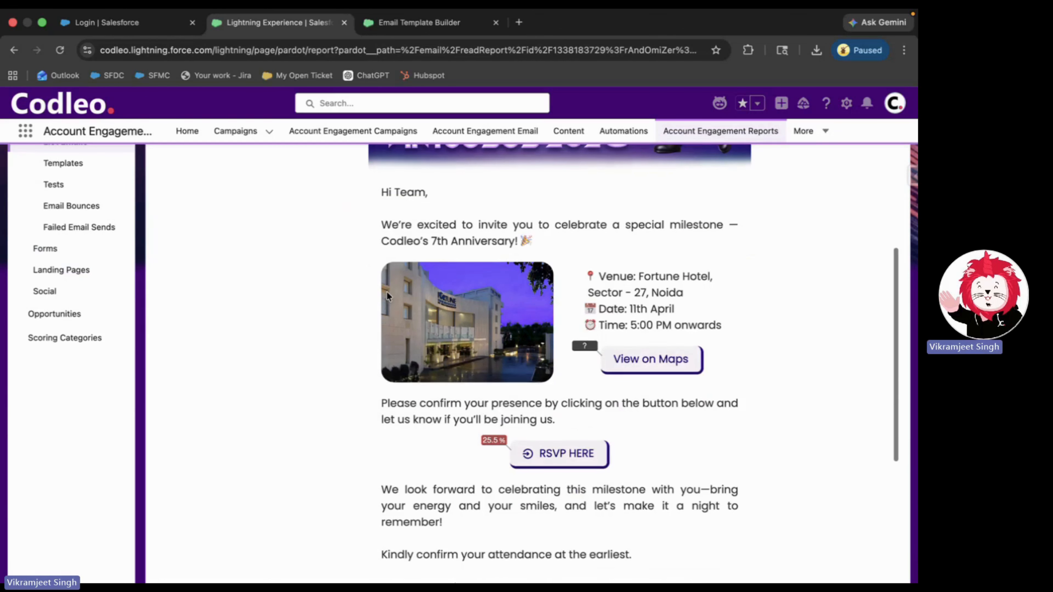
scroll(387, 292, "up", 10)
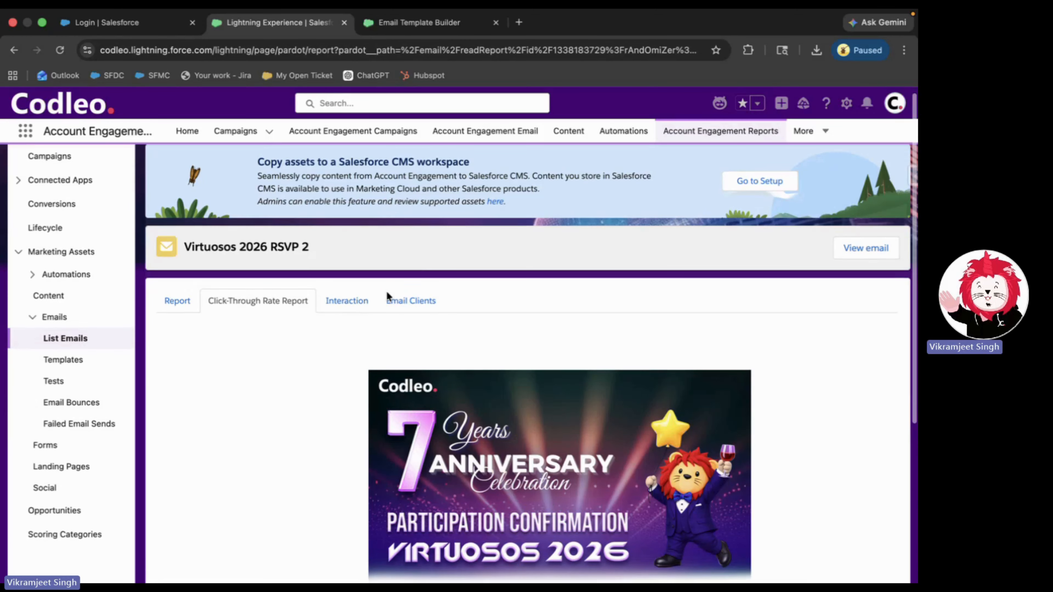
scroll(387, 295, "down", 2)
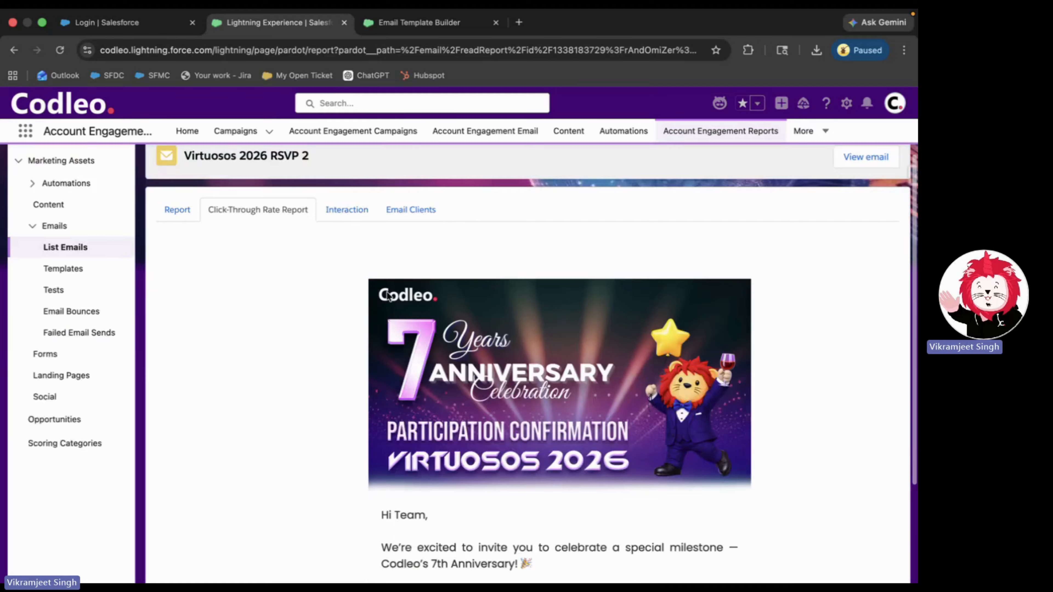
scroll(388, 295, "down", 6)
mouse_move(497, 509)
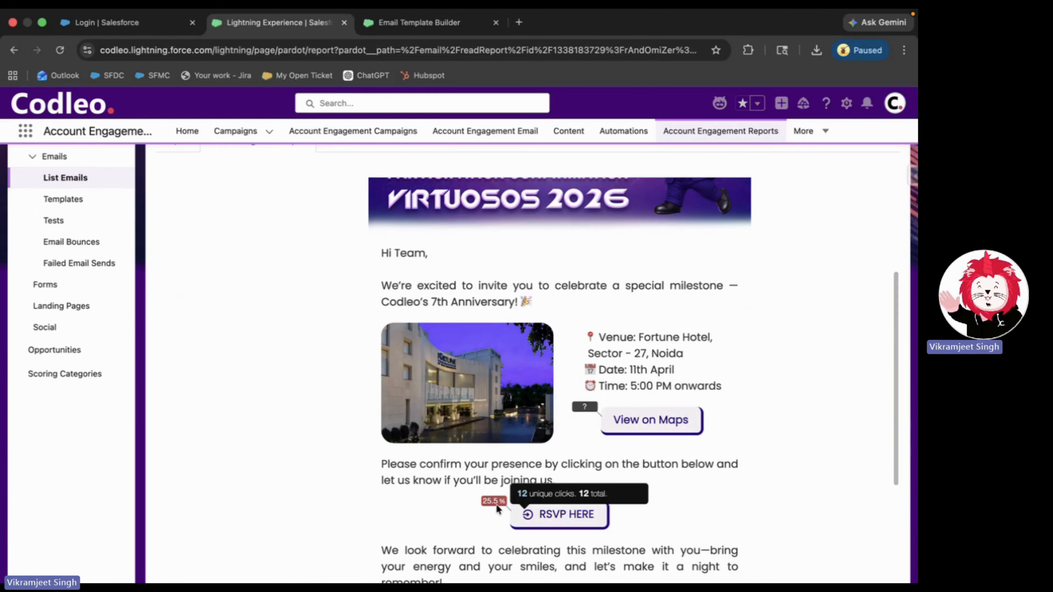
scroll(493, 506, "down", 3)
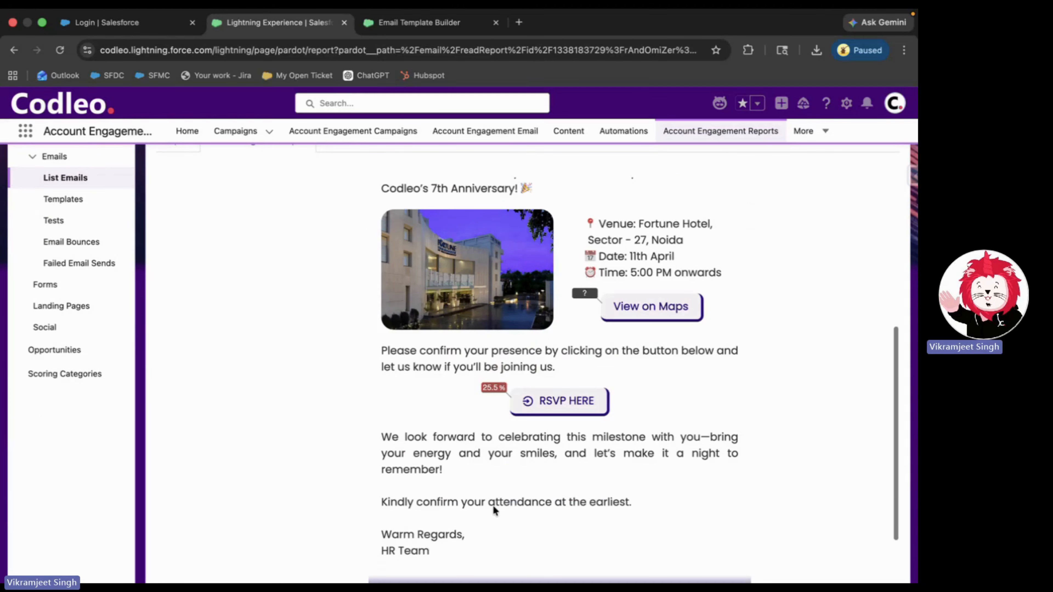
mouse_move(514, 404)
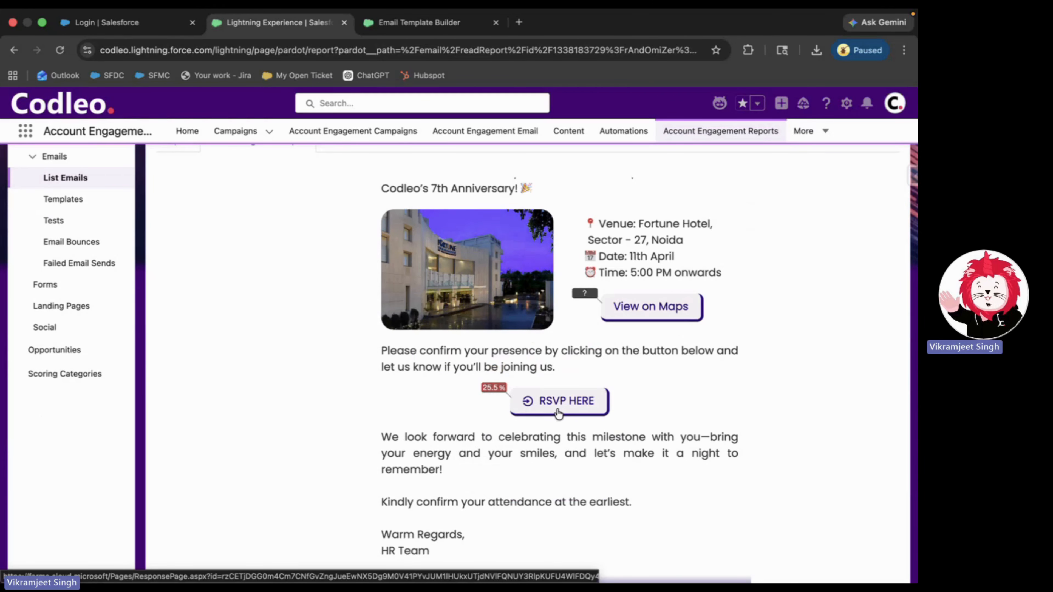
scroll(559, 413, "up", 10)
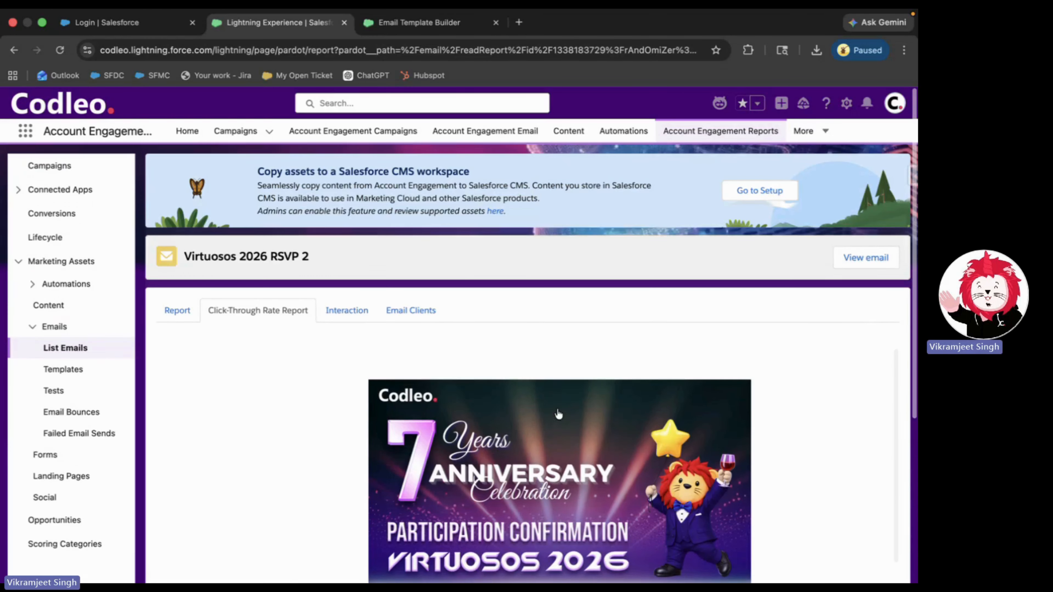
- Switch to the Report tab showing 67 emails sent and 100.00% delivered
left_click(182, 311)
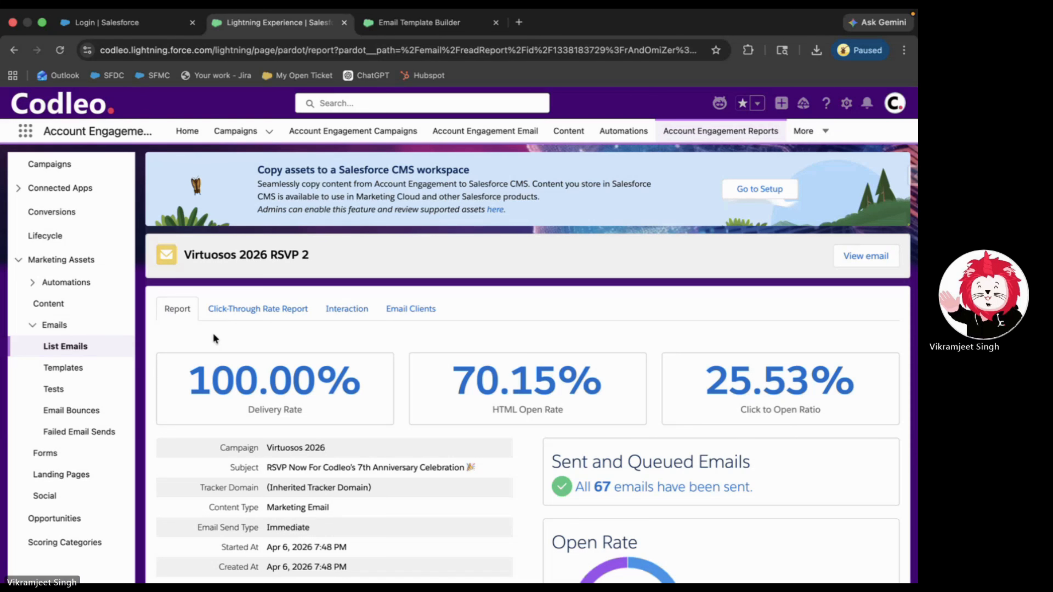
scroll(213, 334, "down", 1)
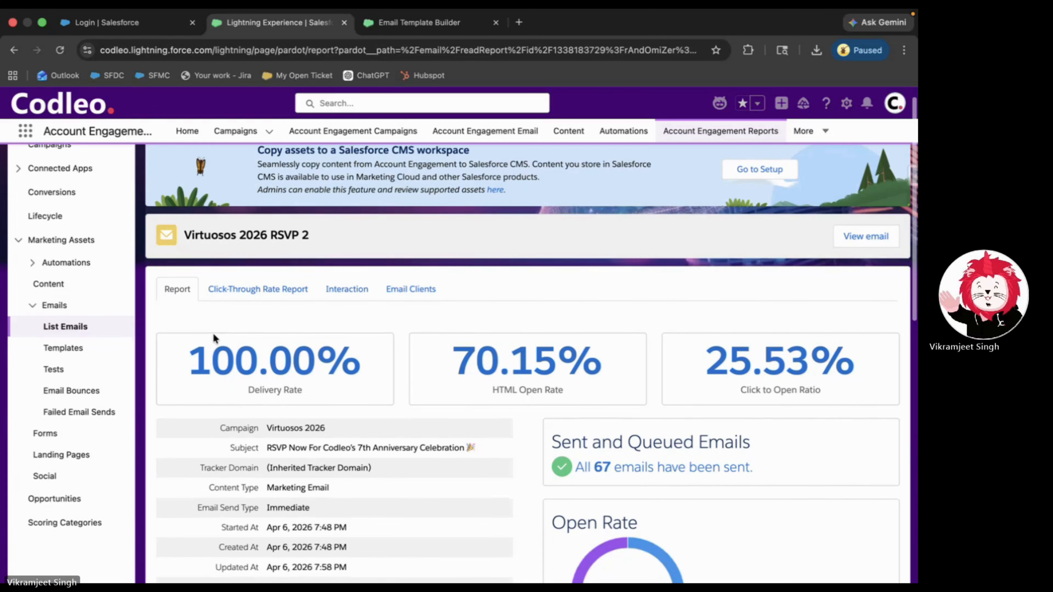